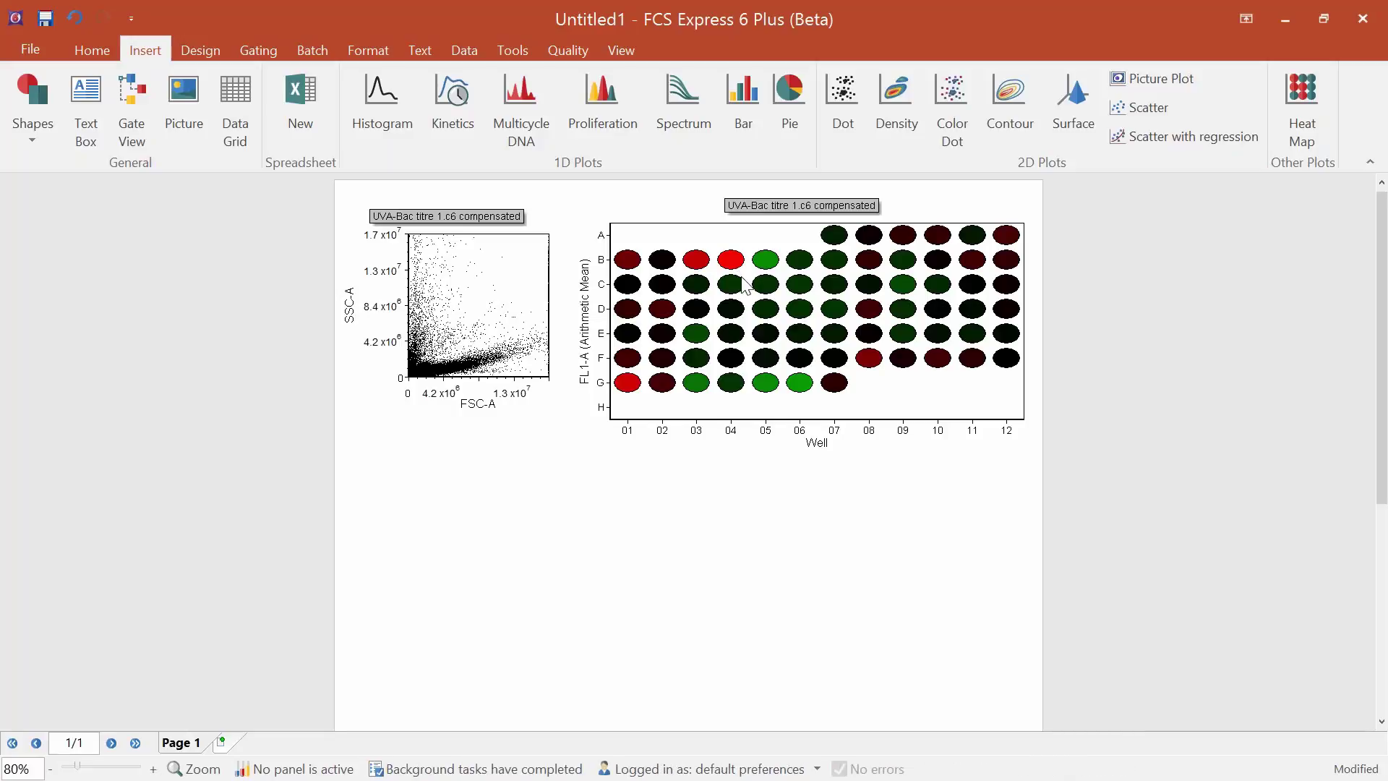
Set the orientation of the heat map to Portrait in its Heat Map Specific Options and apply the formatting.
click(815, 333)
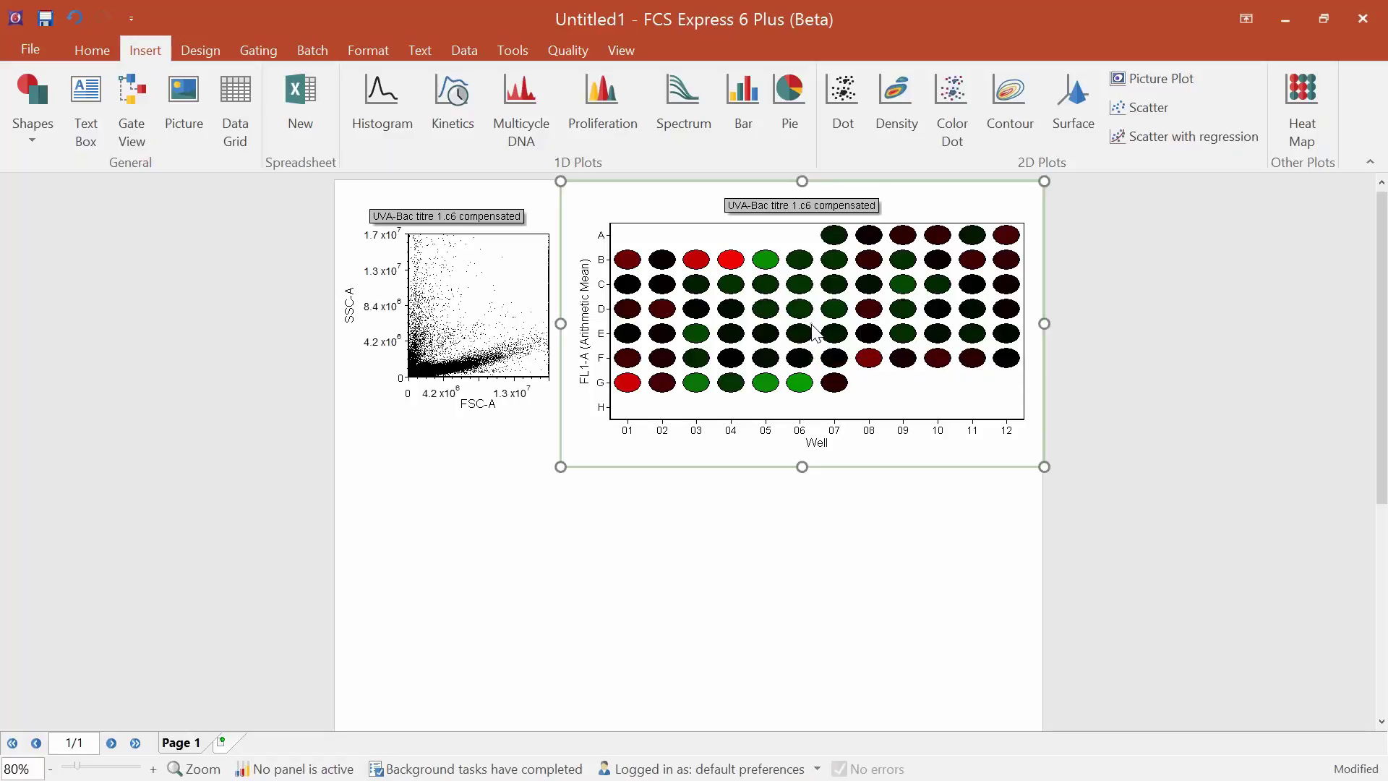
double_click(815, 333)
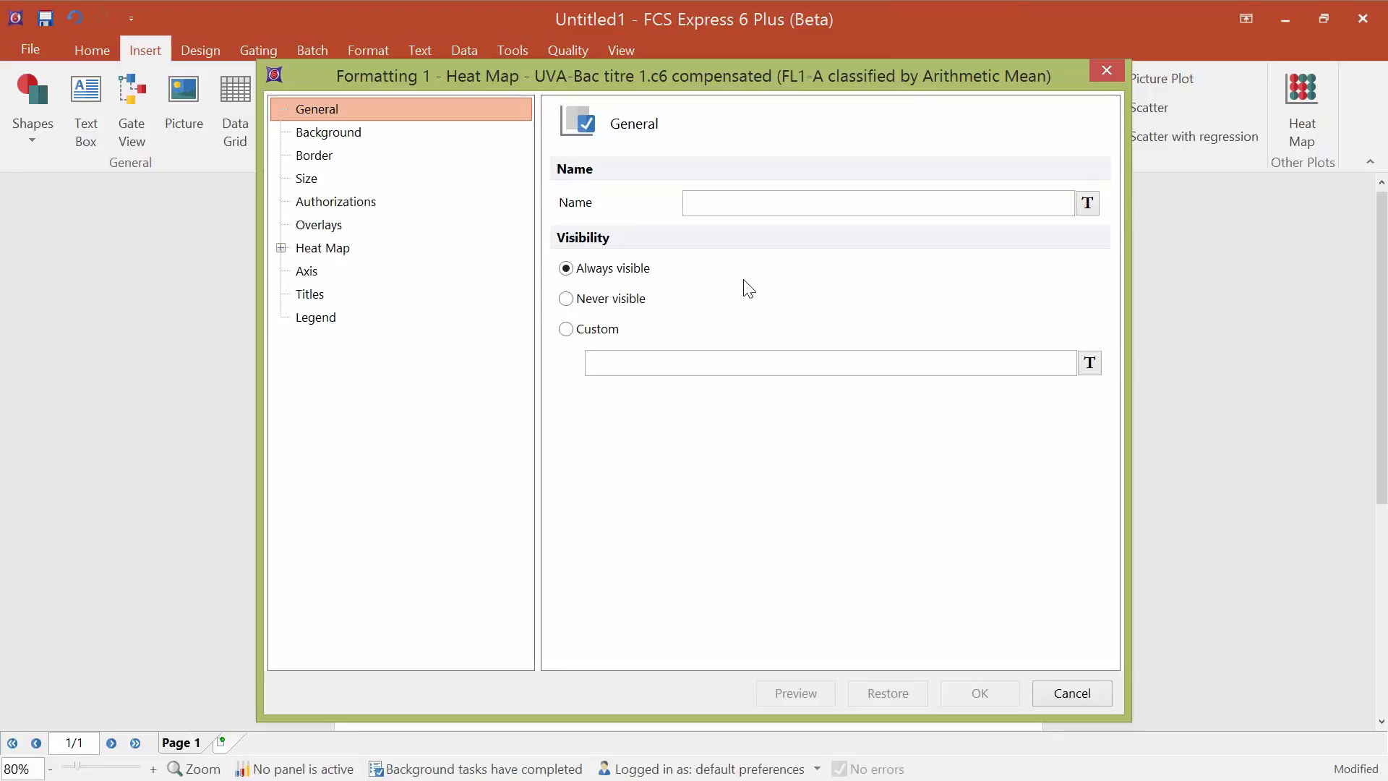
drag(675, 77, 576, 62)
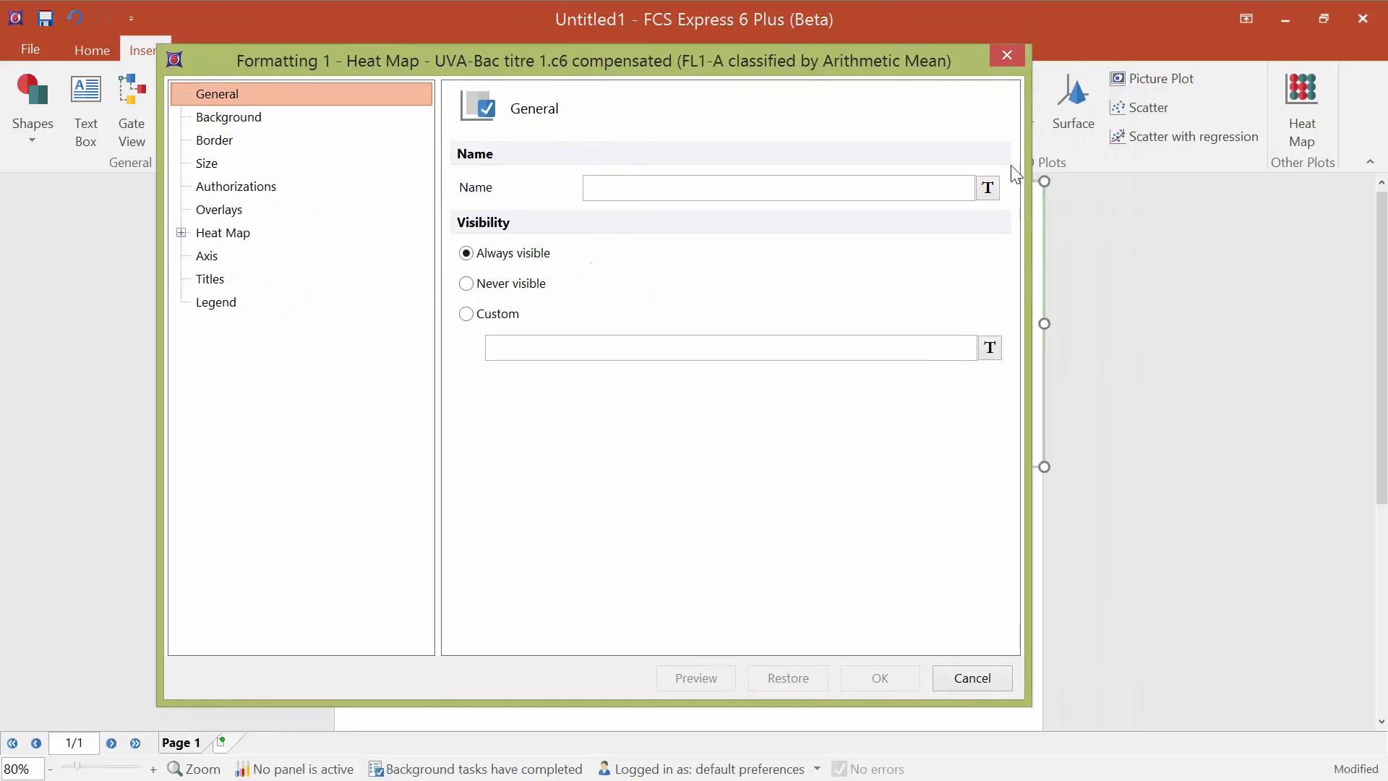
drag(1021, 153, 909, 153)
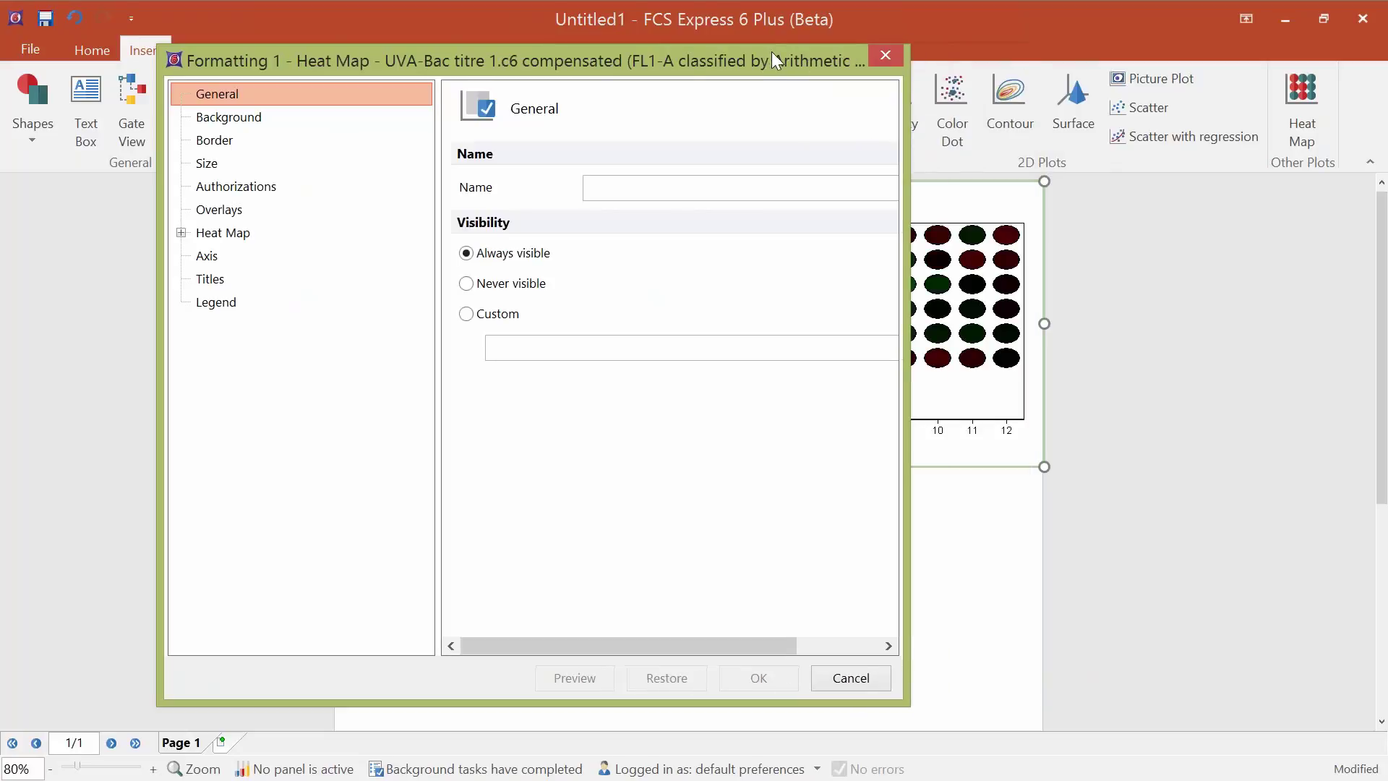
drag(772, 52, 705, 51)
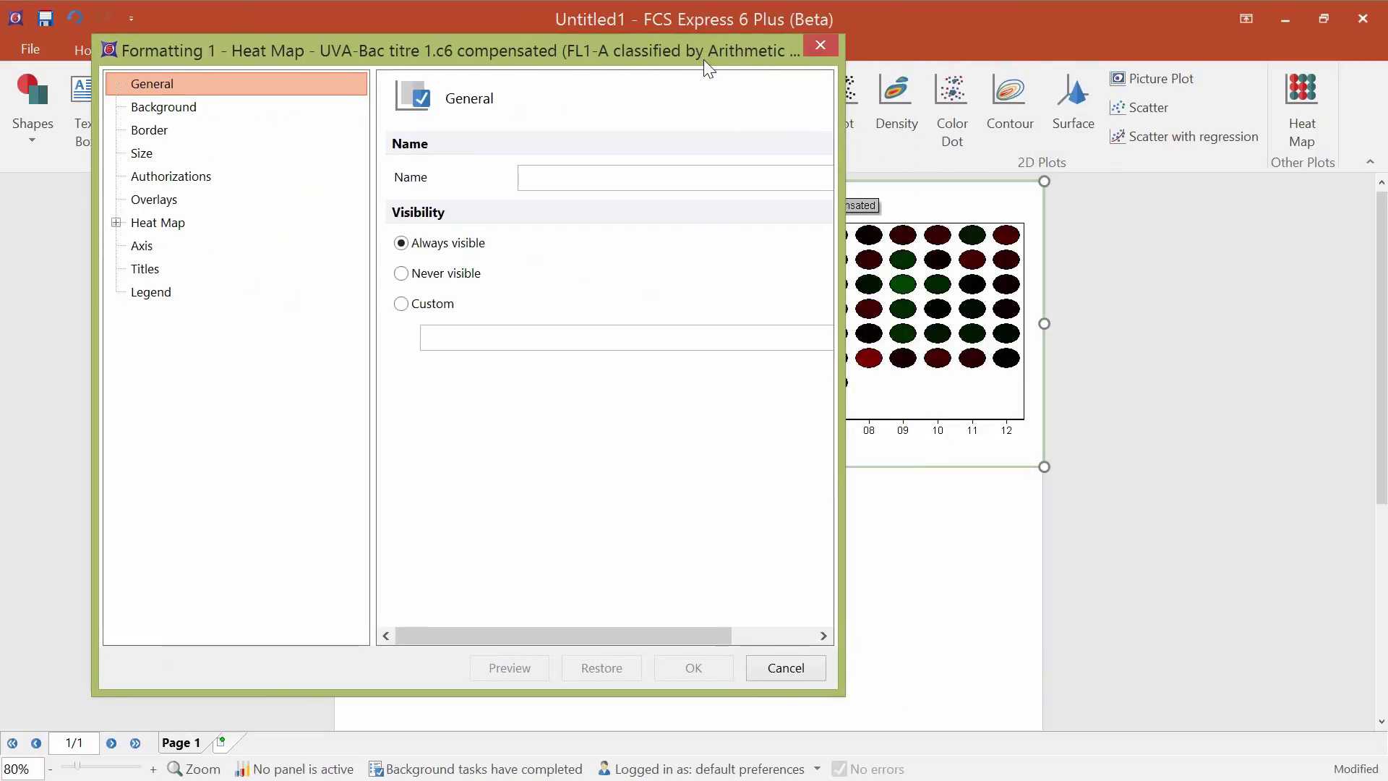
click(137, 222)
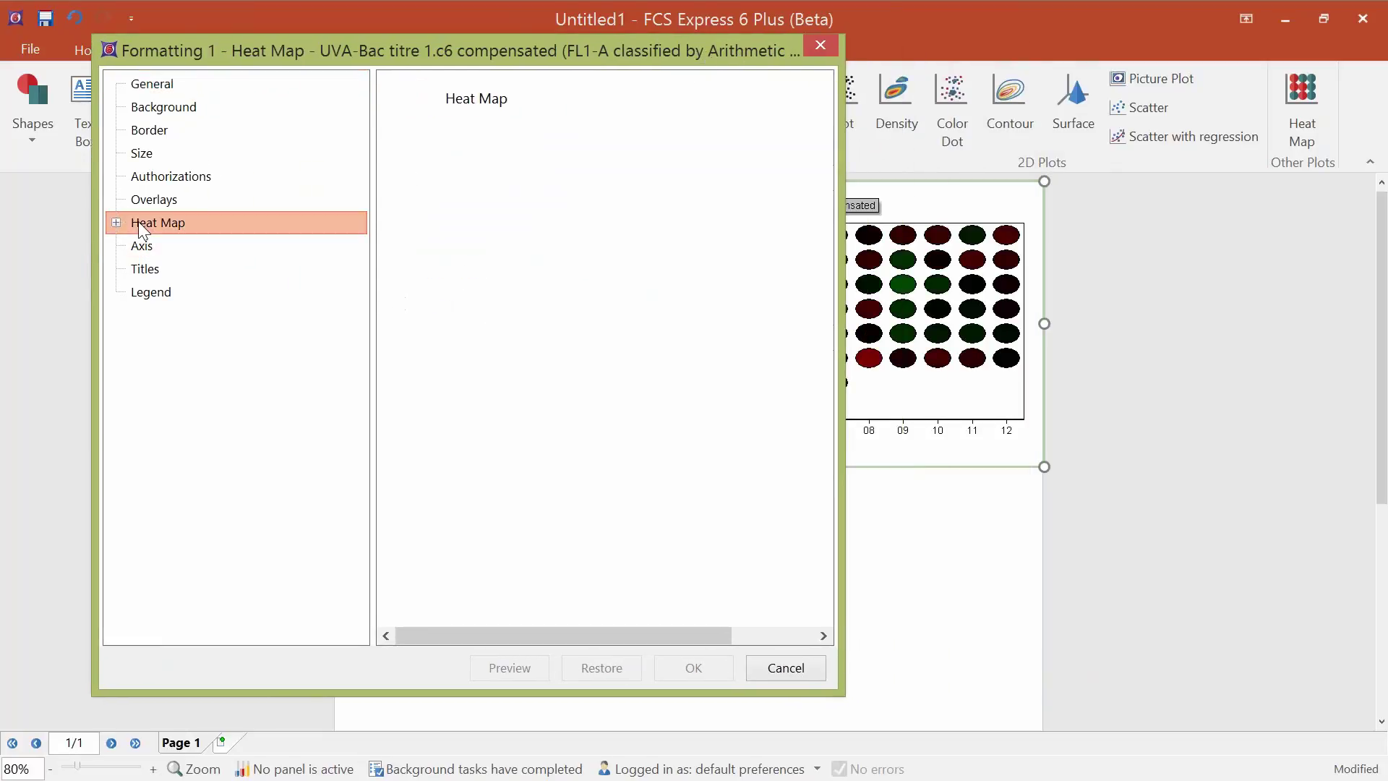
click(116, 223)
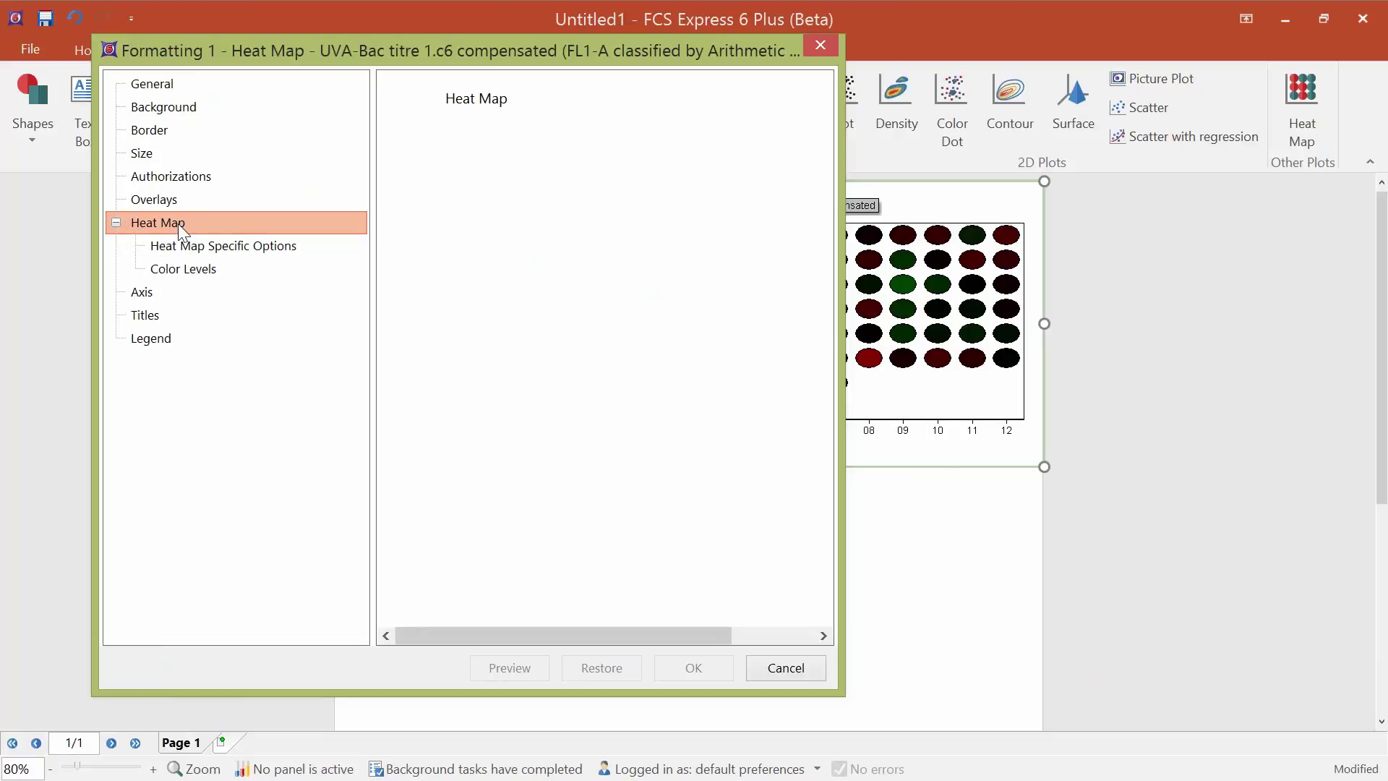
click(206, 246)
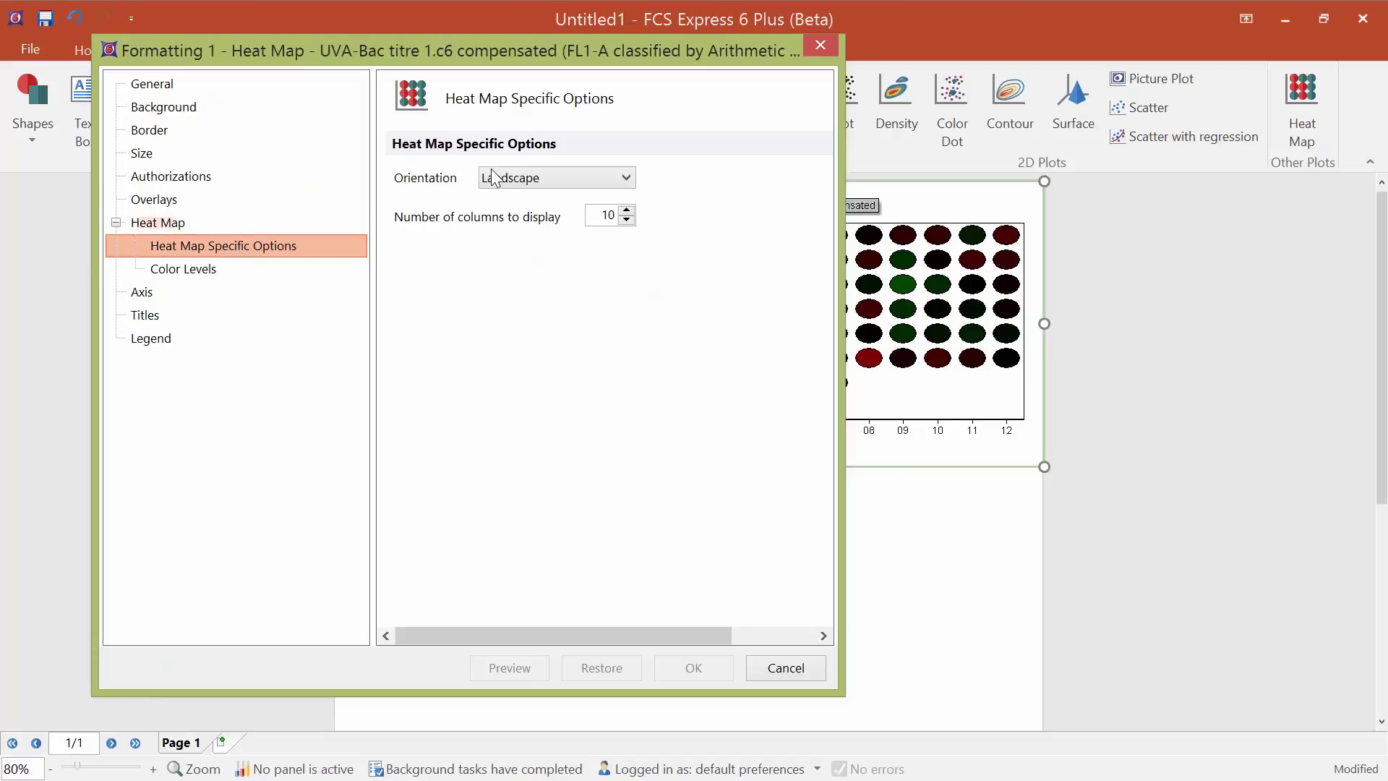
drag(621, 58, 407, 43)
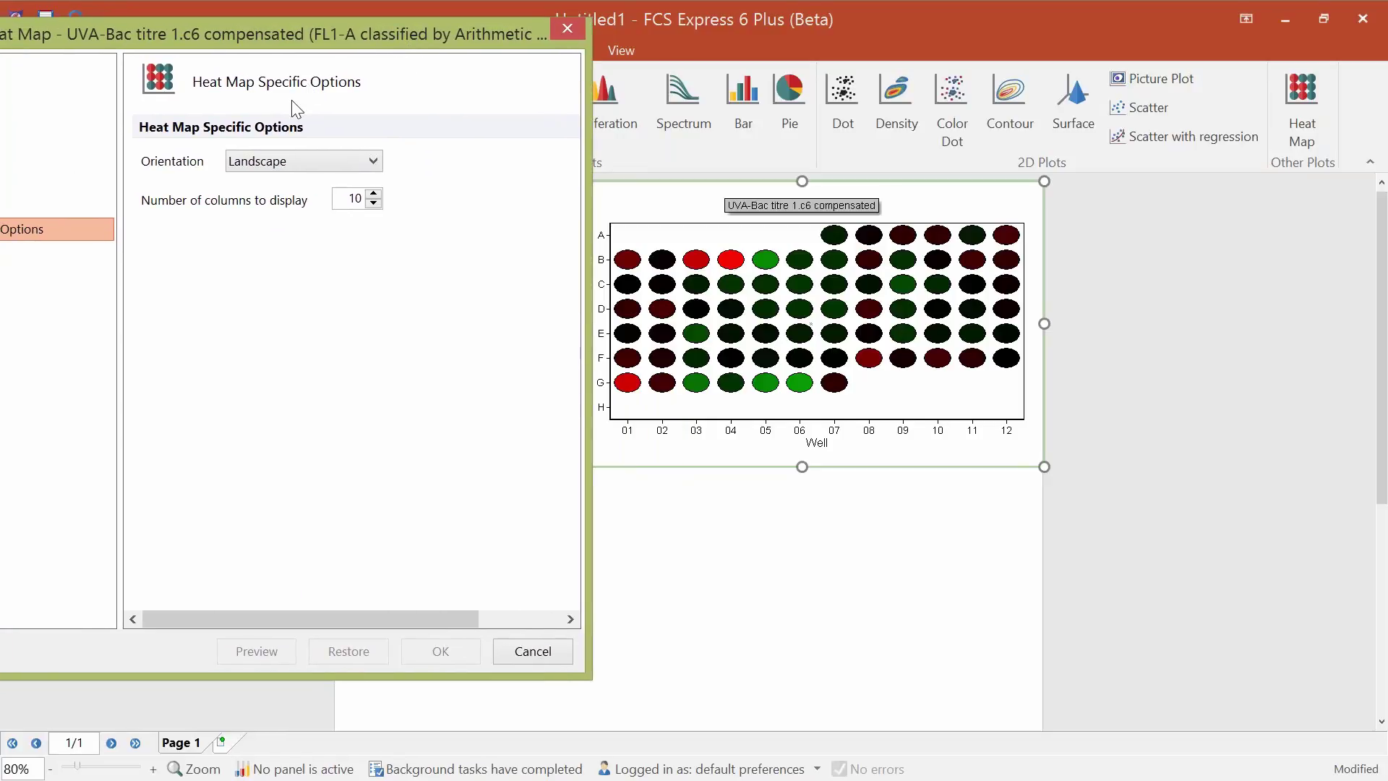
click(298, 164)
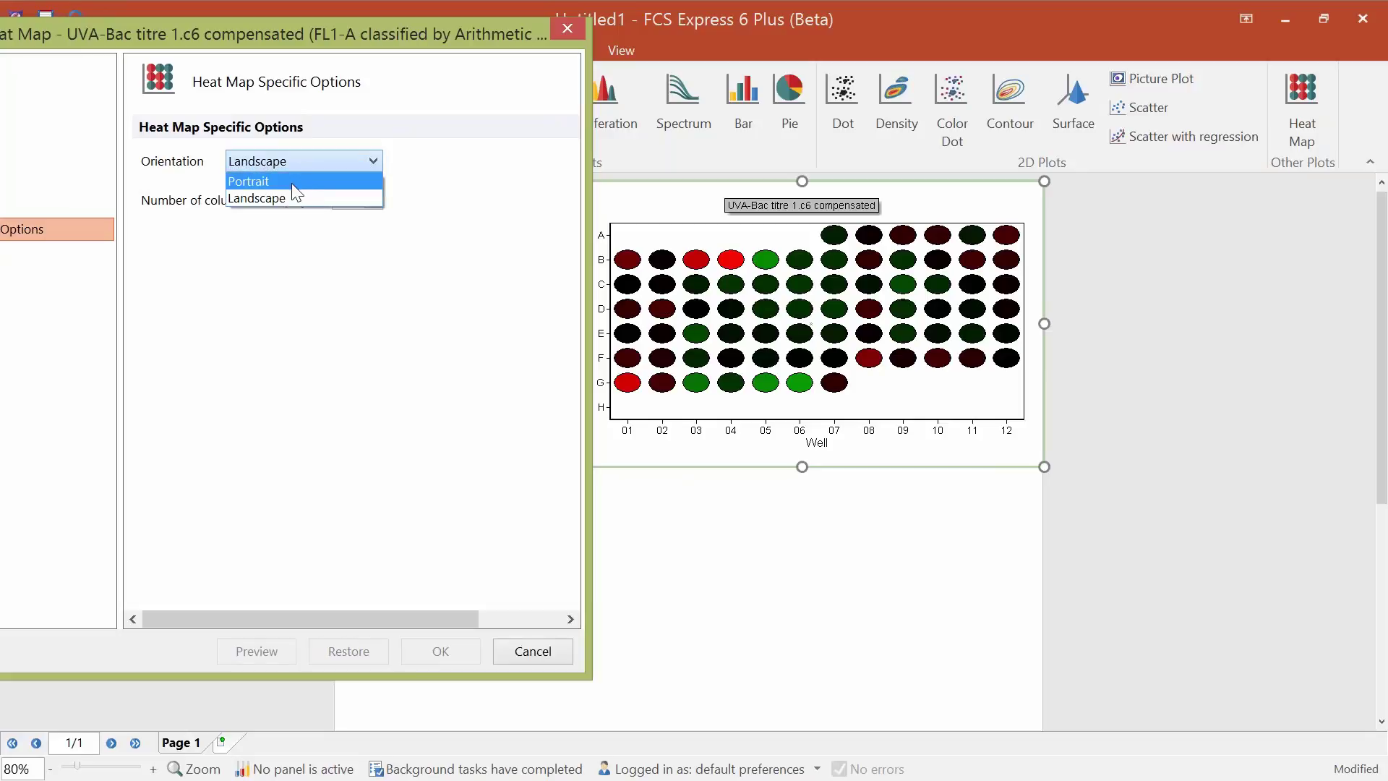
click(292, 184)
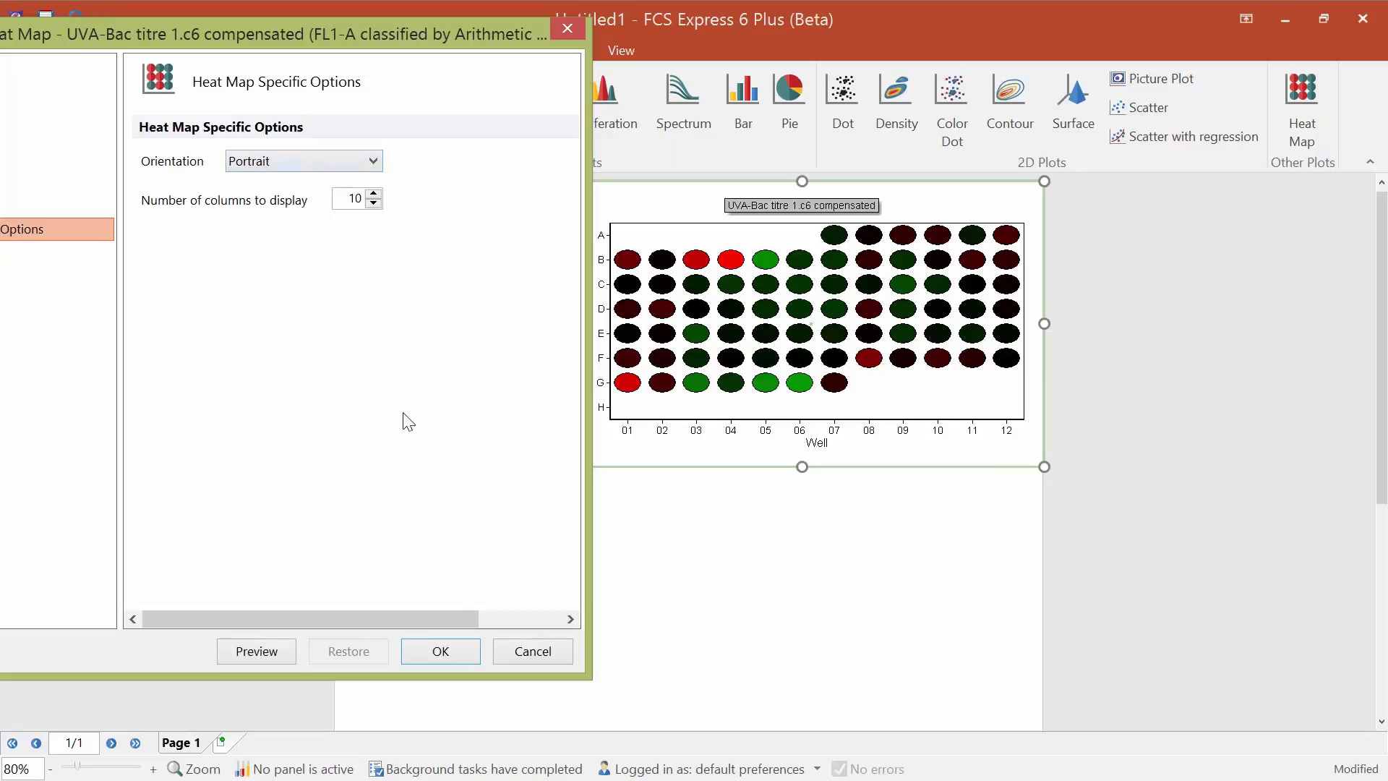
click(457, 648)
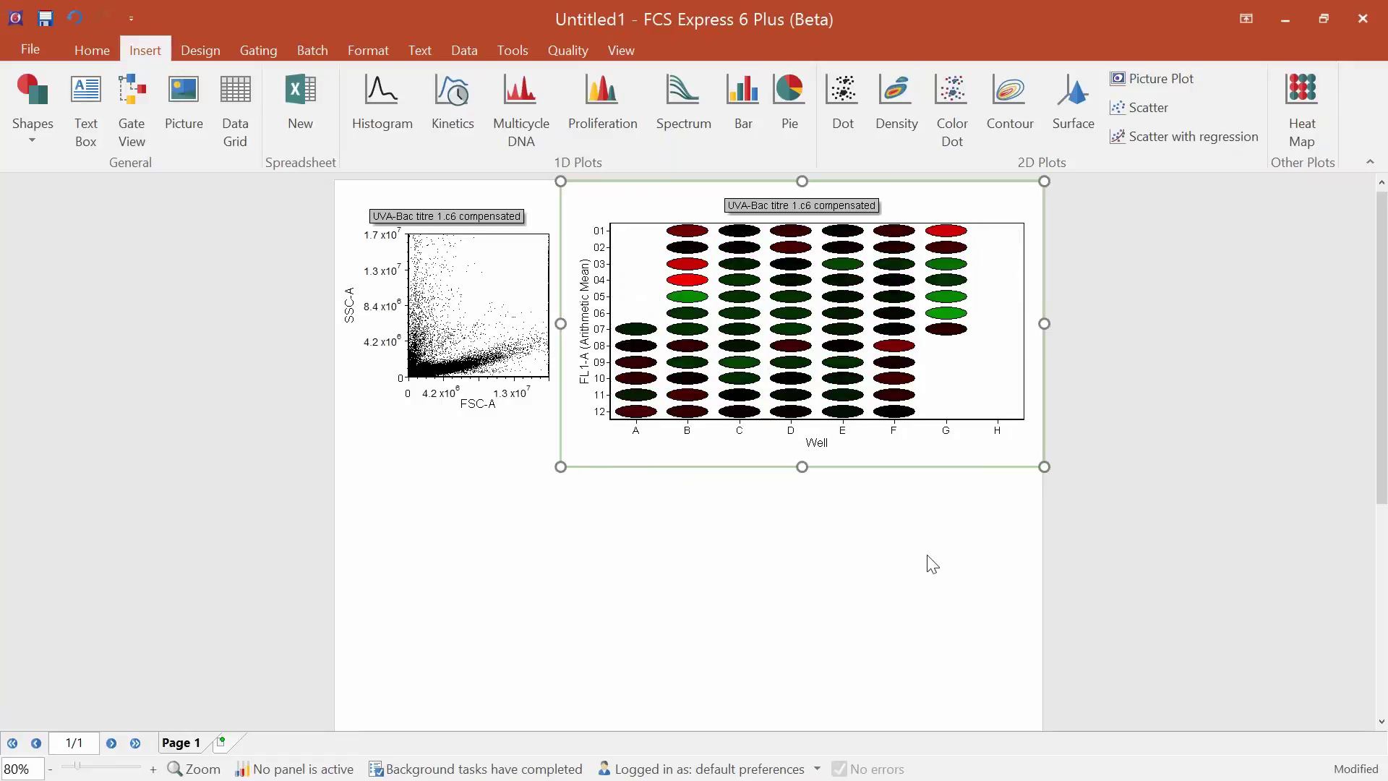
Try resizing the heat map on the page, first taller and narrower, then slightly shorter, and undo both size changes.
drag(1045, 467, 934, 644)
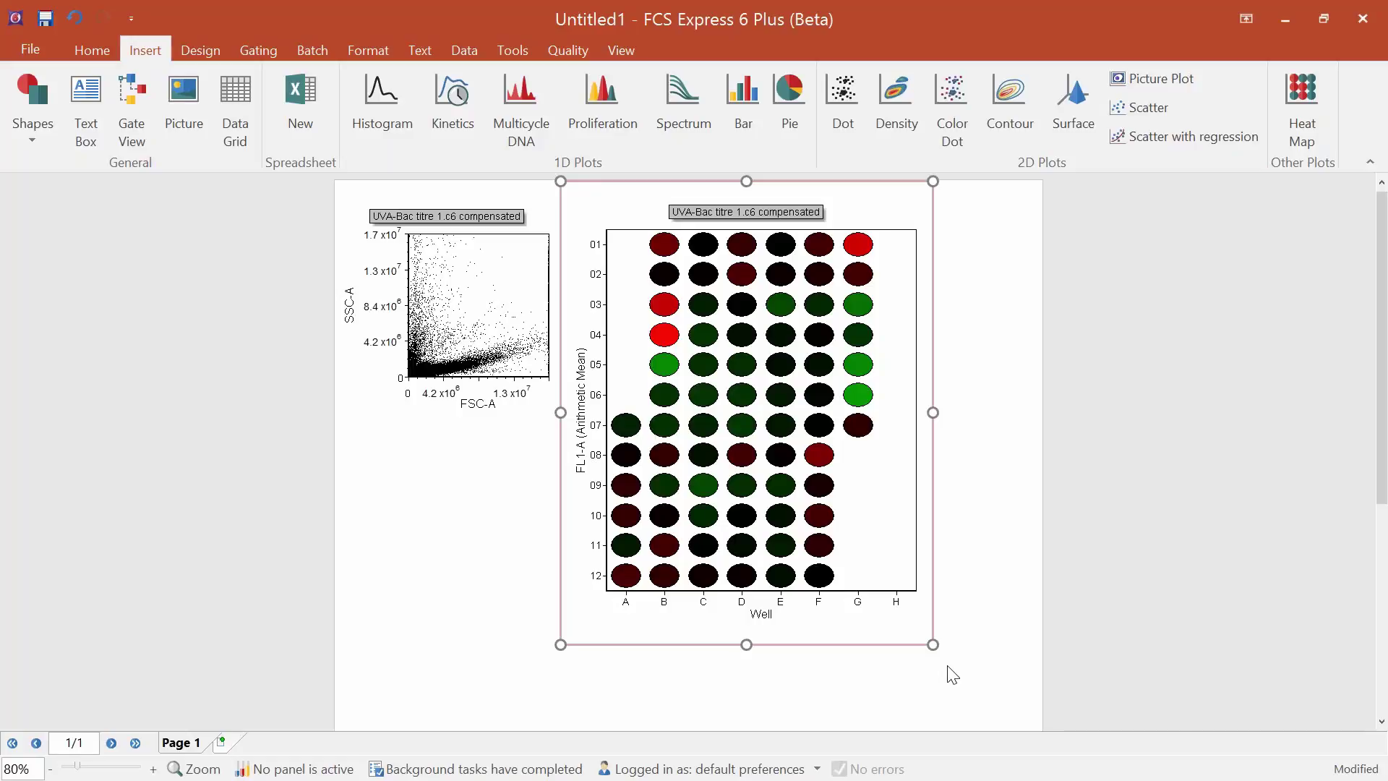
click(75, 19)
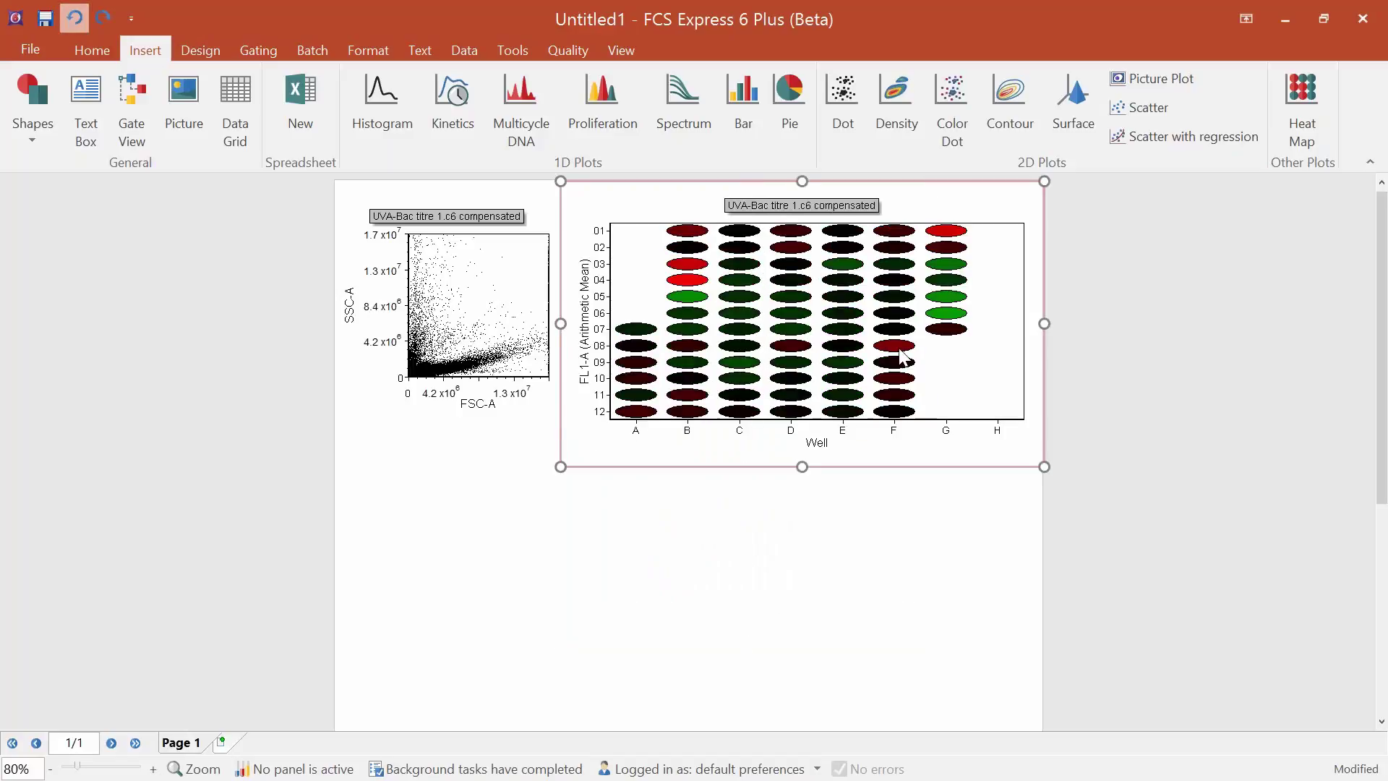
drag(1044, 466, 1048, 437)
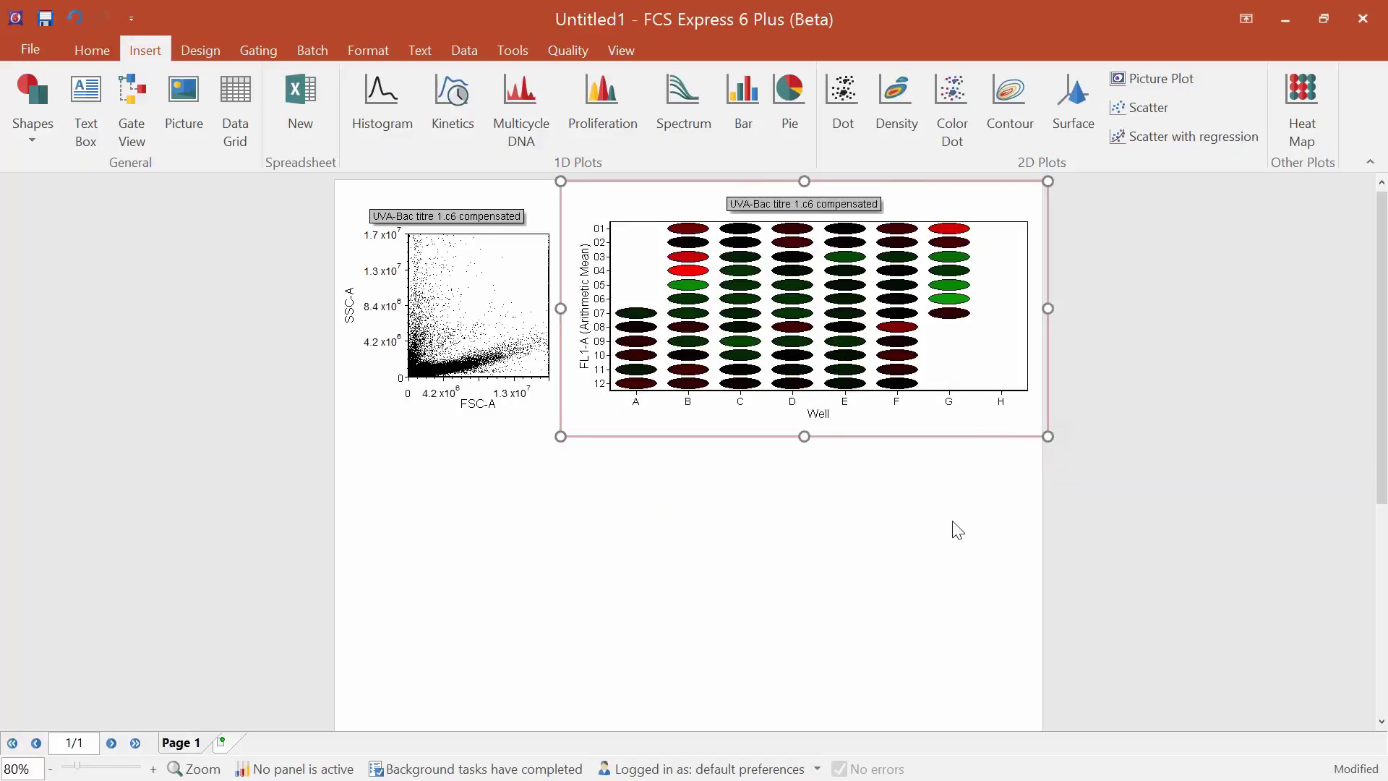
click(75, 19)
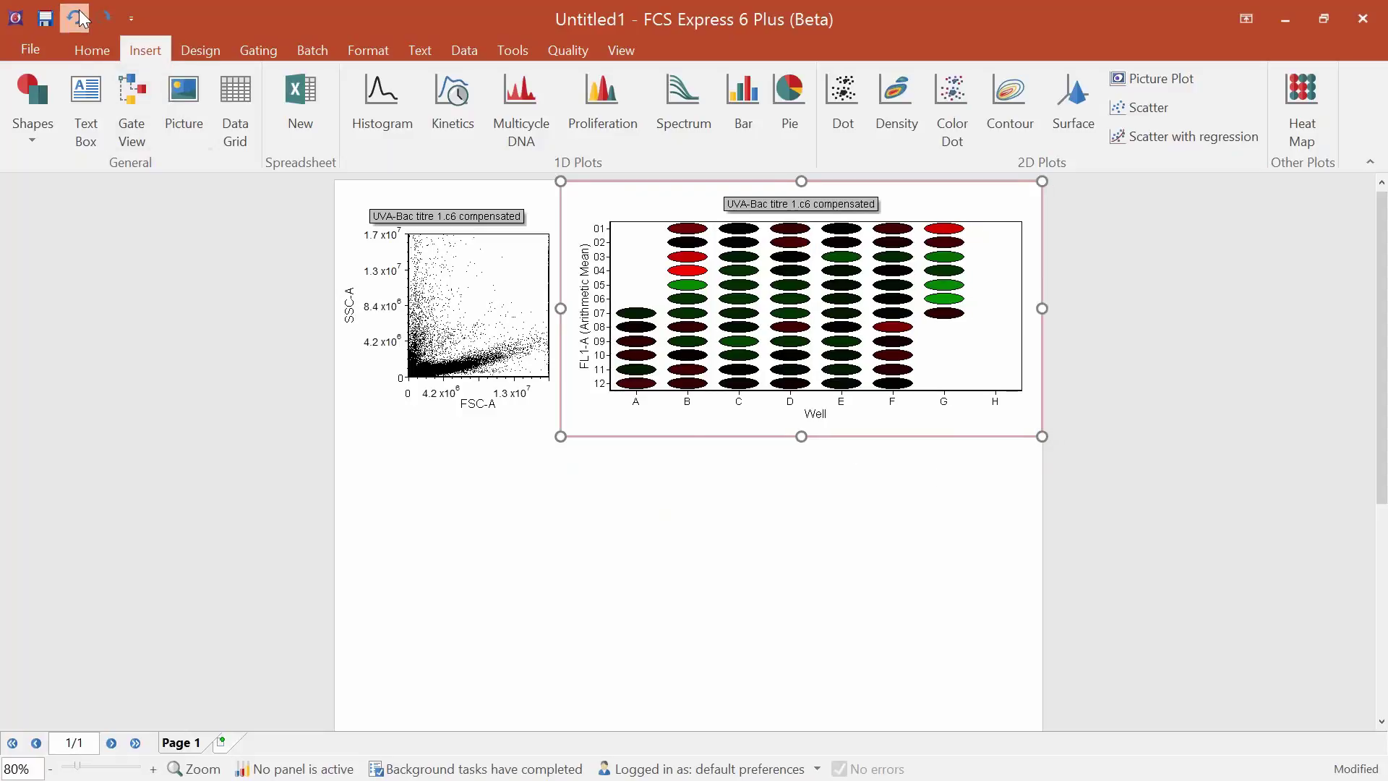
click(78, 20)
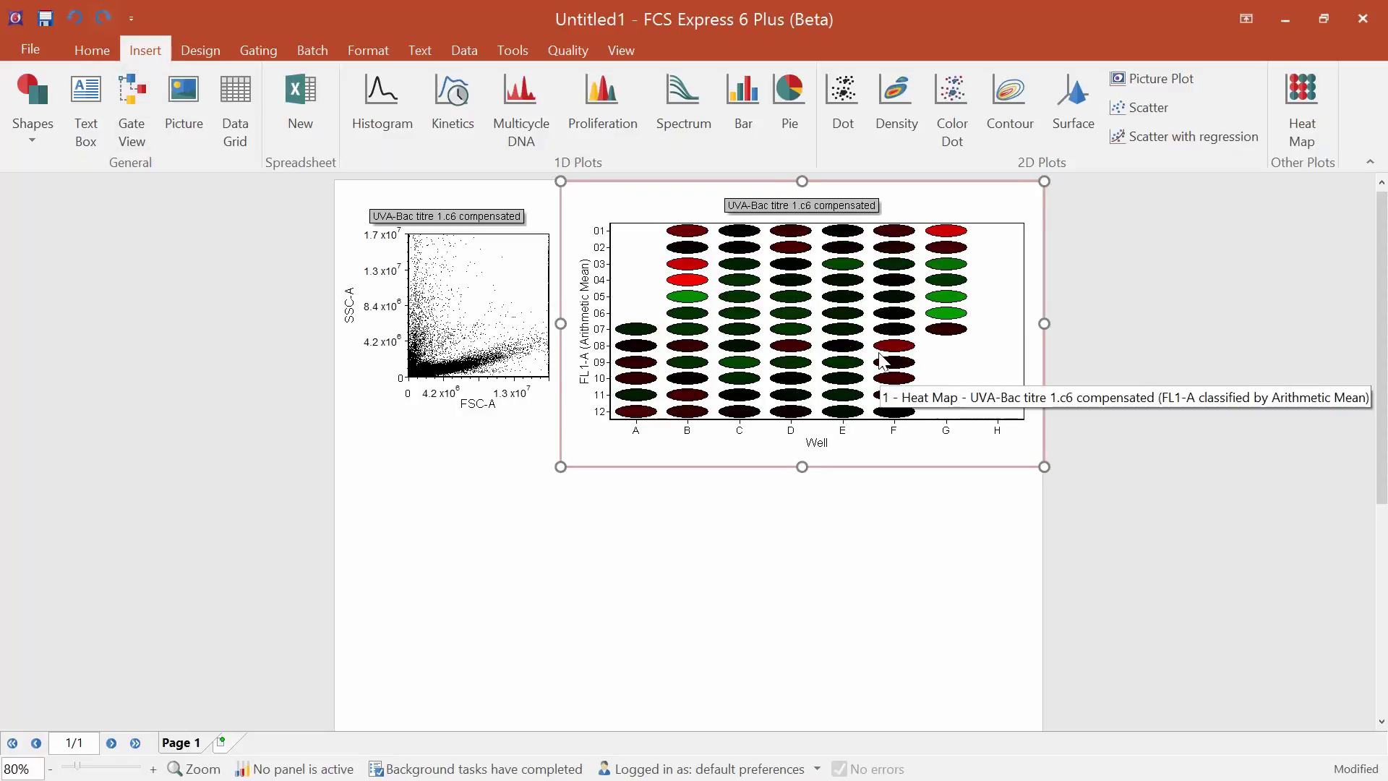
Open the heat map's Color Levels formatting, select the Red Gradient color level and preview it on the plot.
click(810, 331)
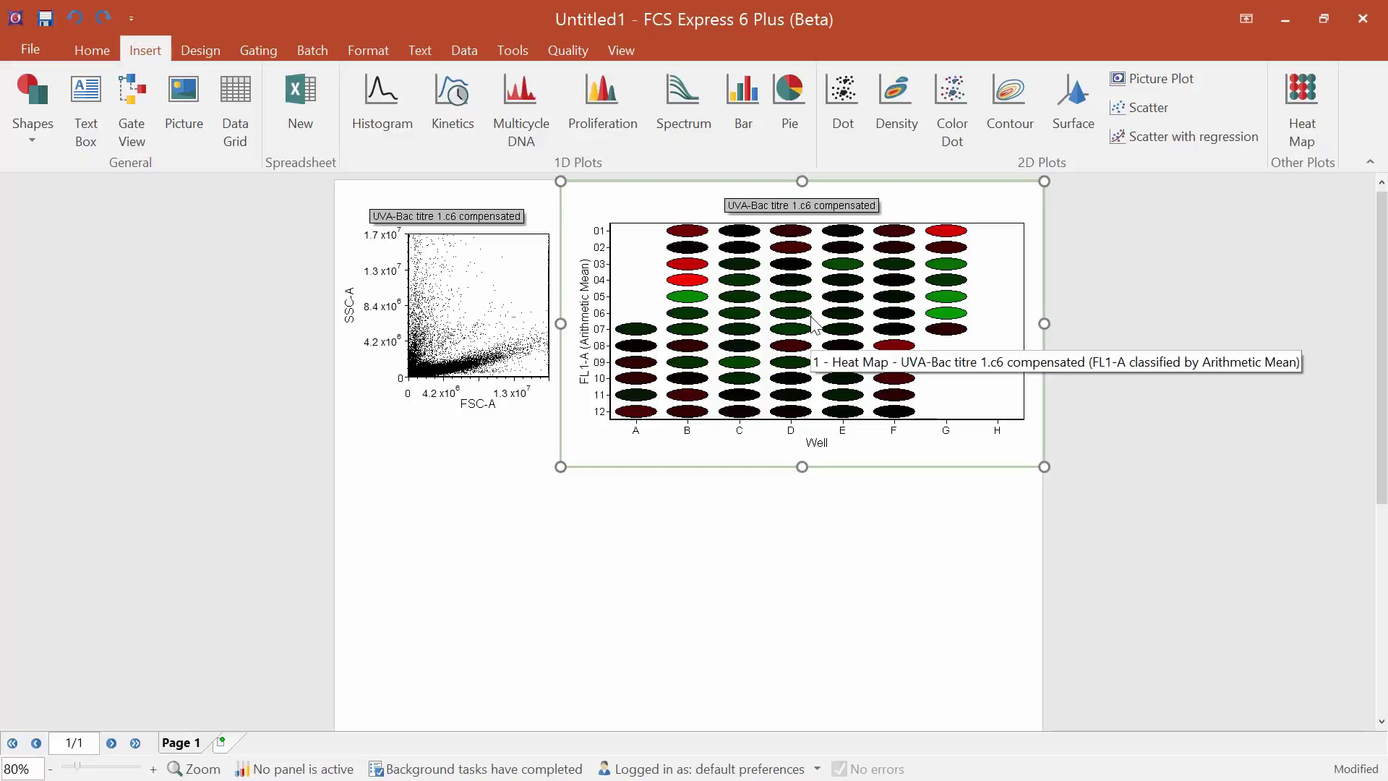
double_click(812, 319)
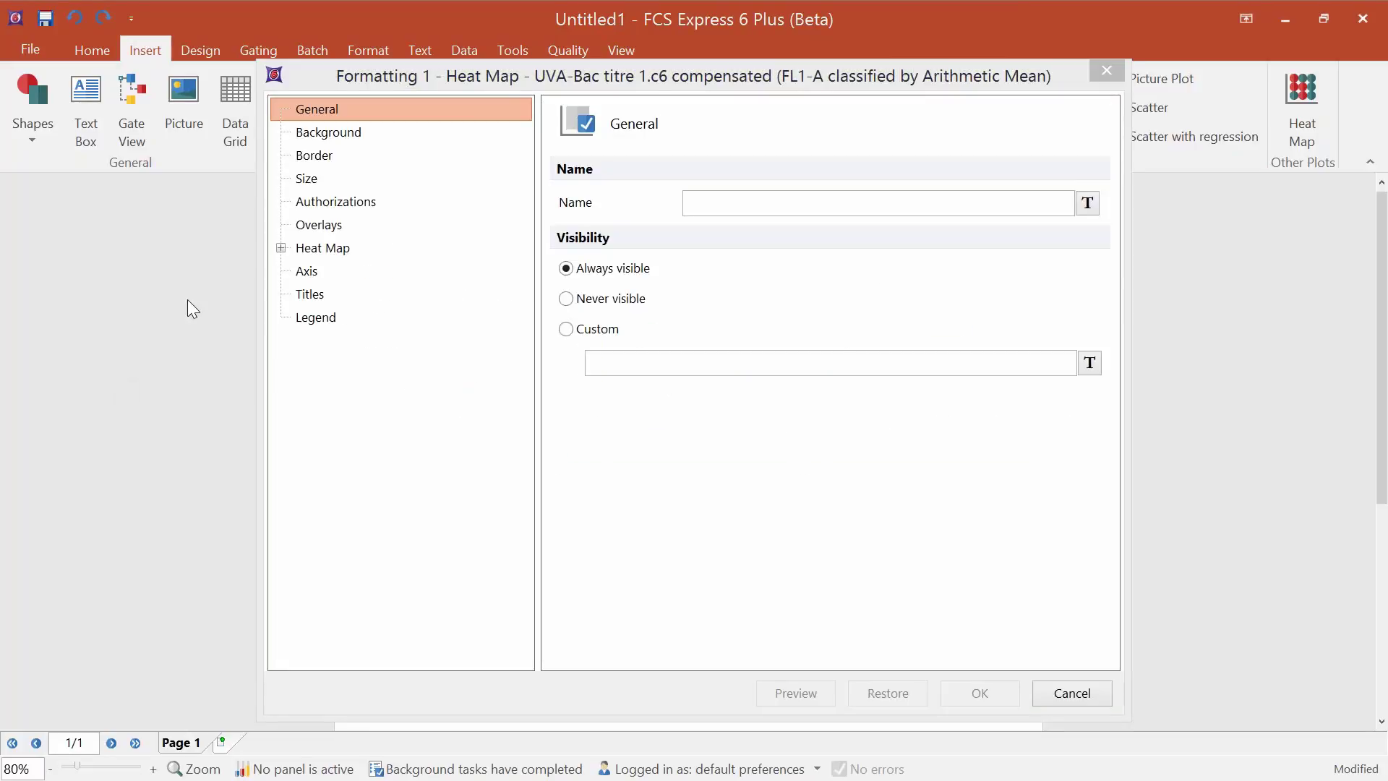
click(281, 248)
click(349, 293)
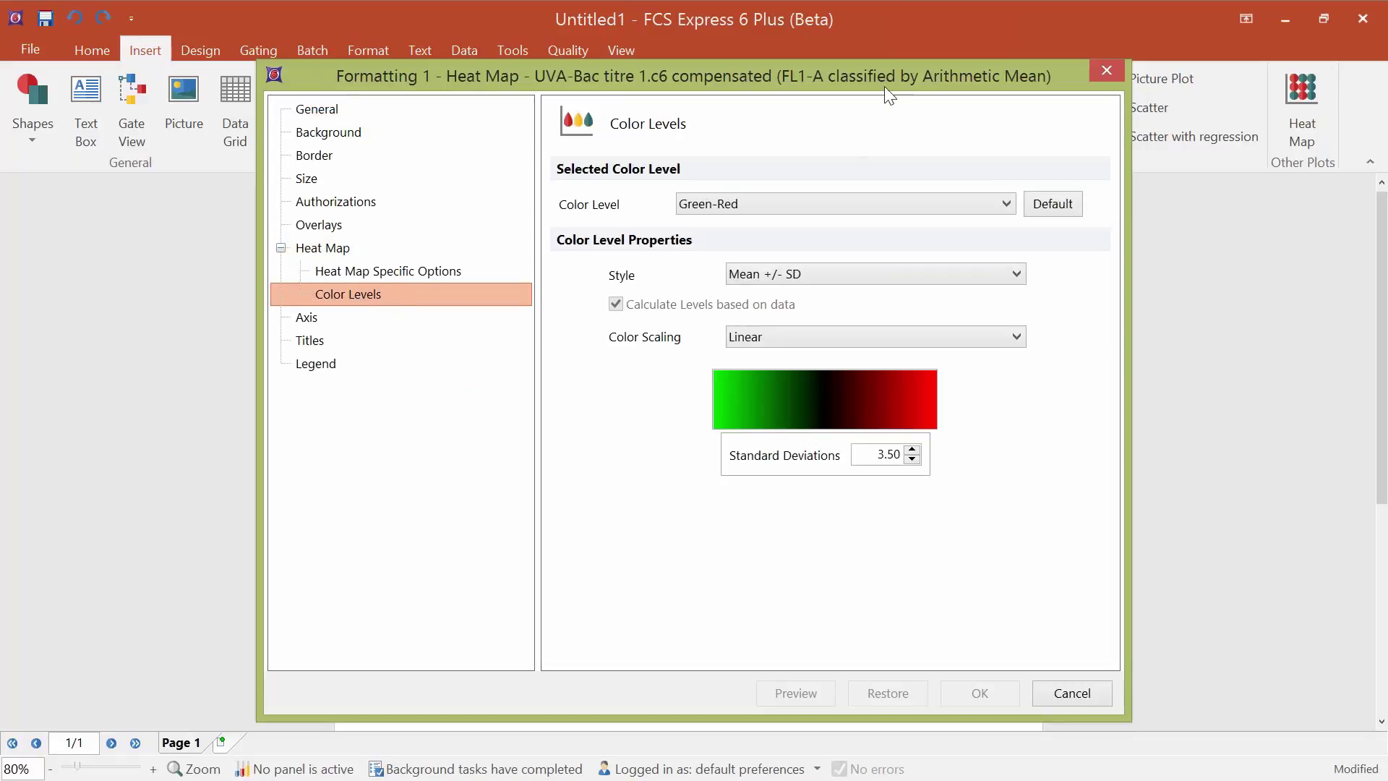
drag(887, 85, 420, 88)
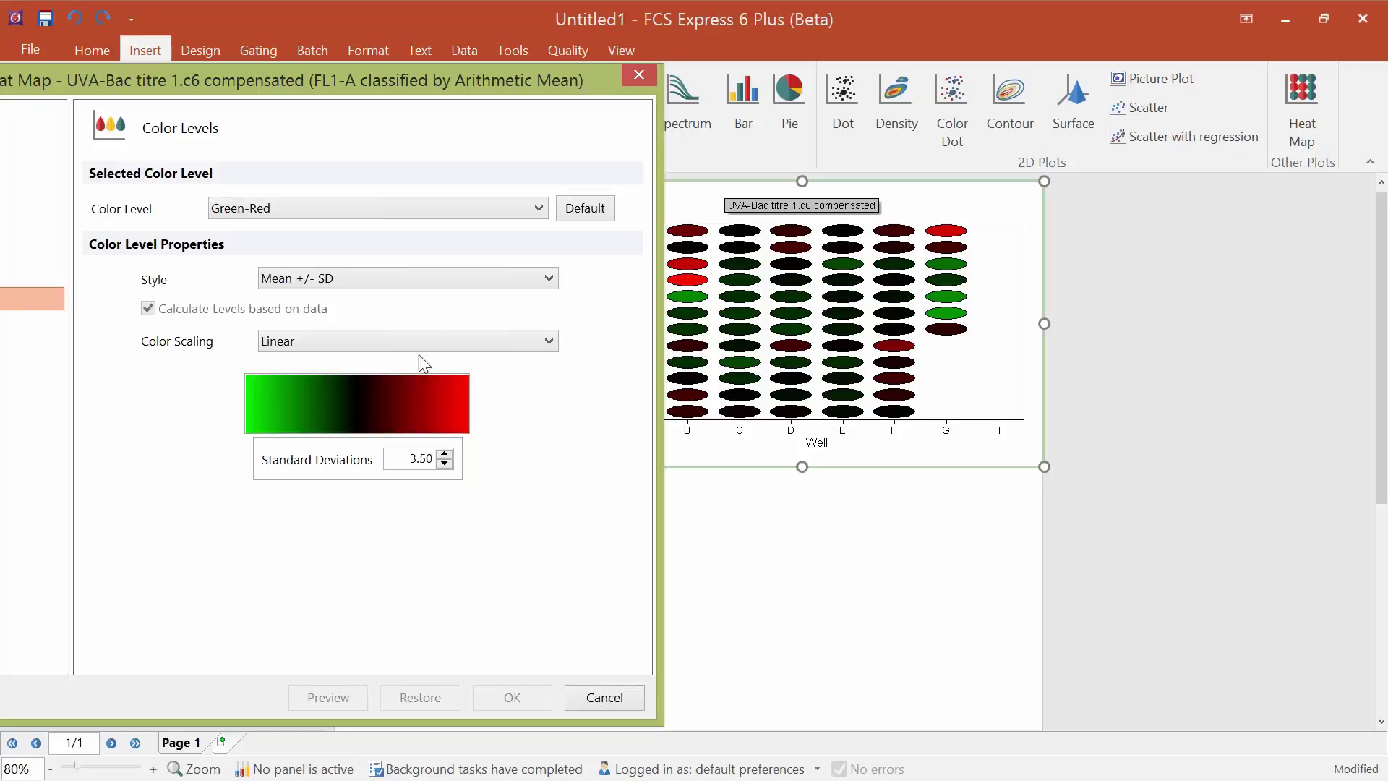
click(538, 208)
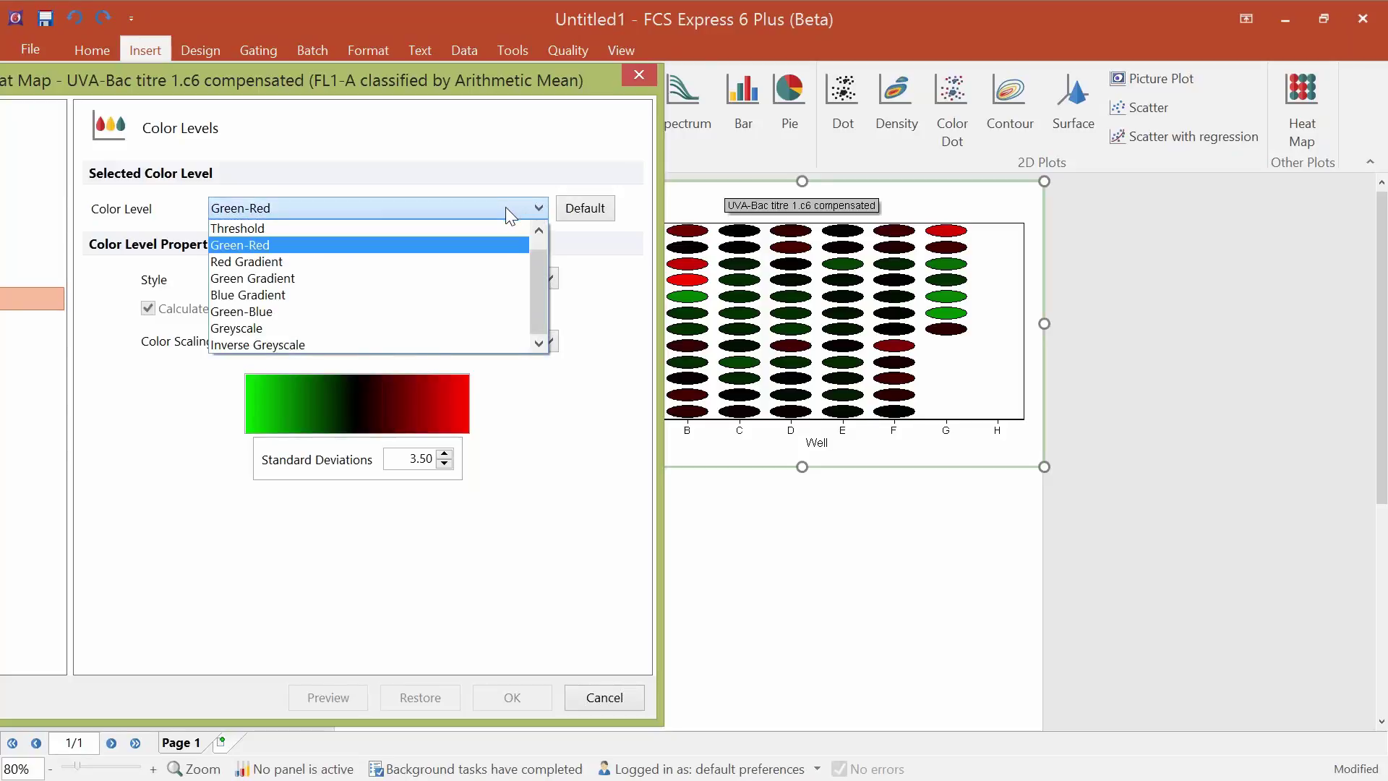
drag(543, 262, 536, 249)
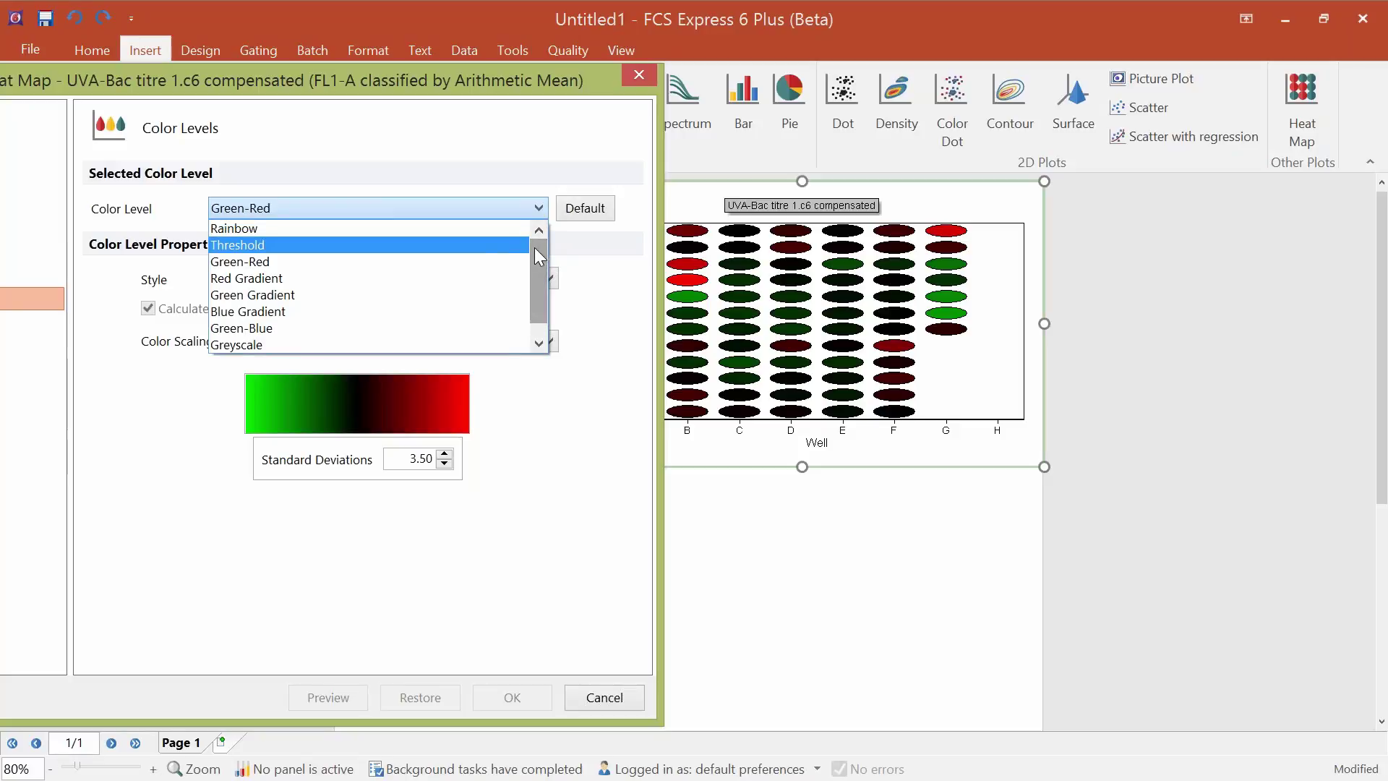
click(281, 285)
click(340, 704)
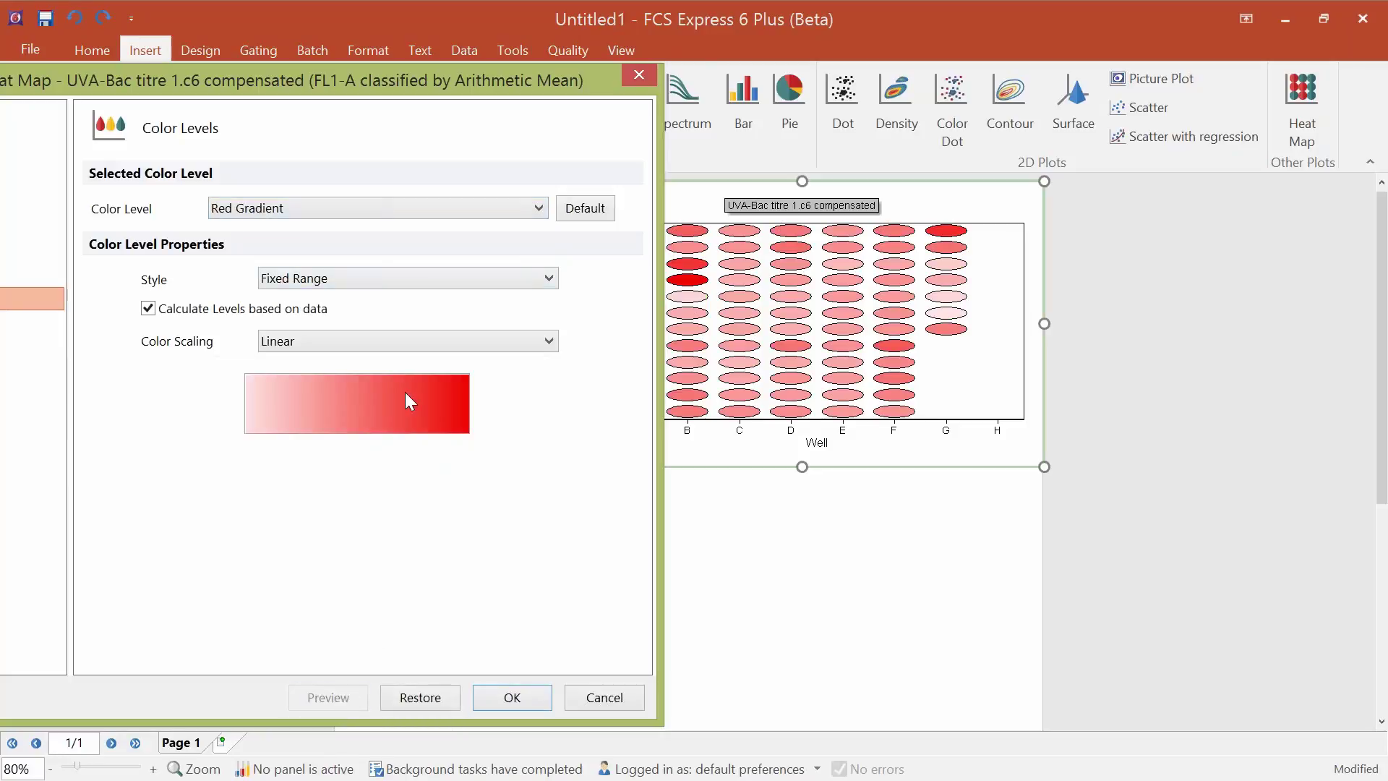
Change the heat map's color level to Green-Blue and preview it on the plot.
click(384, 216)
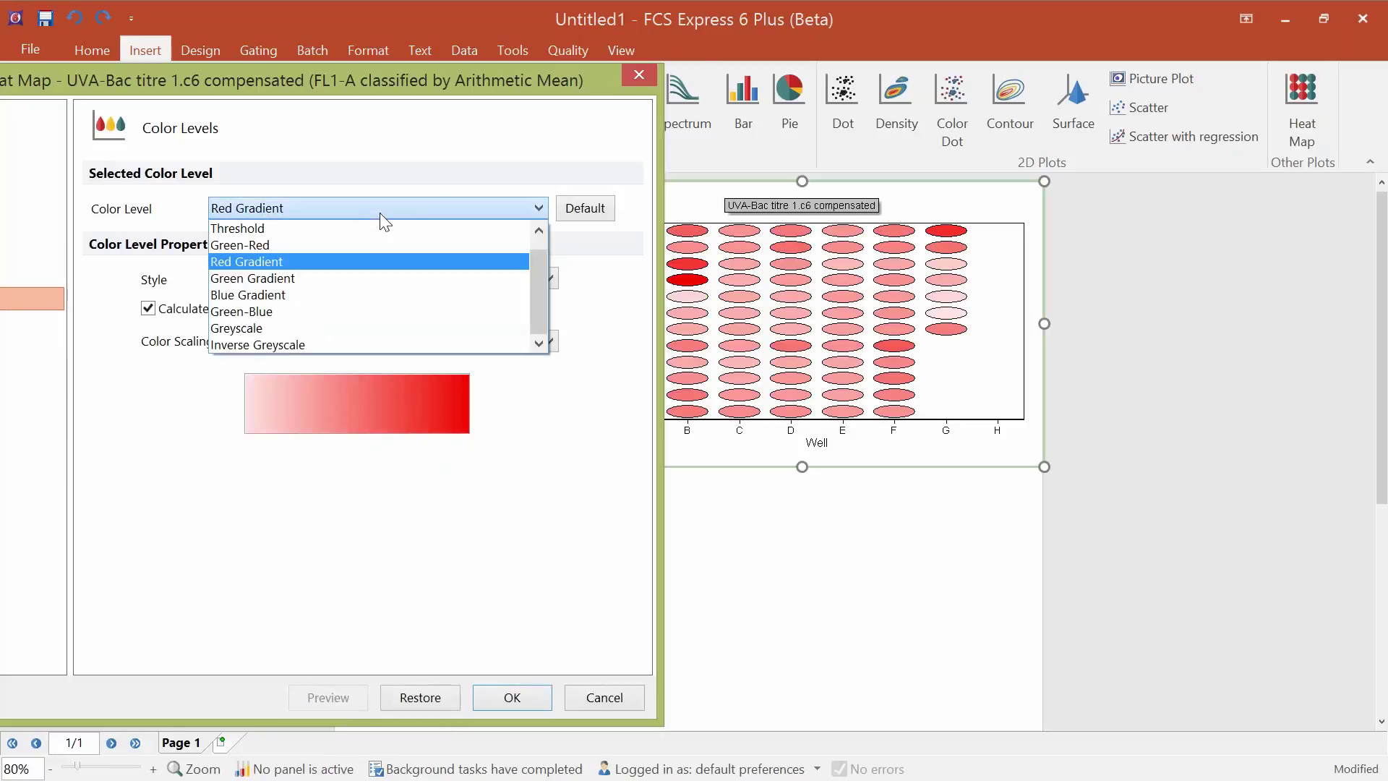
click(267, 311)
click(341, 701)
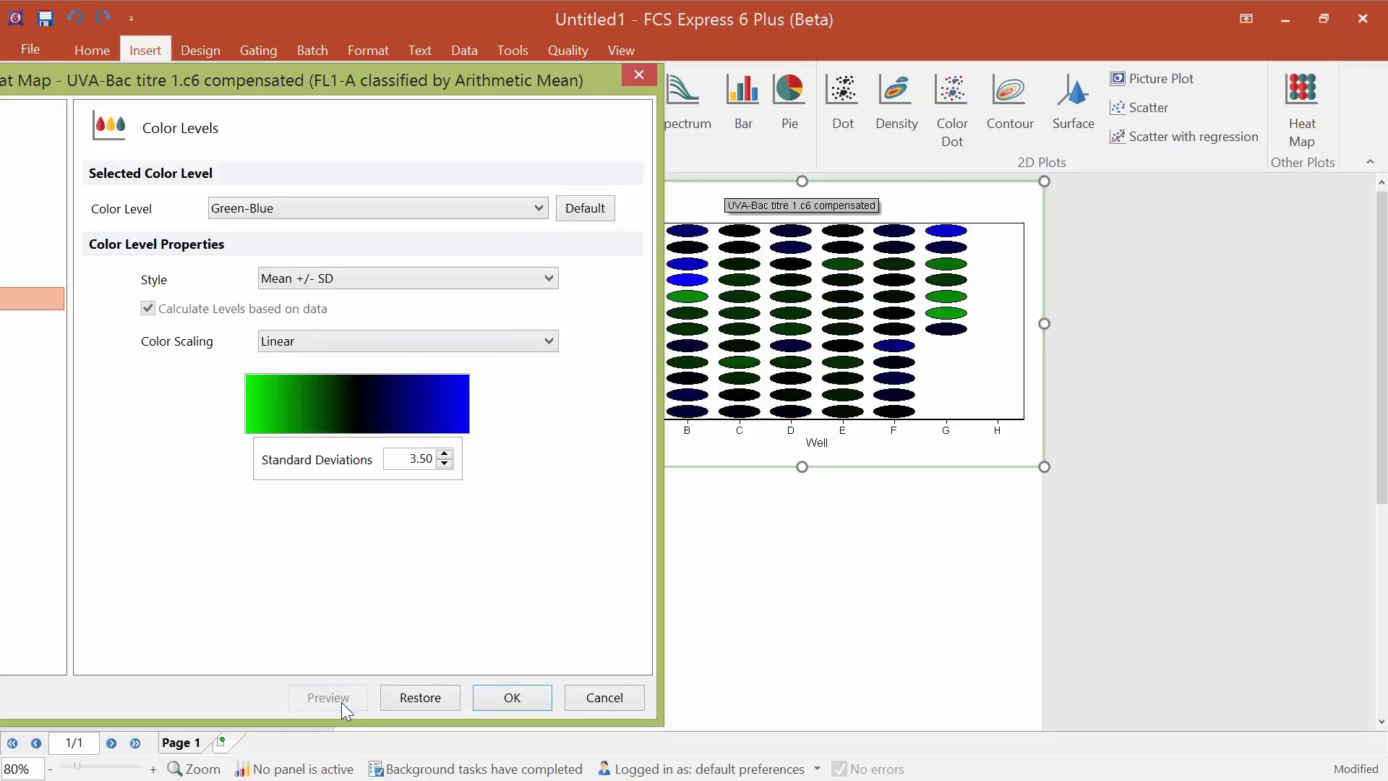
Set the heat map's color level to Red Gradient with Logarithmic color scaling, previewing both changes on the plot.
click(501, 206)
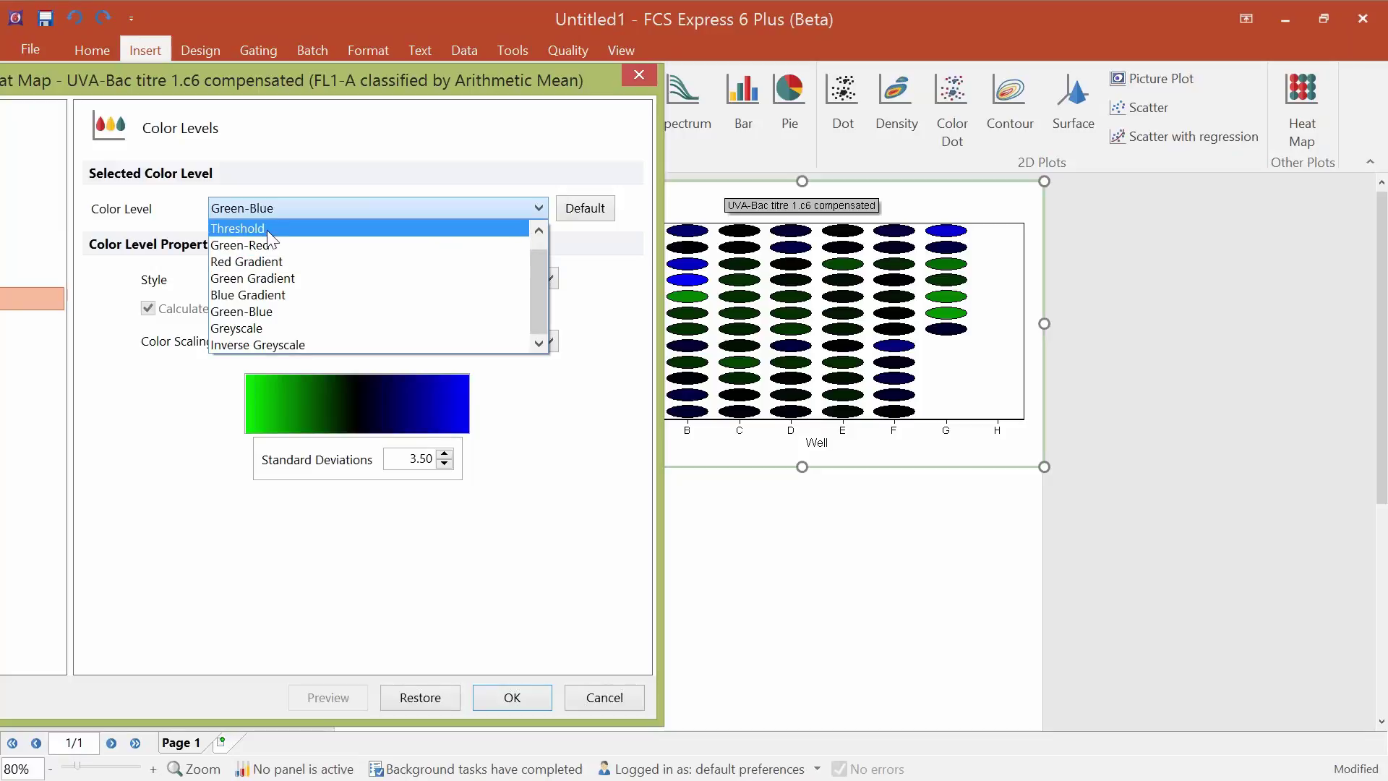
click(271, 259)
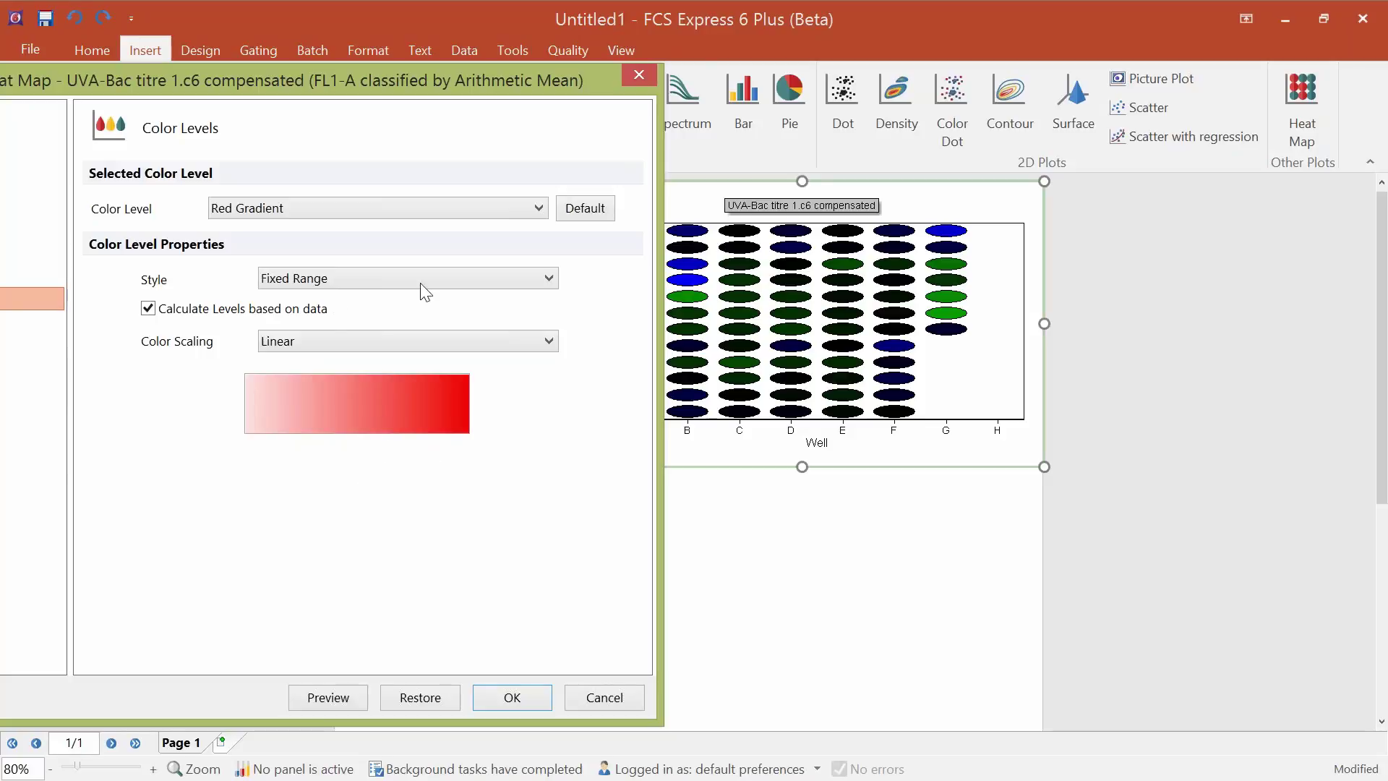
click(355, 696)
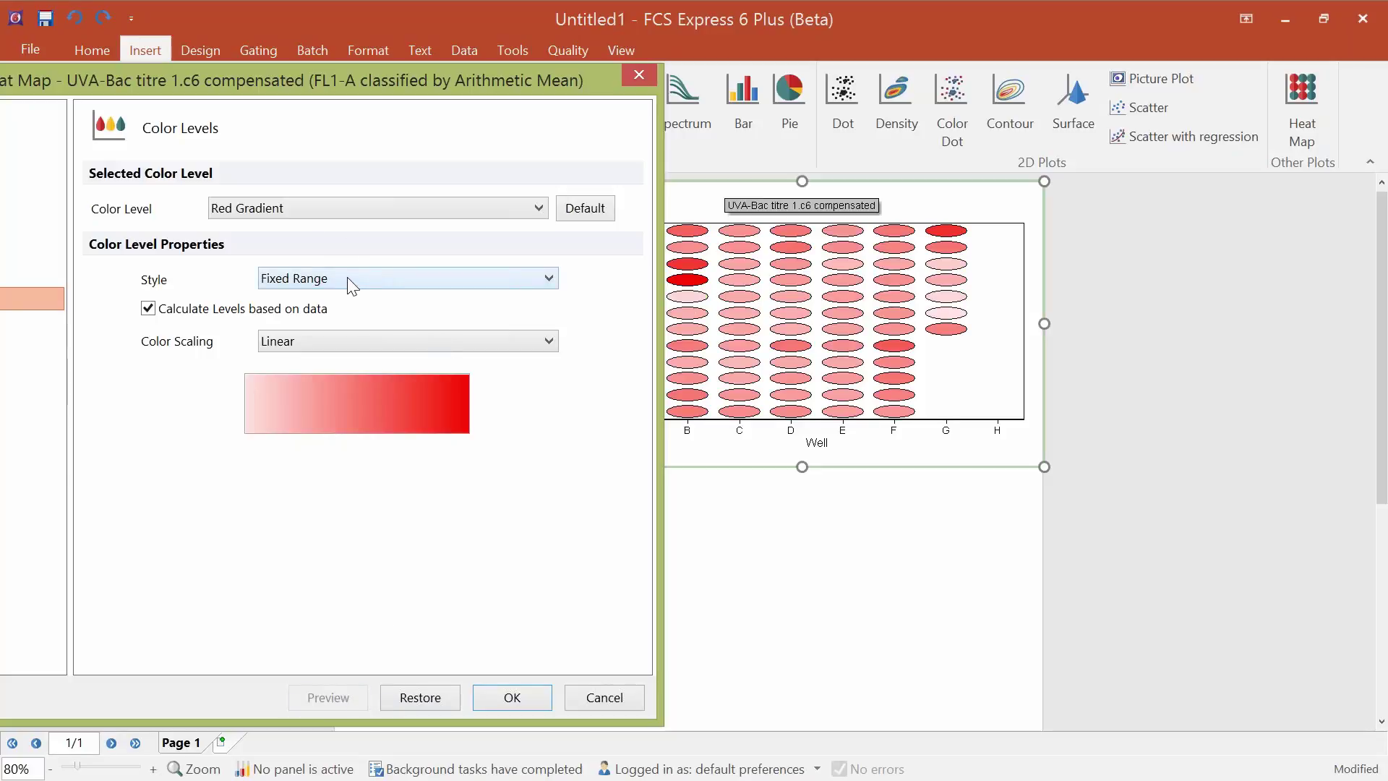
click(324, 339)
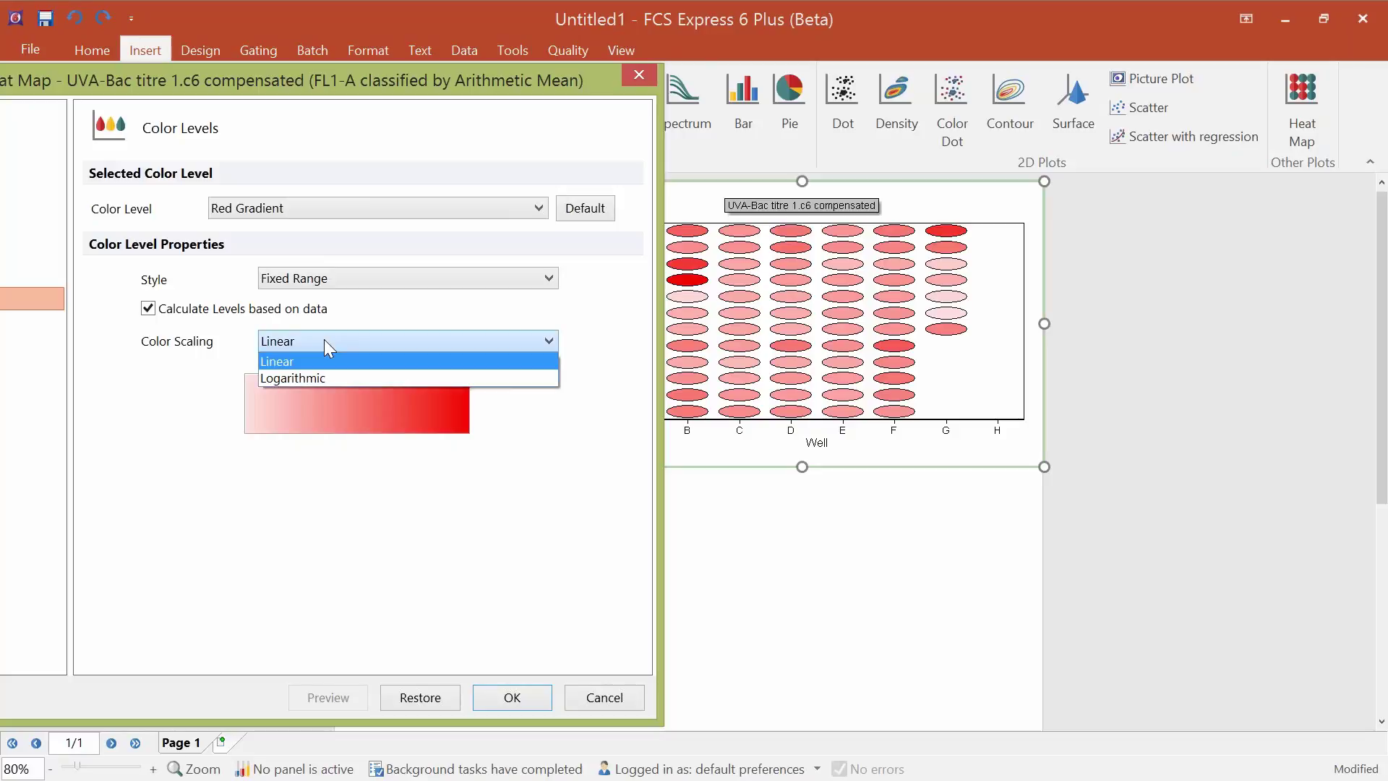
click(331, 378)
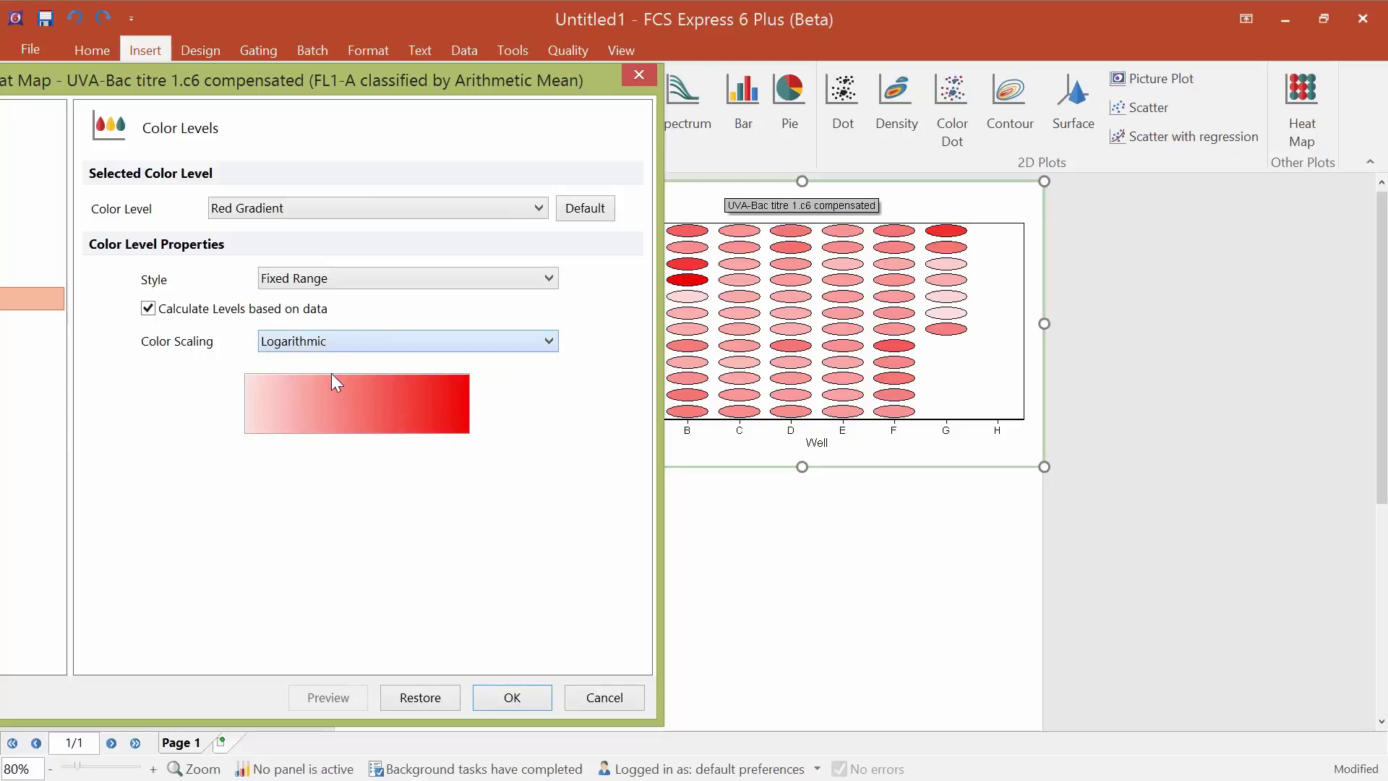
click(357, 699)
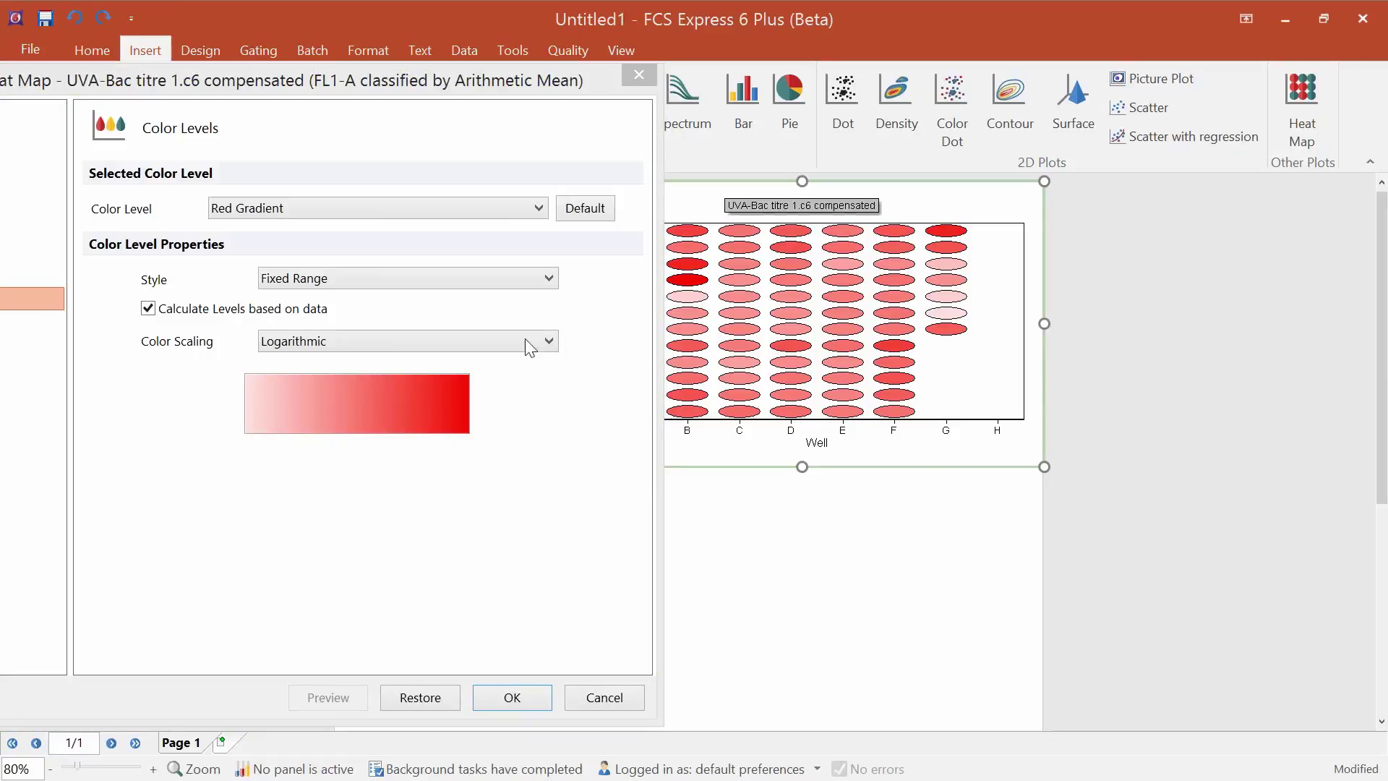
Change the heat map's color level to Green-Red and preview it on the plot.
drag(527, 83, 473, 60)
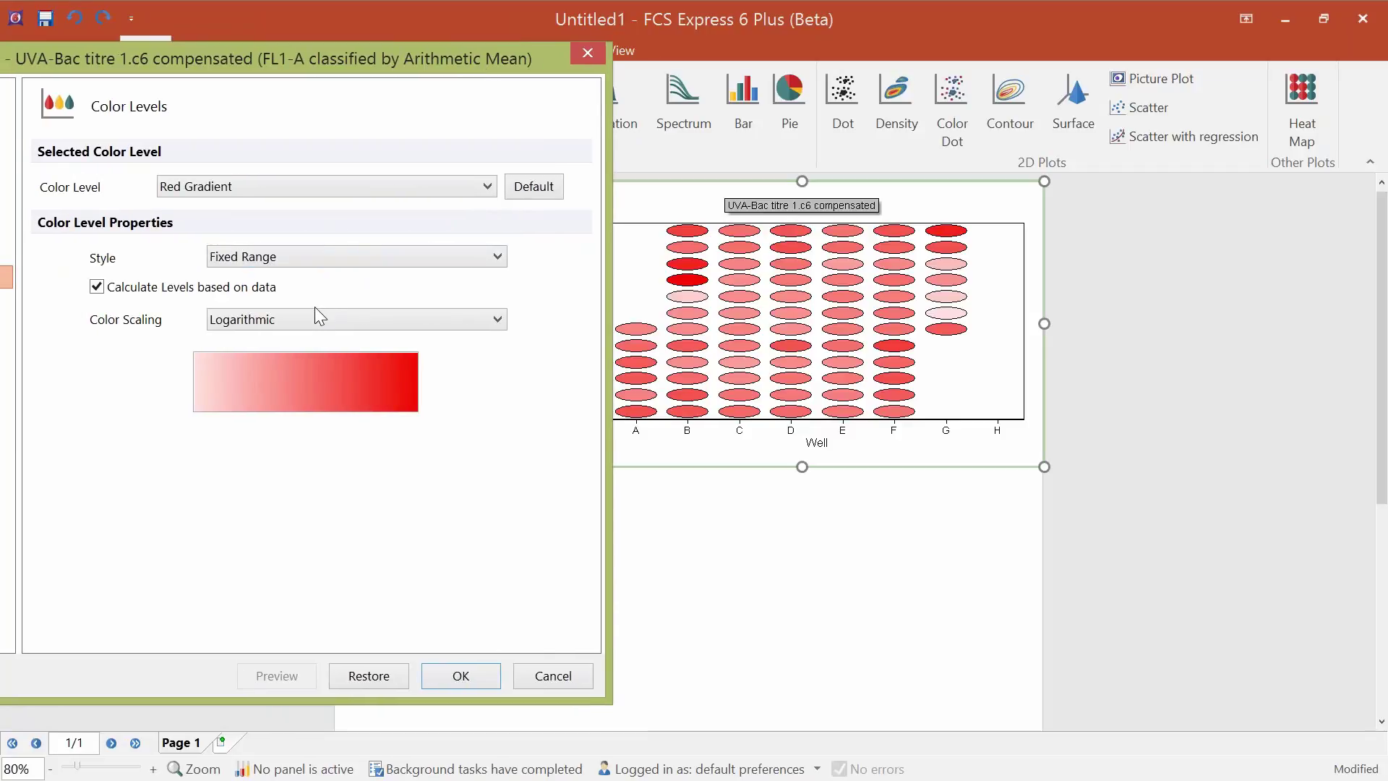
click(305, 256)
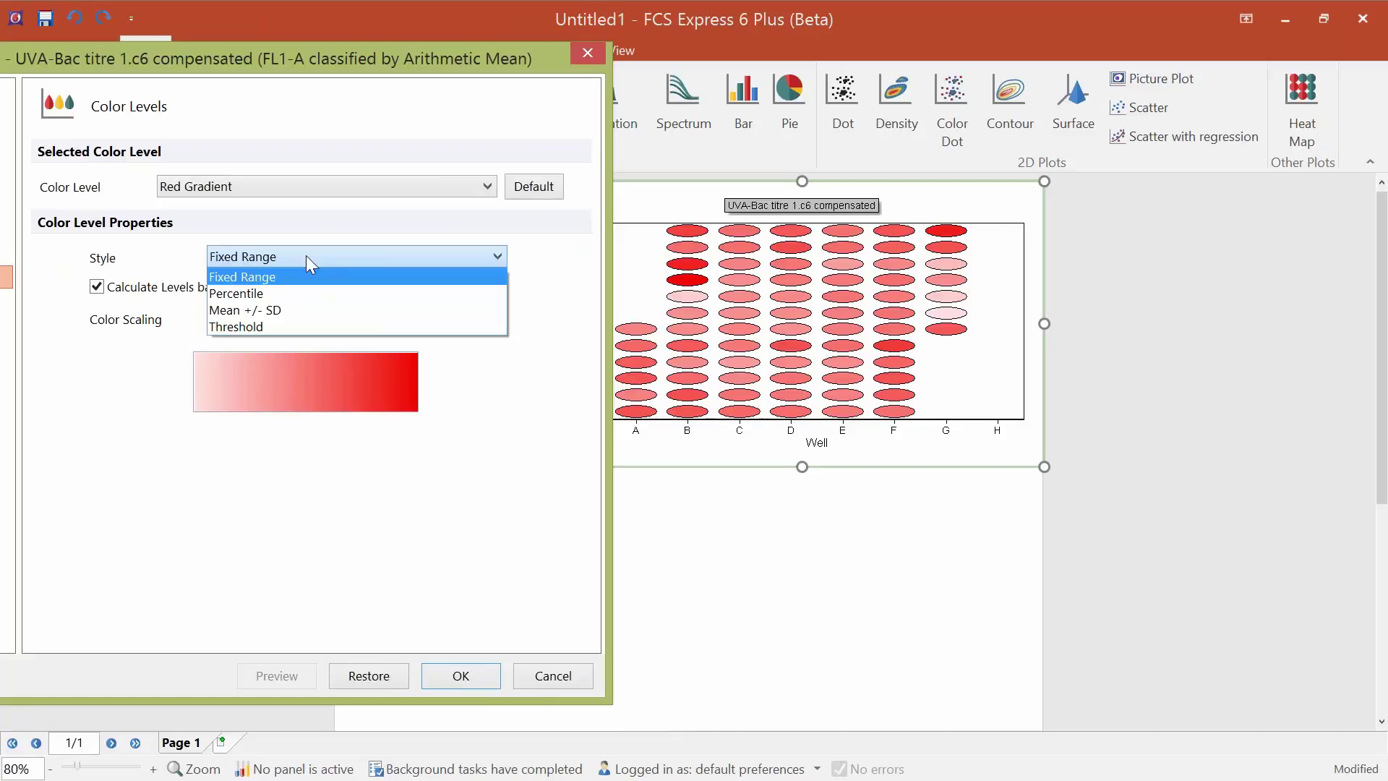
click(302, 186)
click(302, 187)
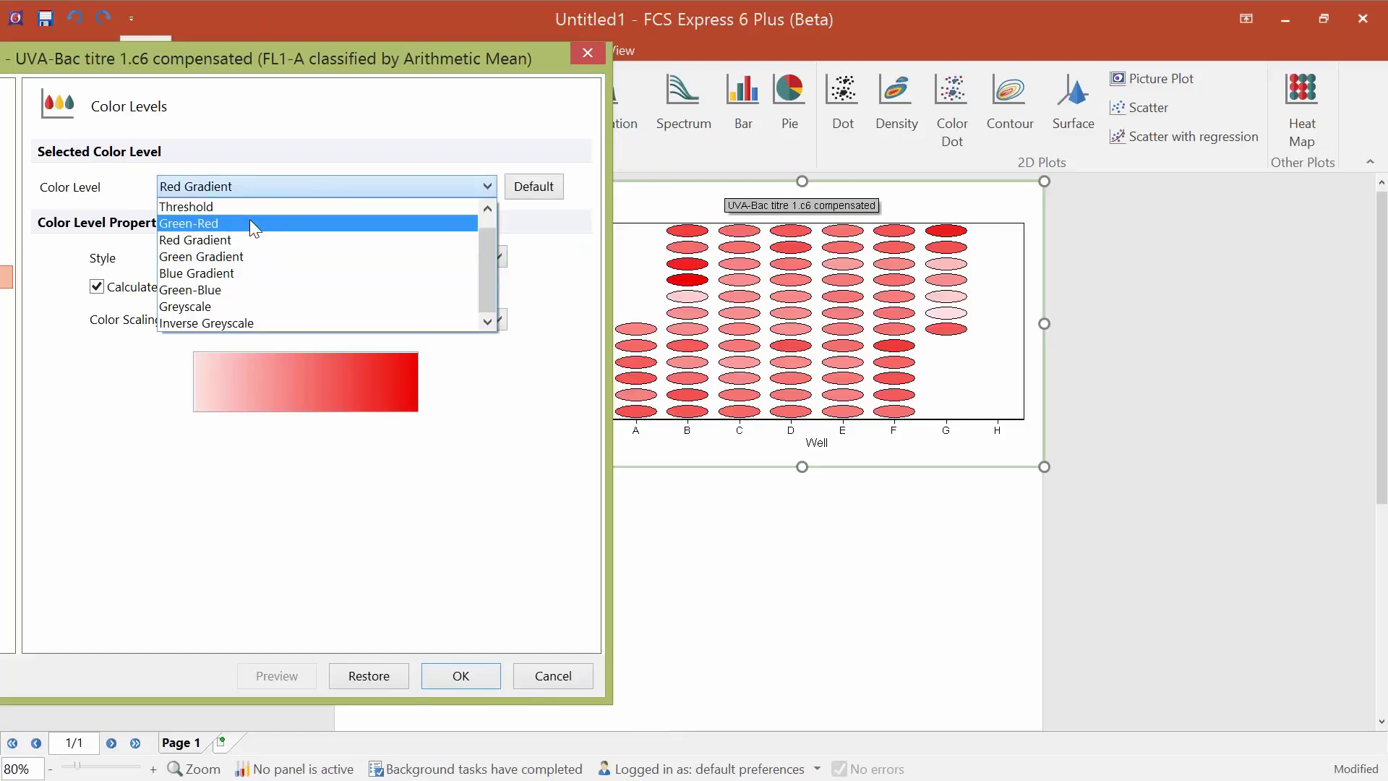
click(251, 222)
click(302, 673)
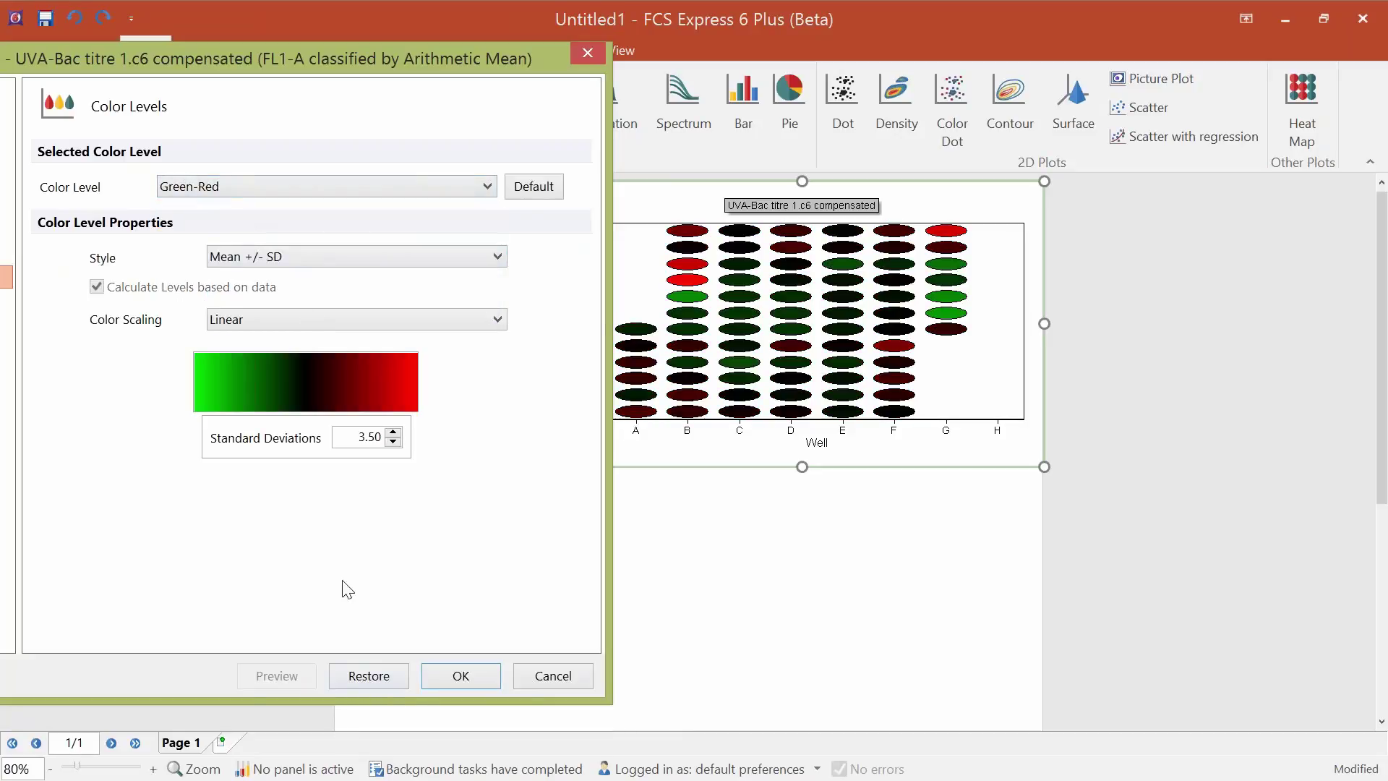
Set the Green-Red color level's style to Fixed Range and preview it on the plot.
click(313, 257)
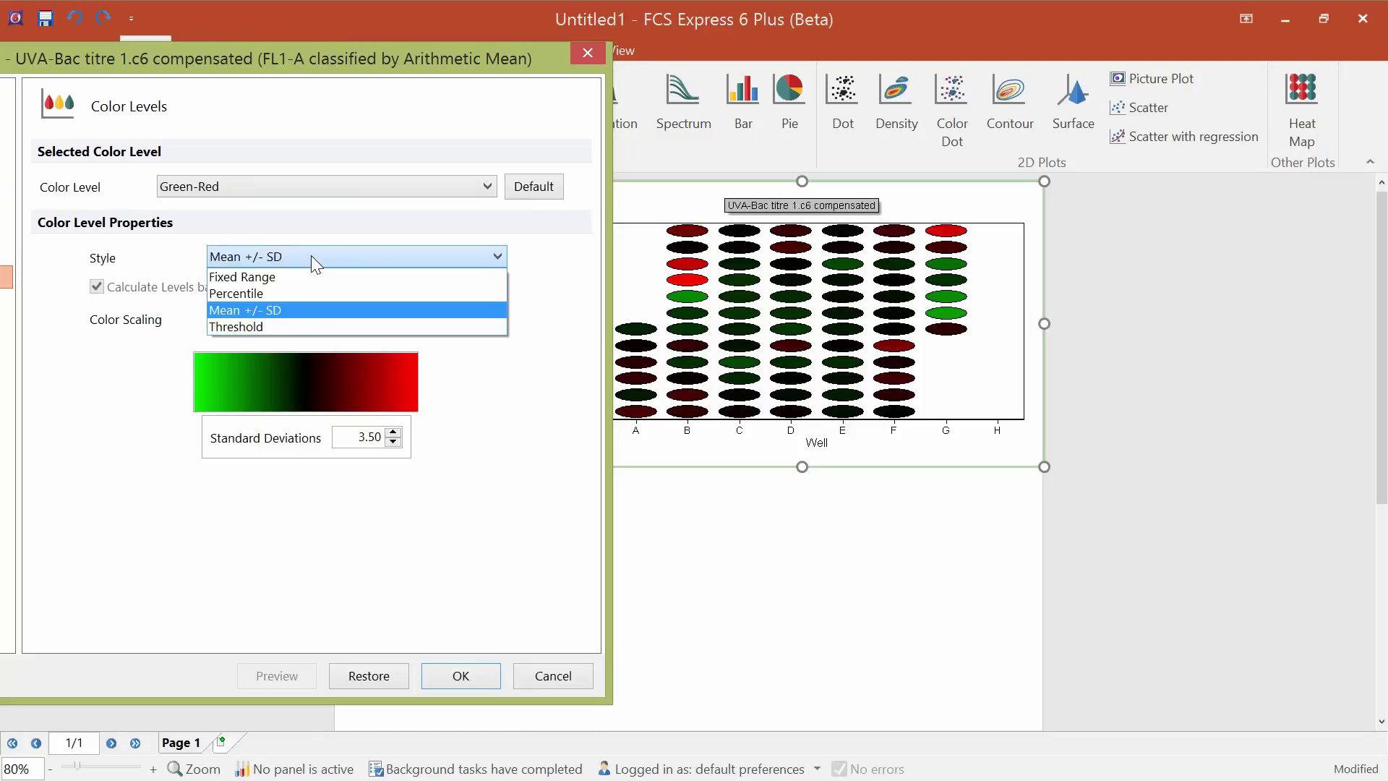
click(284, 276)
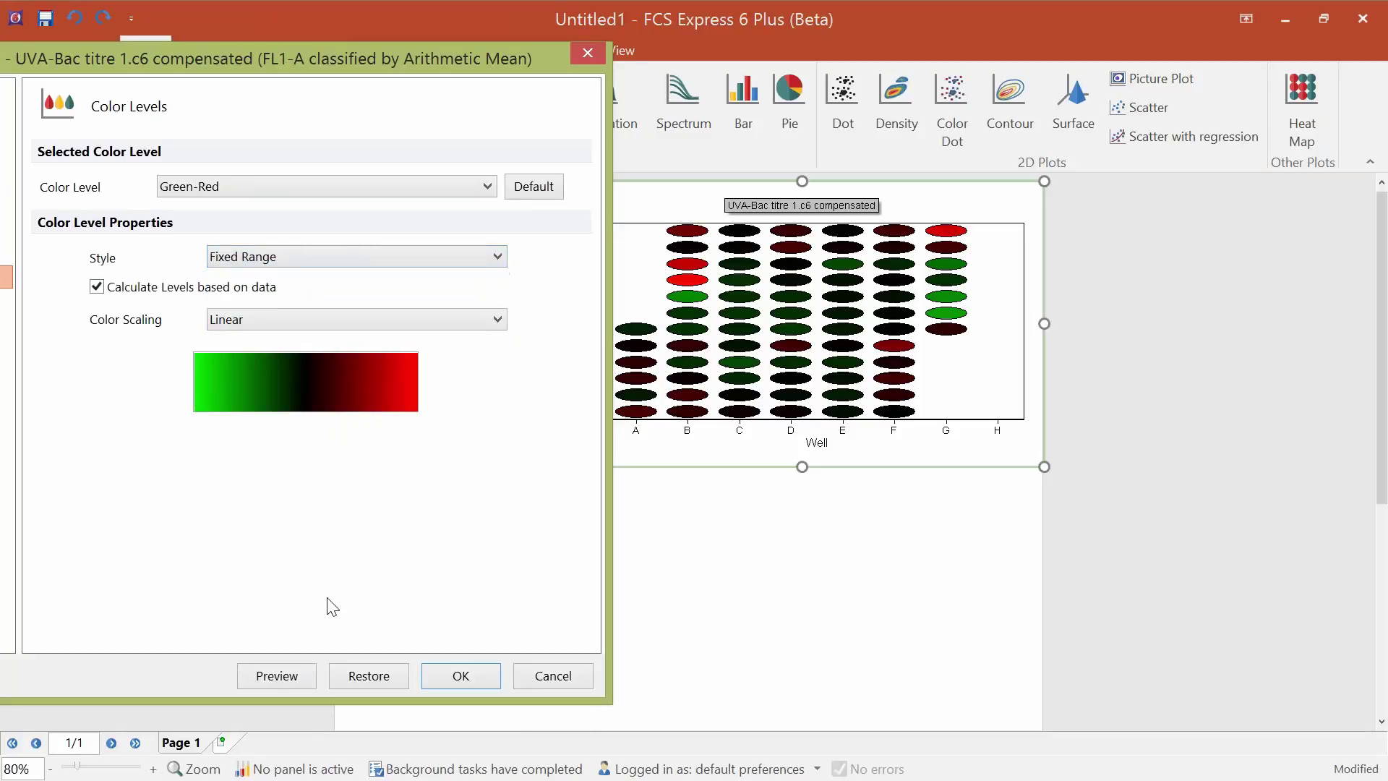
click(293, 672)
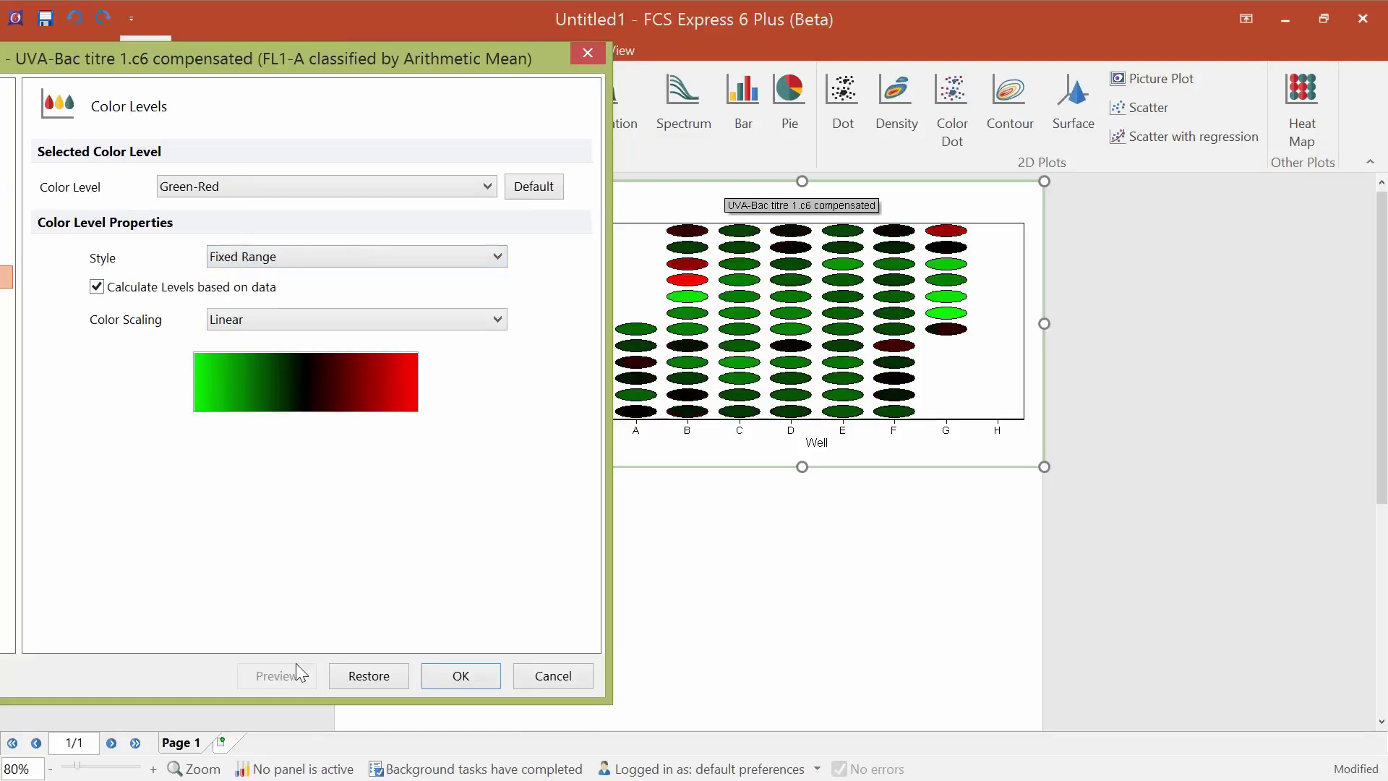
Switch off calculating levels based on data, examine the list of level values and colors, and switch the calculation back on.
click(253, 261)
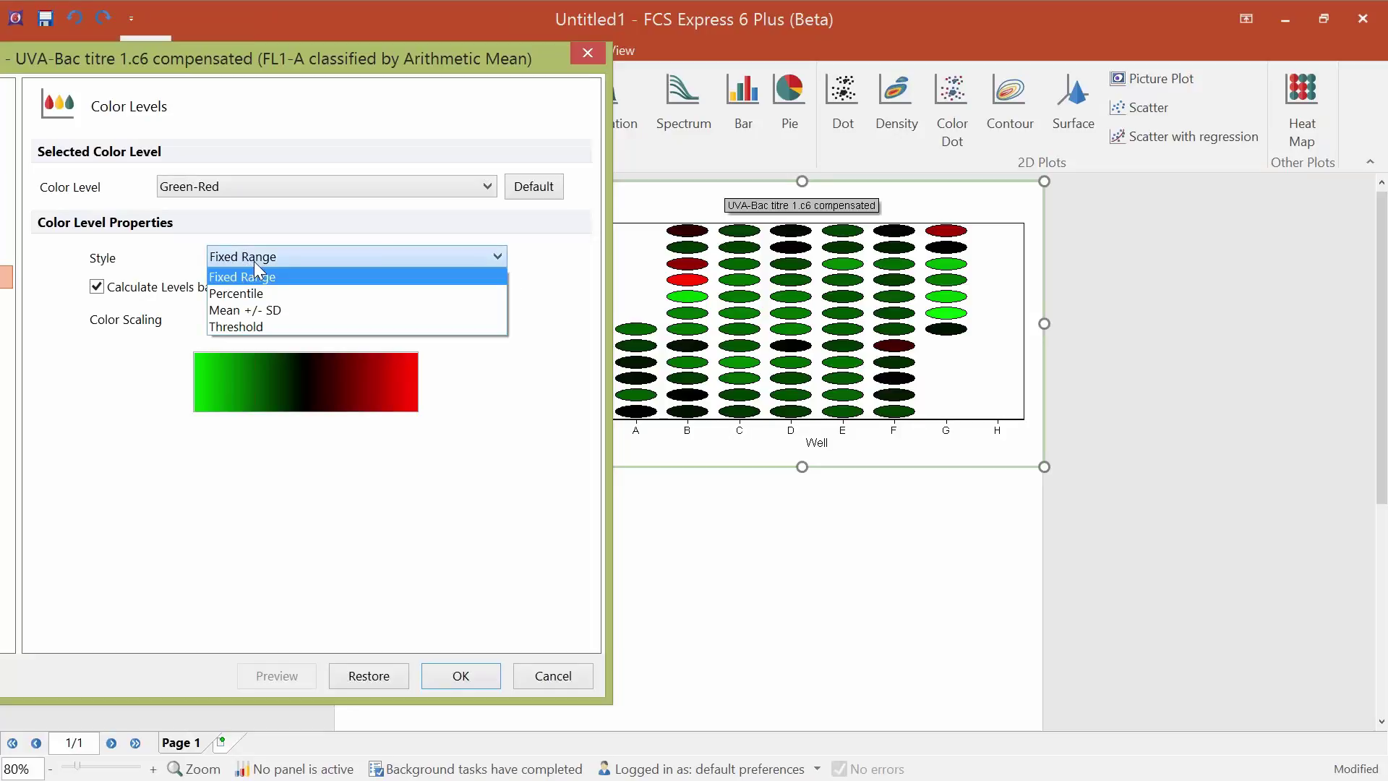
click(201, 260)
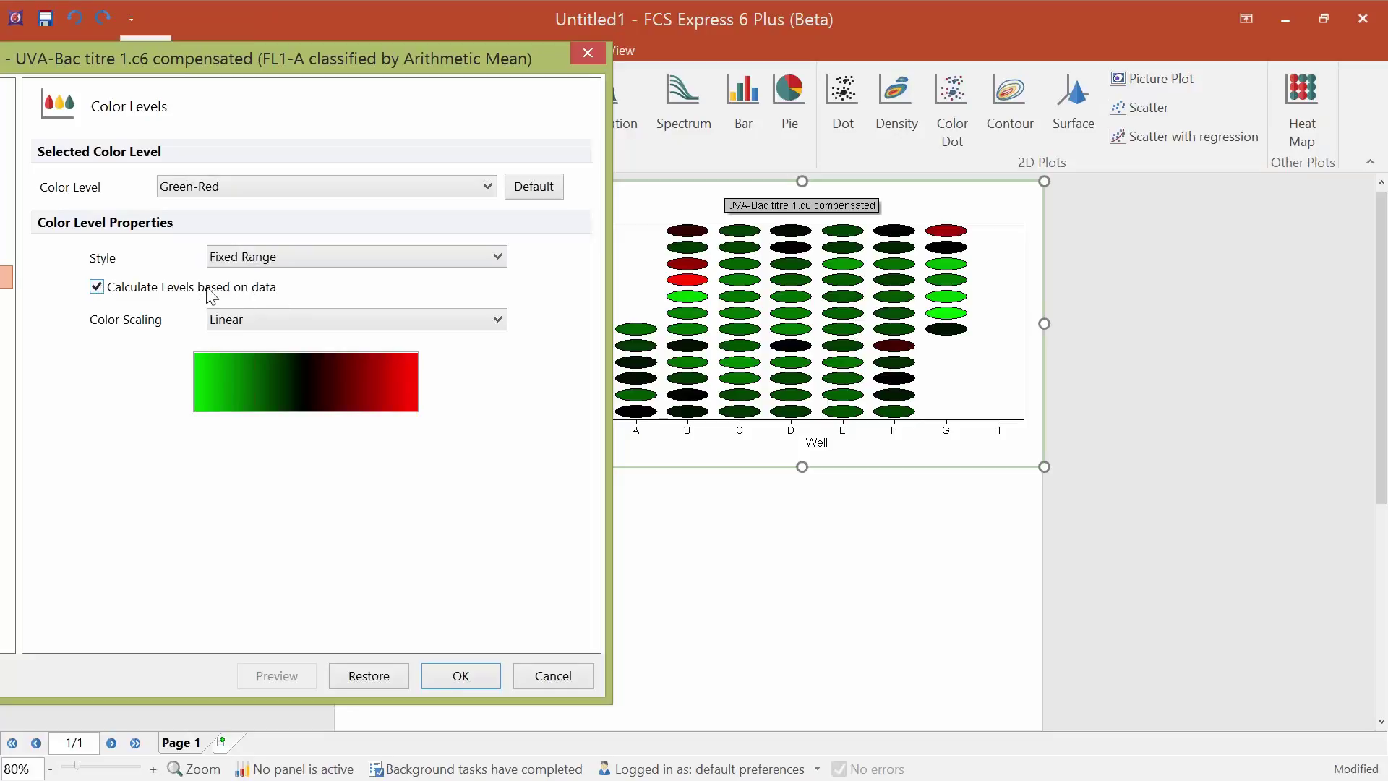
click(101, 287)
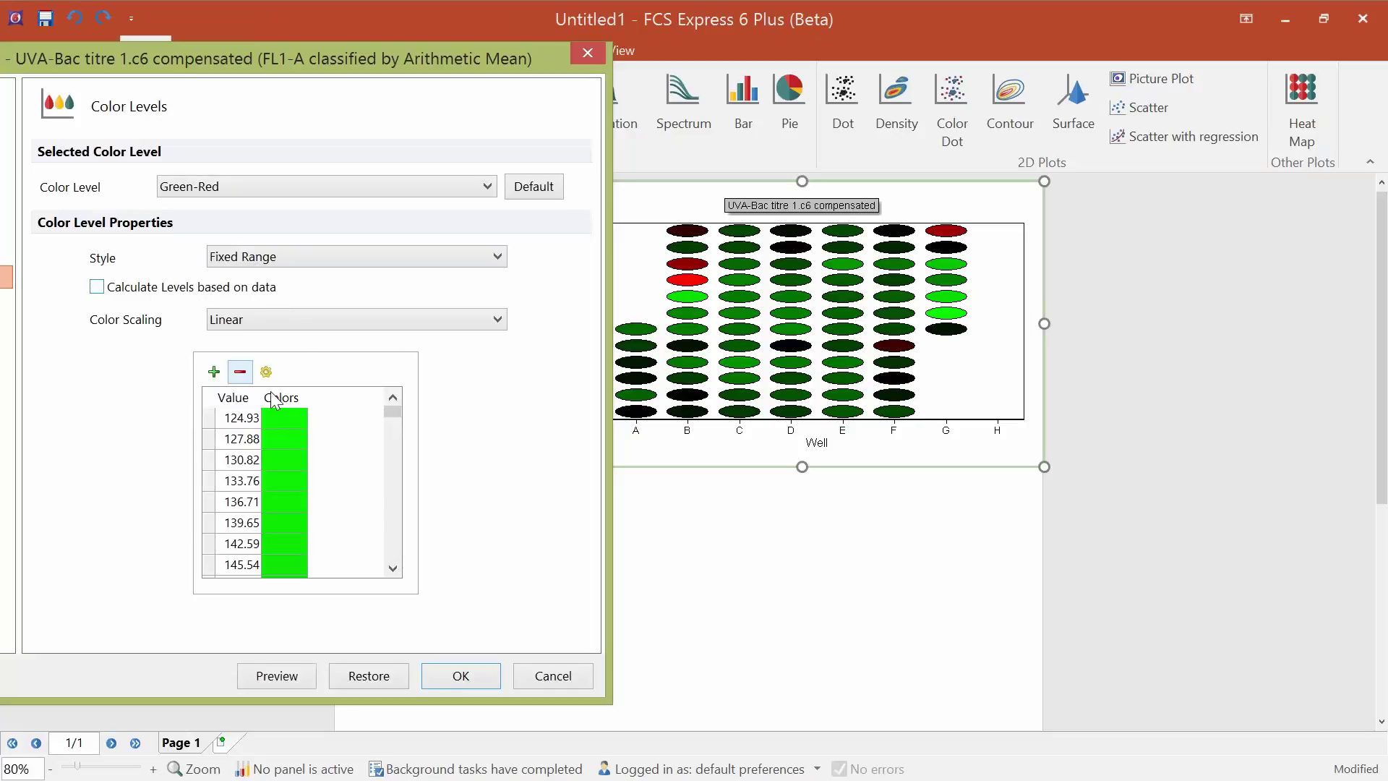
mouse_move(387, 410)
mouse_down()
mouse_move(392, 558)
mouse_move(401, 398)
mouse_up()
click(101, 288)
Set the style to Percentile, preview it, and inspect its level values with the data-based calculation briefly switched off.
click(290, 258)
click(293, 287)
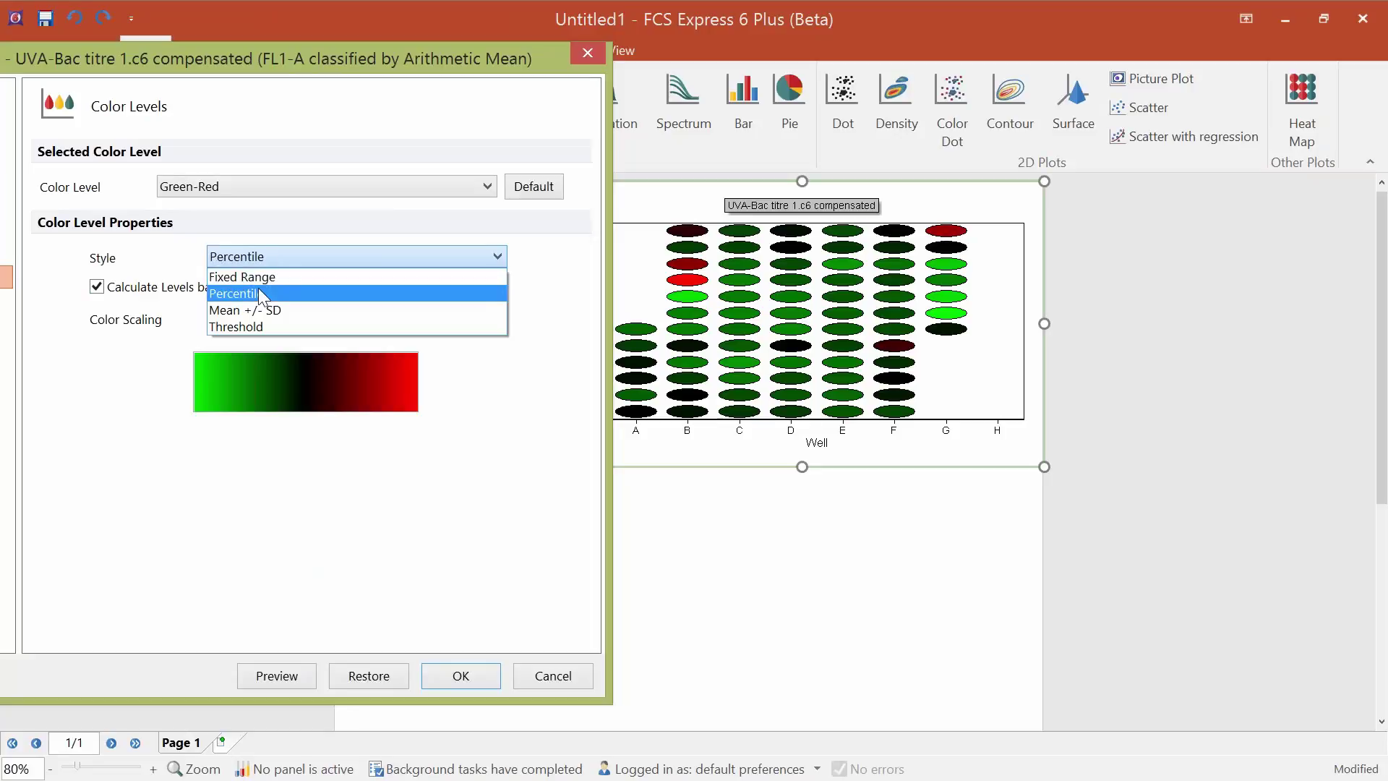
click(277, 675)
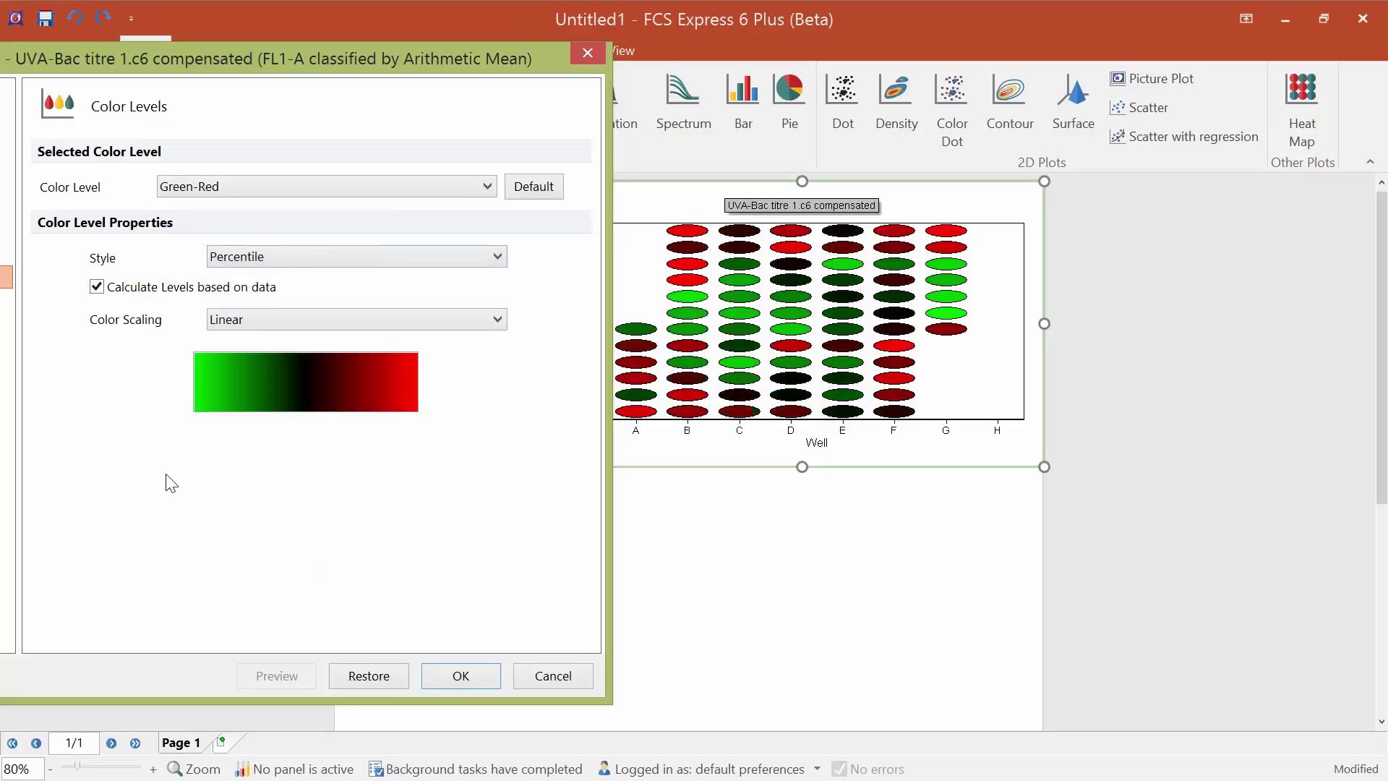
click(99, 290)
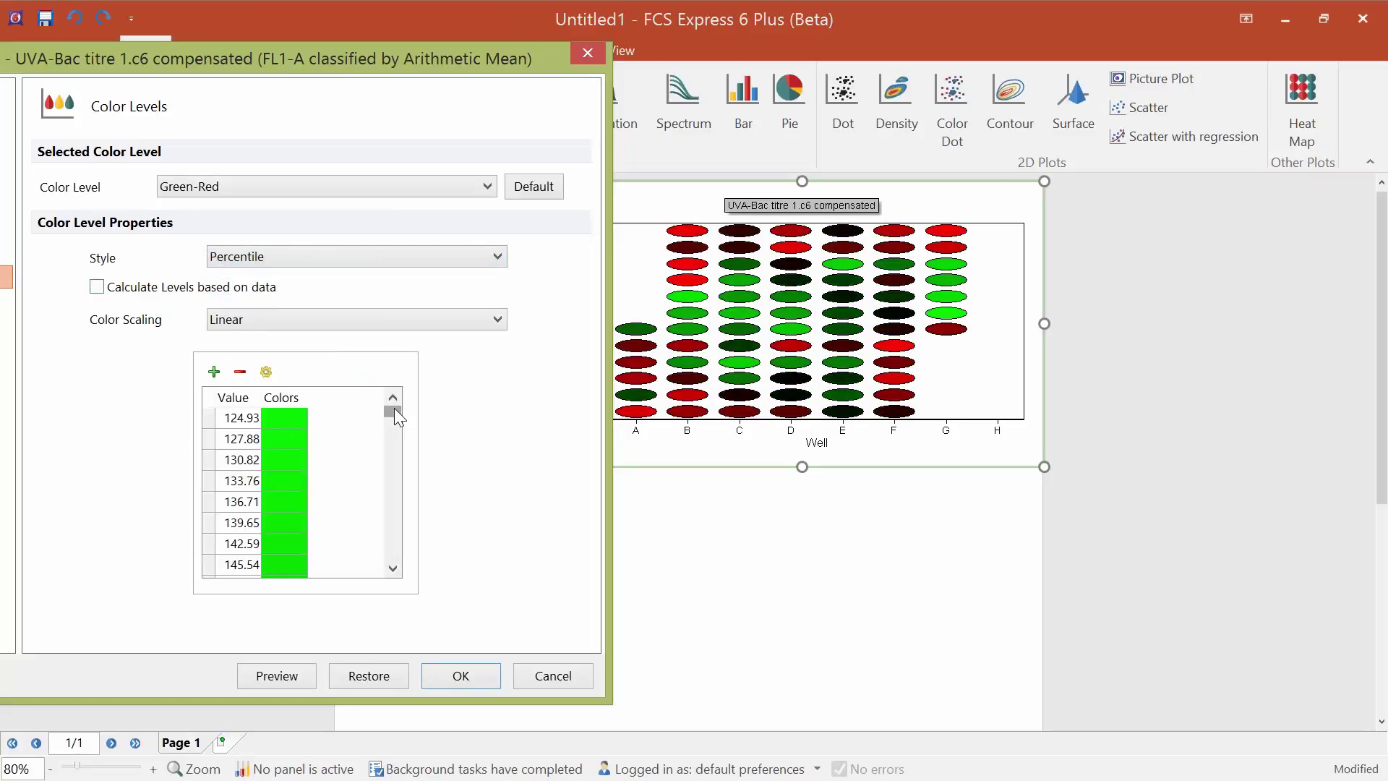
mouse_move(393, 409)
mouse_down()
mouse_move(388, 547)
mouse_move(380, 405)
mouse_up()
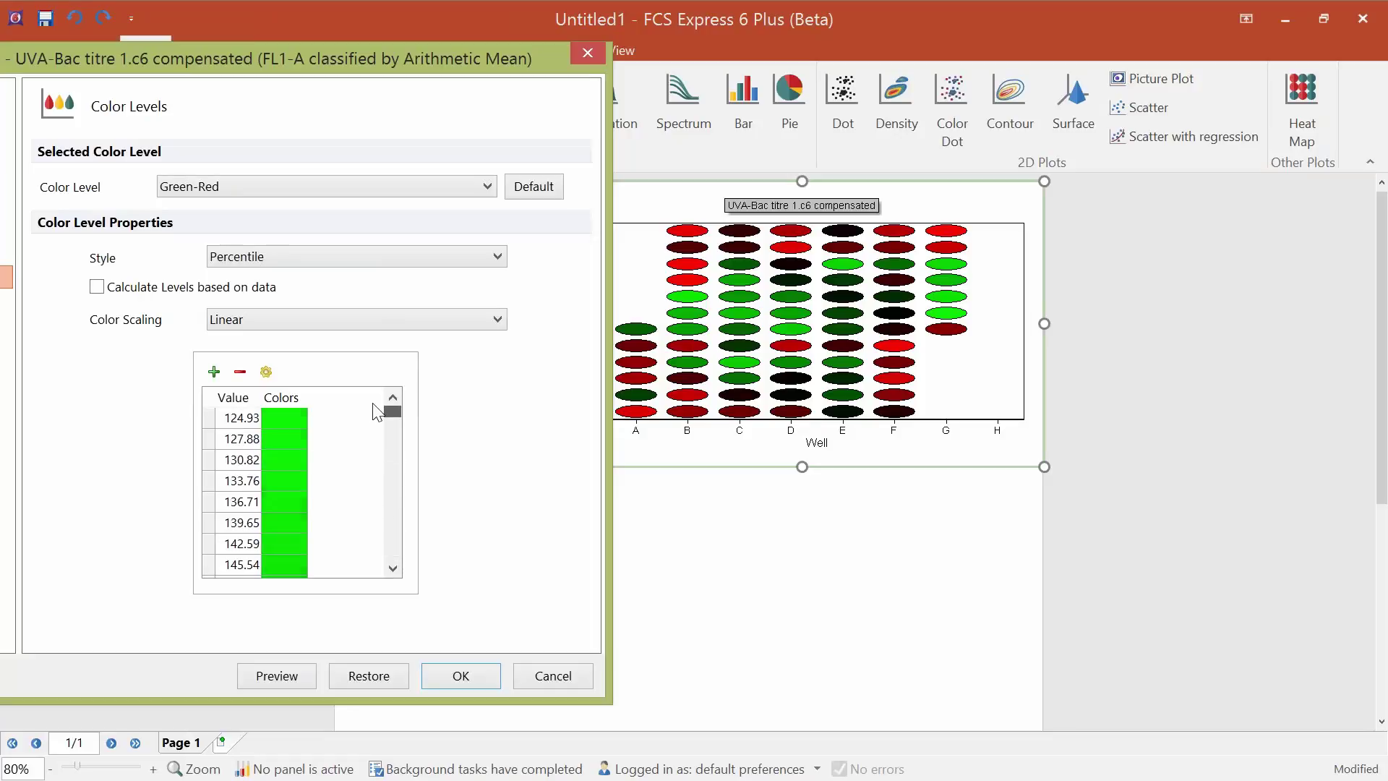
click(99, 289)
Set the Green-Red style back to Fixed Range, change the color level to Red Gradient, and preview it on the plot.
click(303, 262)
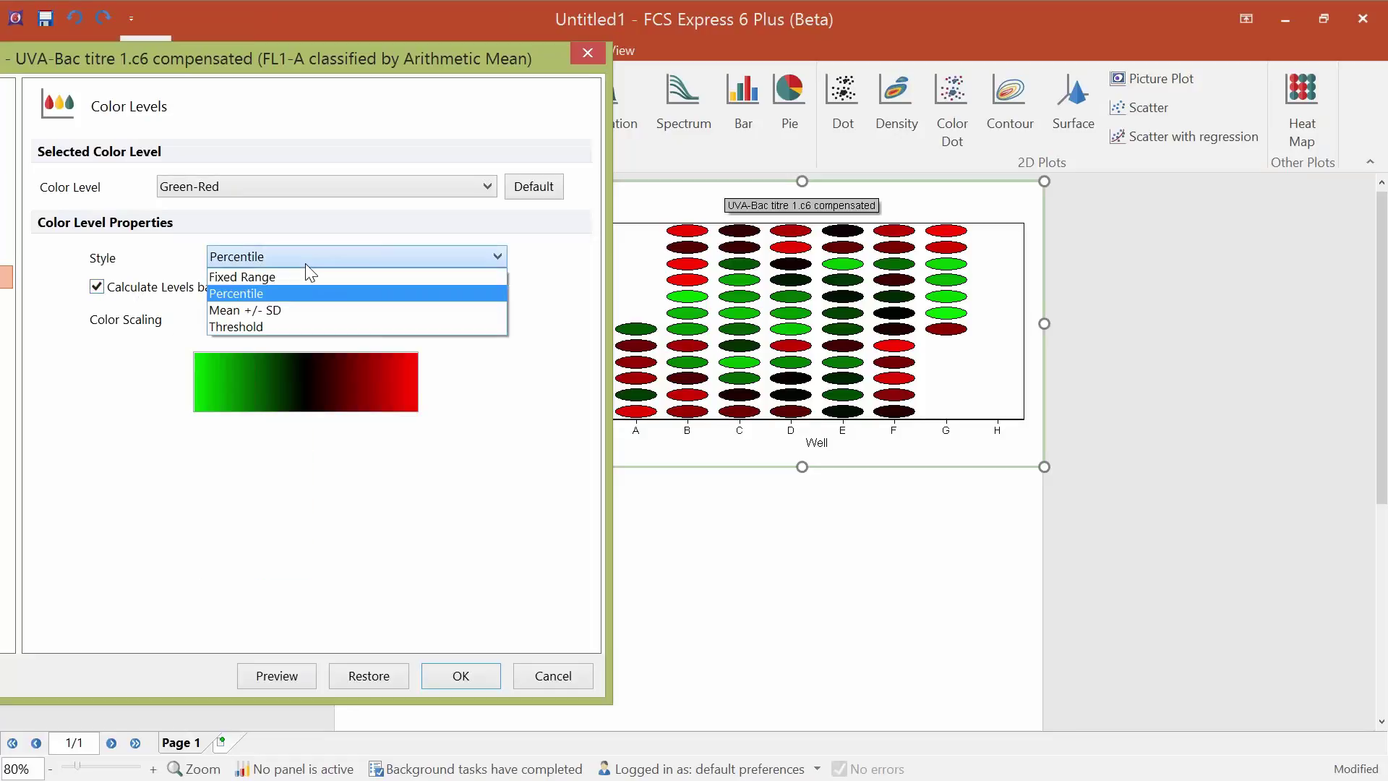
click(285, 274)
click(254, 188)
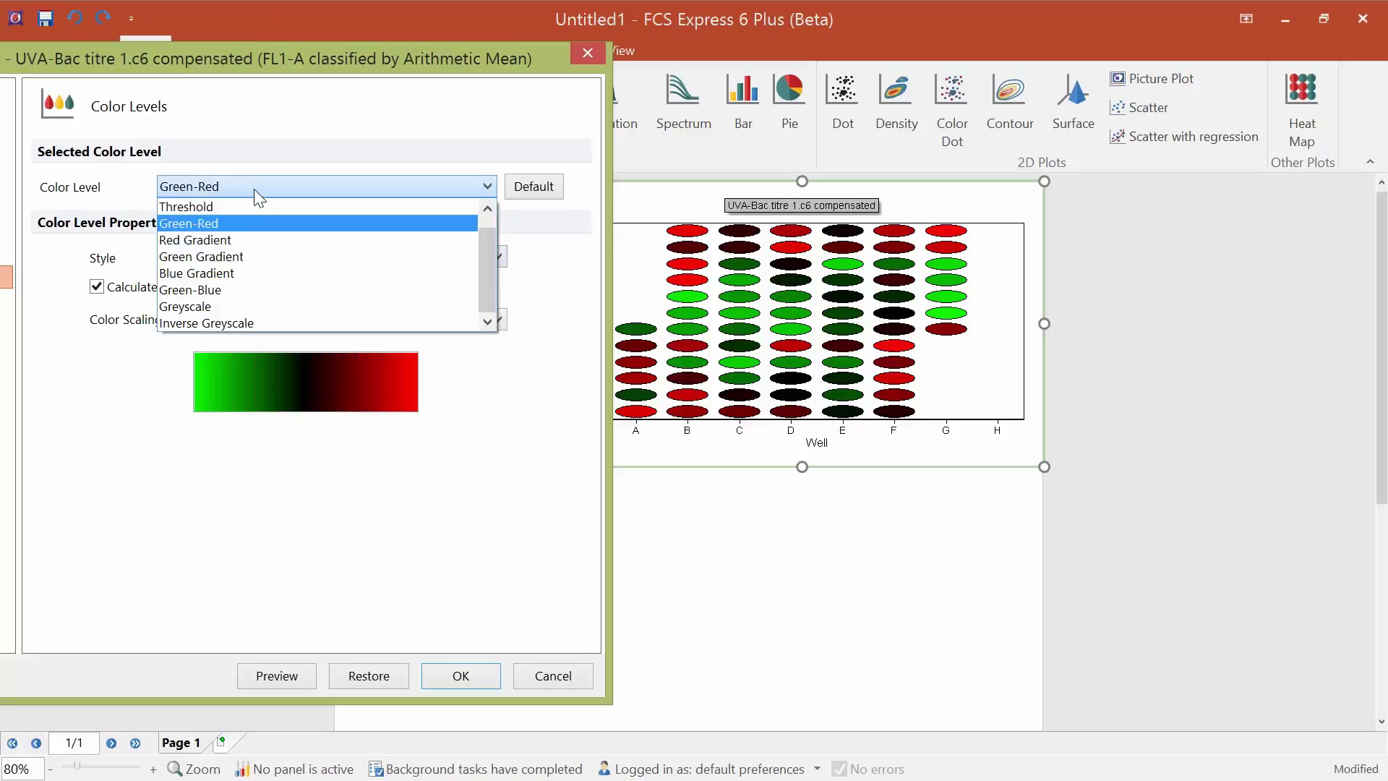
scroll(479, 249, up, 1)
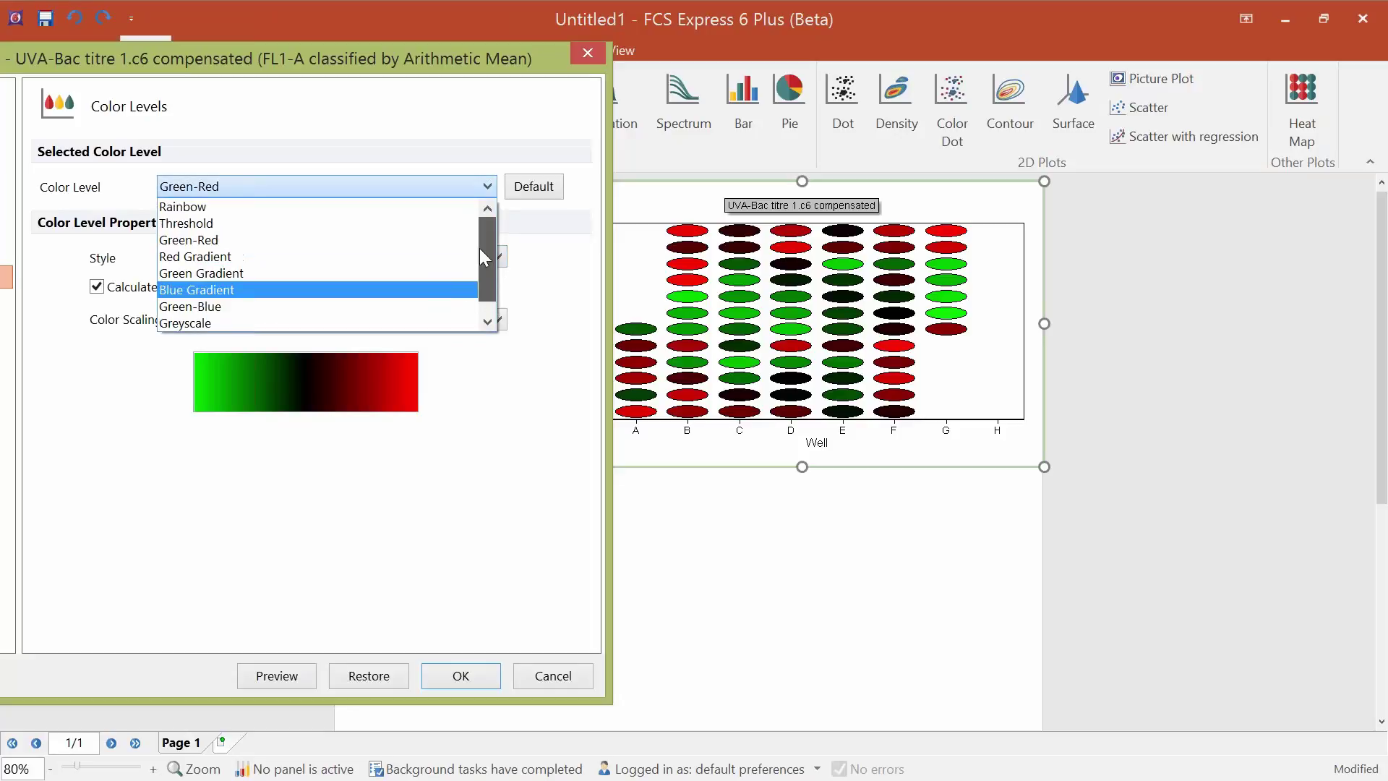
click(220, 253)
click(293, 677)
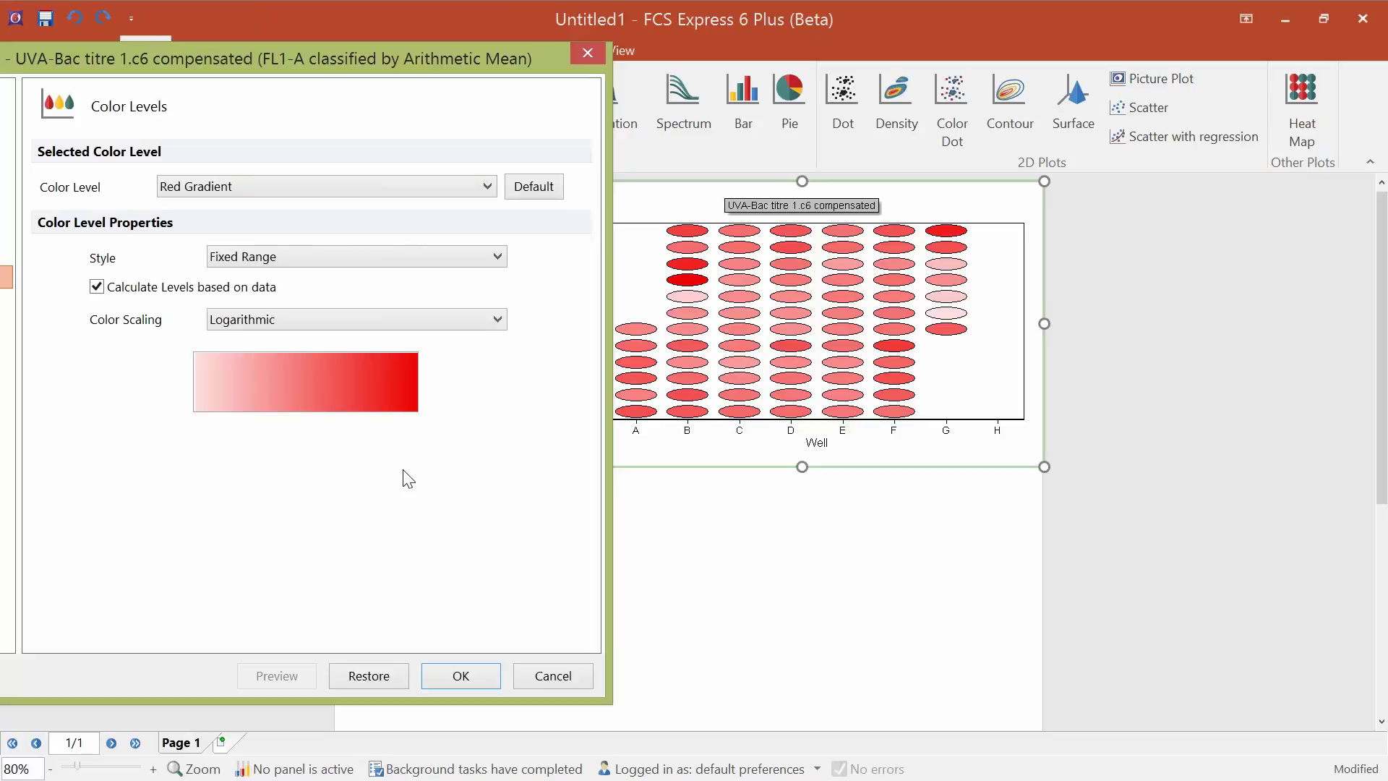
Try the Threshold color level to view its value and color settings, and return to Red Gradient with a preview.
click(246, 183)
click(245, 206)
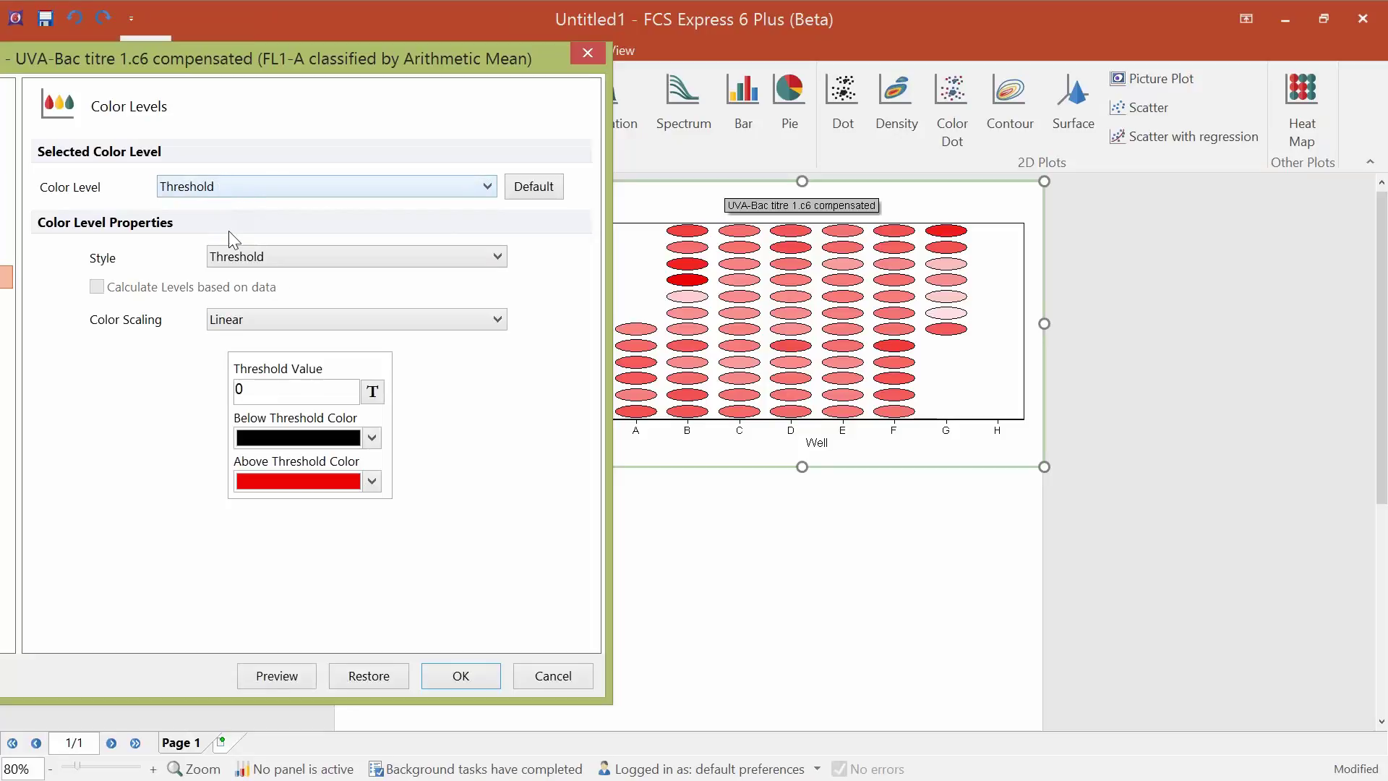
double_click(242, 391)
click(258, 180)
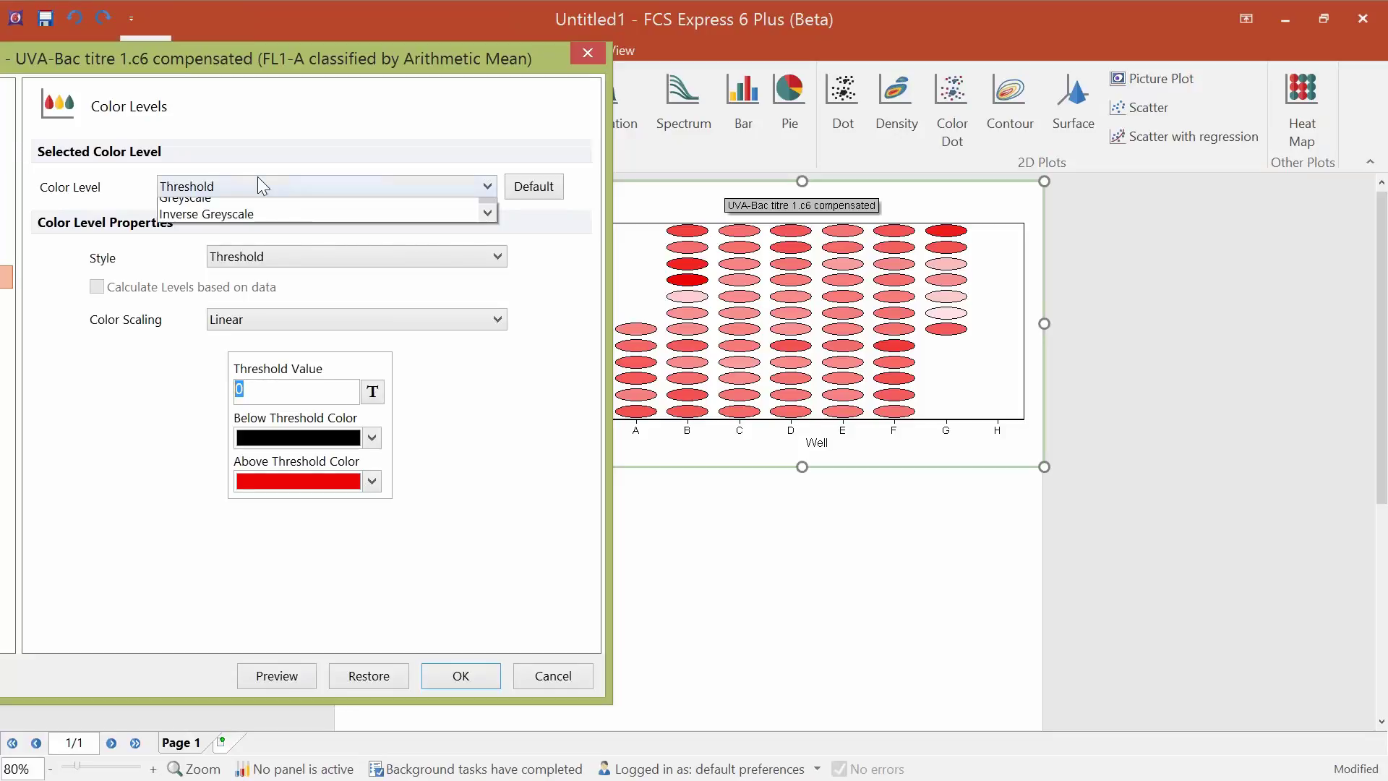
click(214, 235)
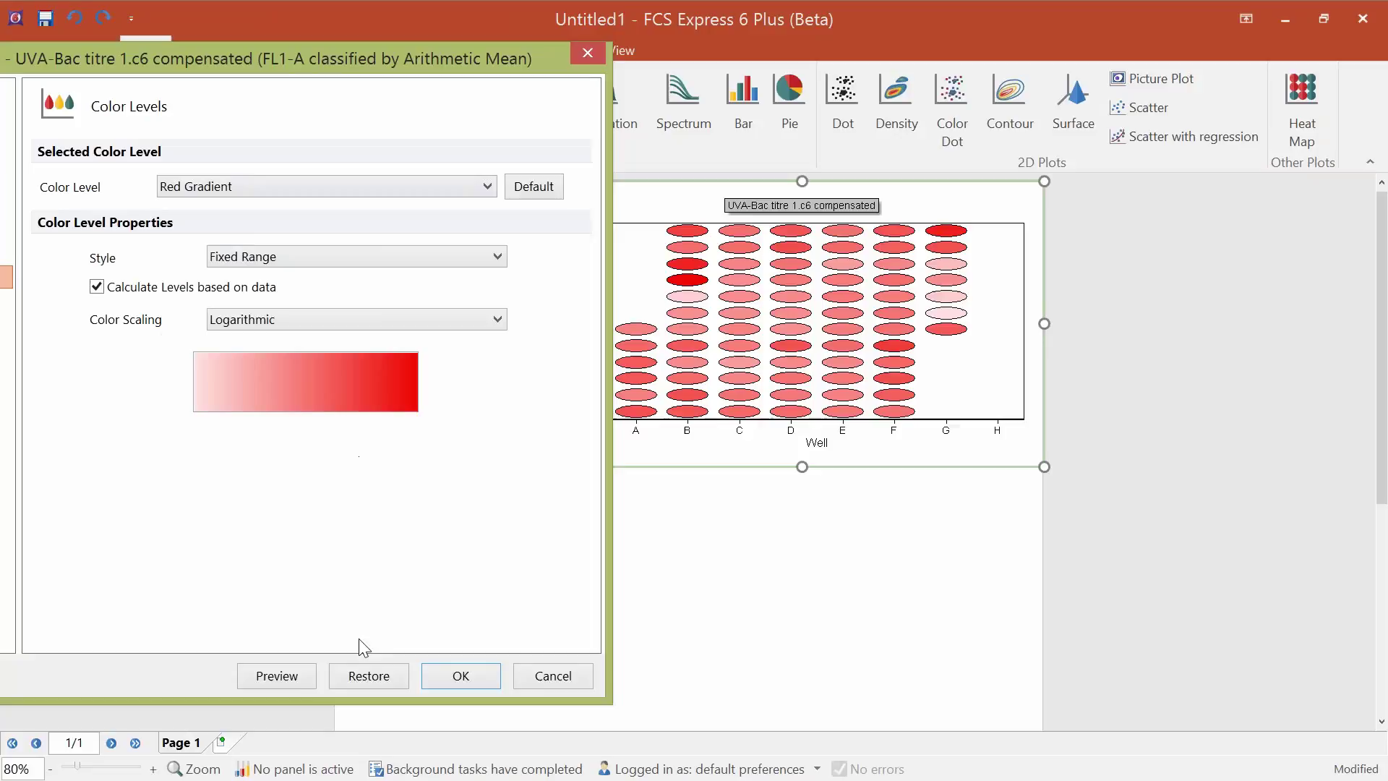
click(295, 678)
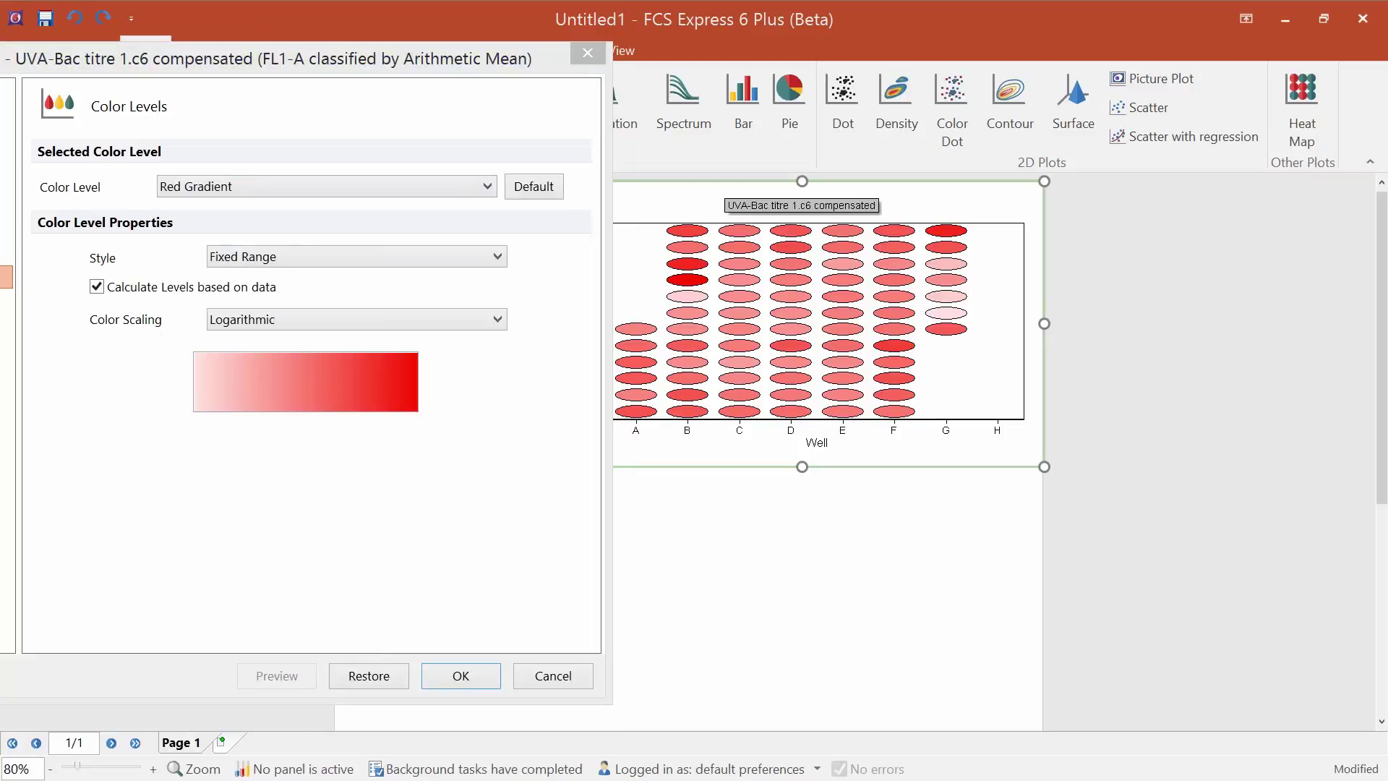
Open the heat map's Overlays options, set the statistic parameter to FL2-A and preview it on the plot.
drag(195, 50, 495, 33)
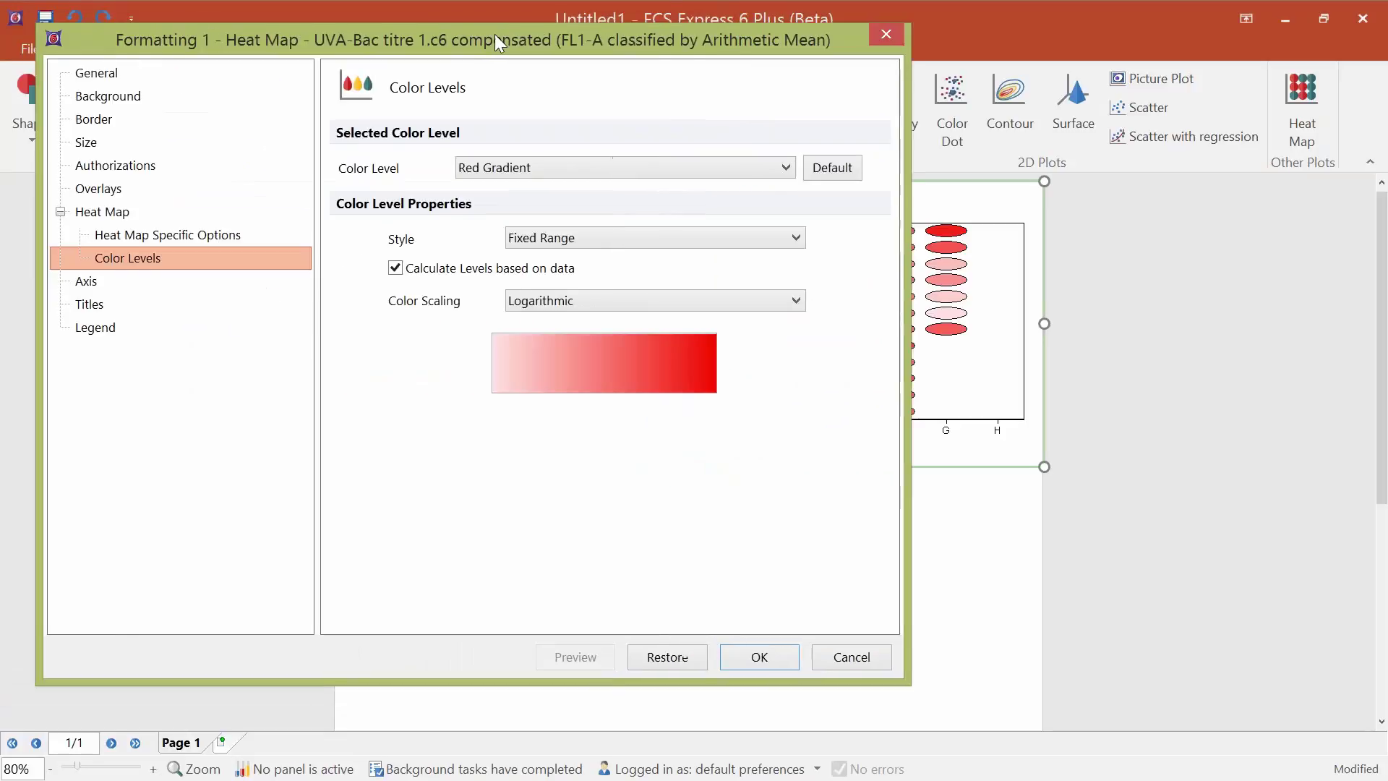
click(122, 186)
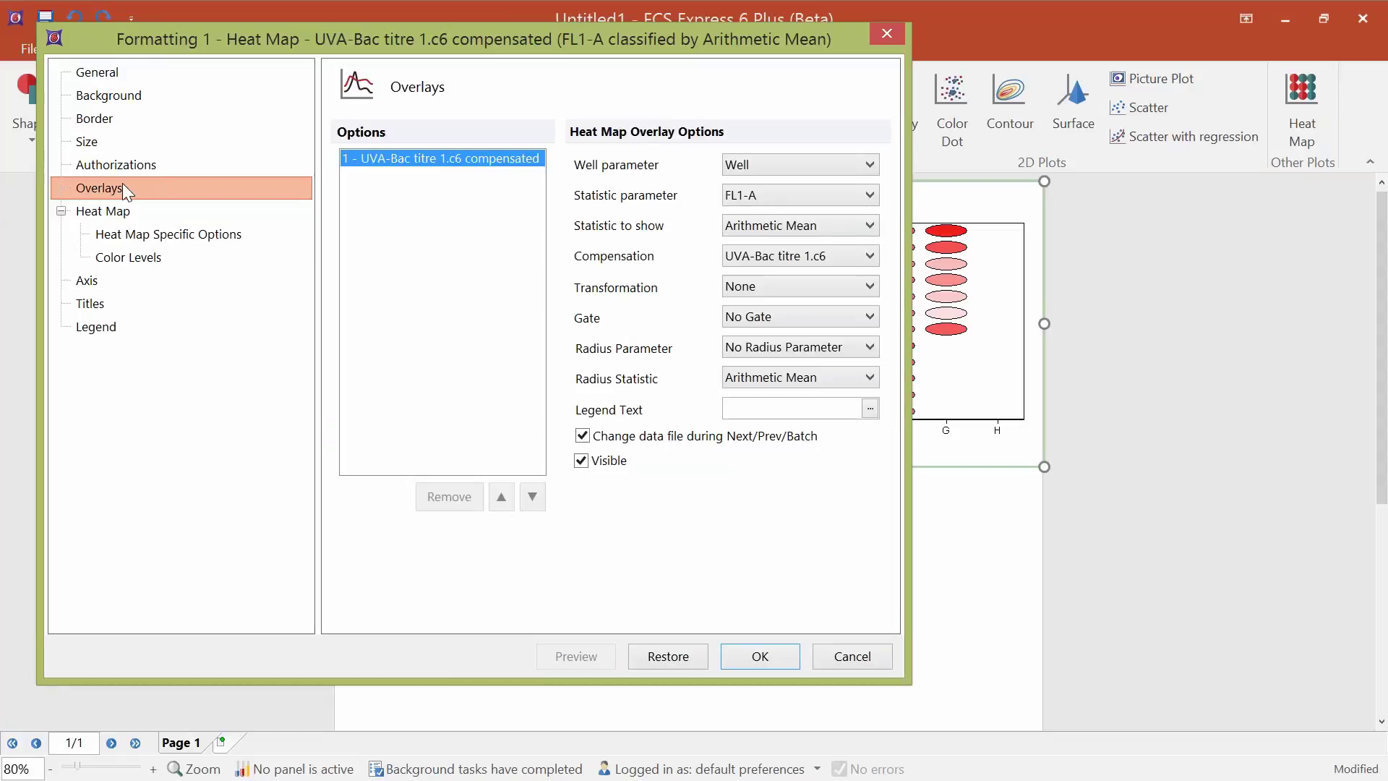
drag(684, 42, 362, 41)
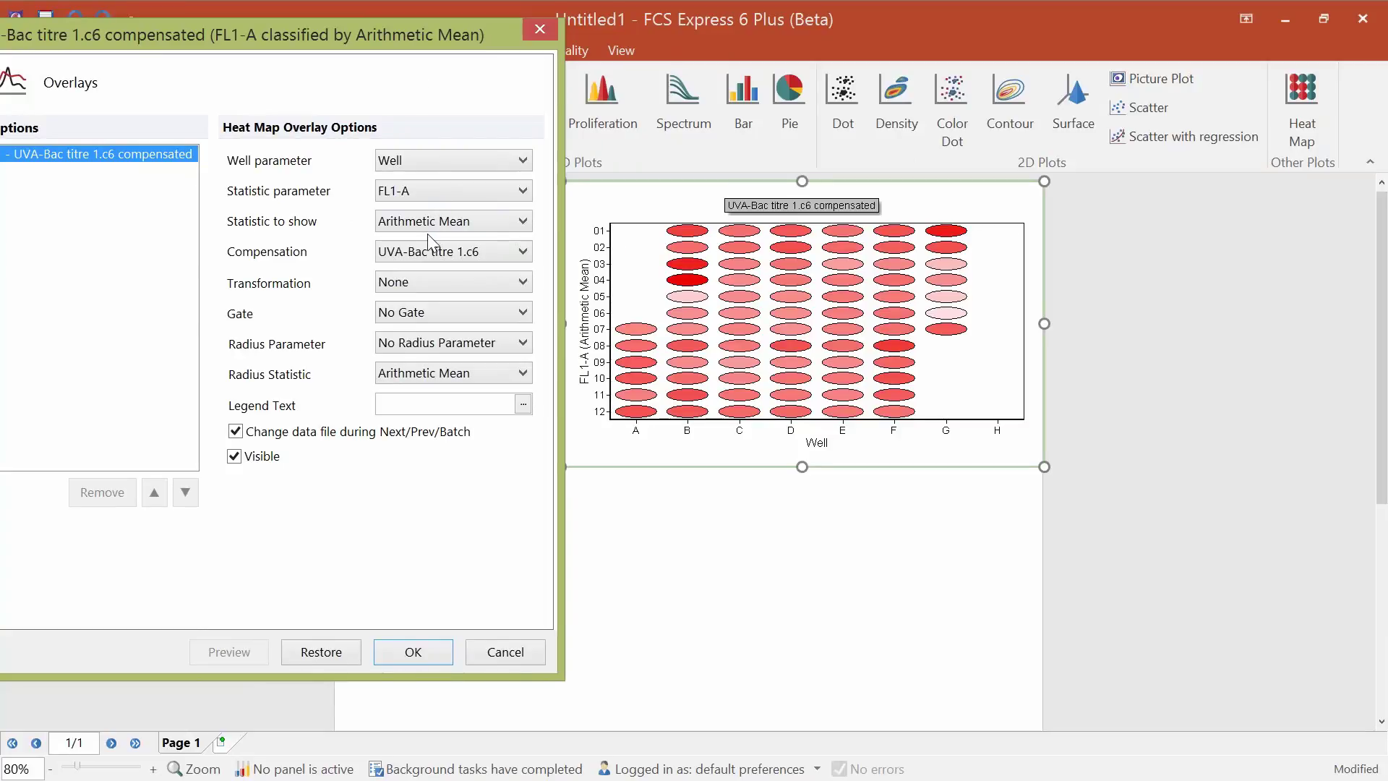
click(447, 189)
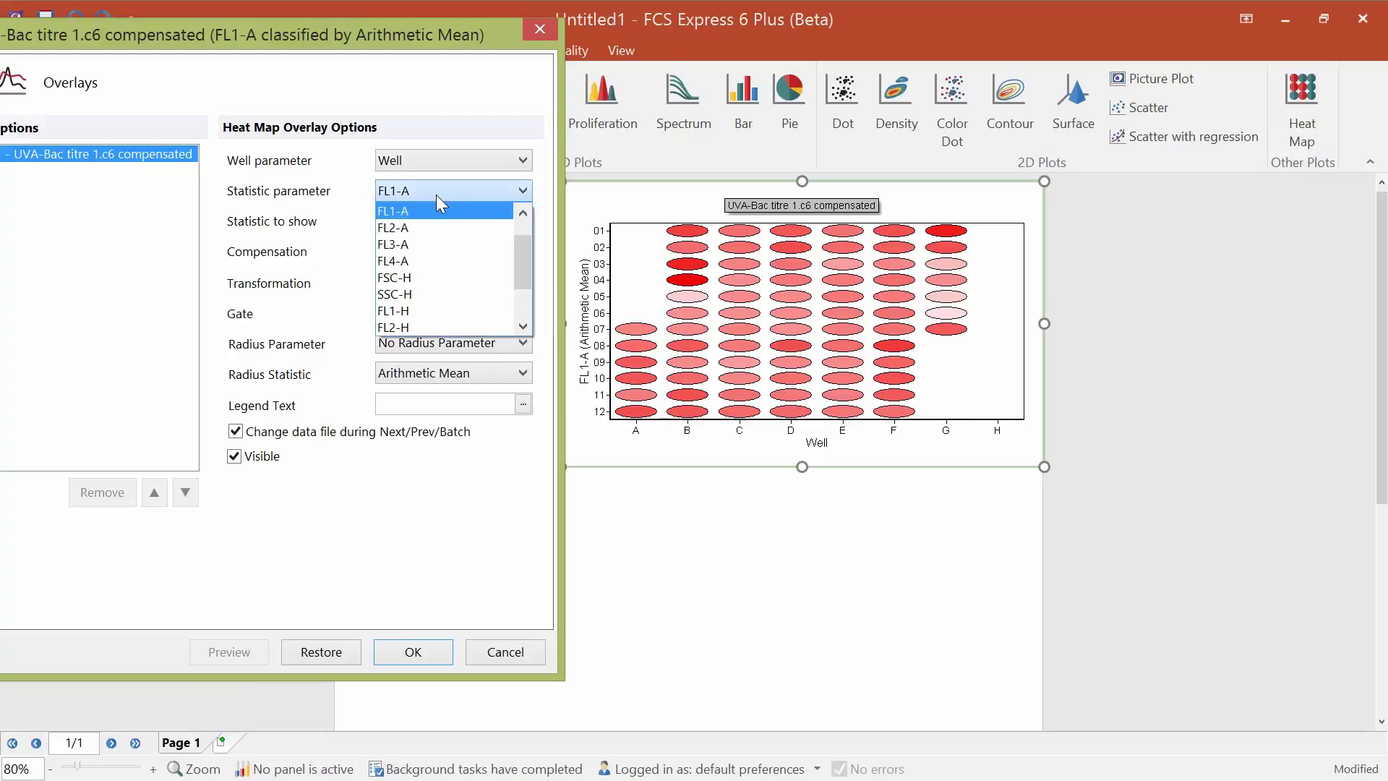
click(416, 228)
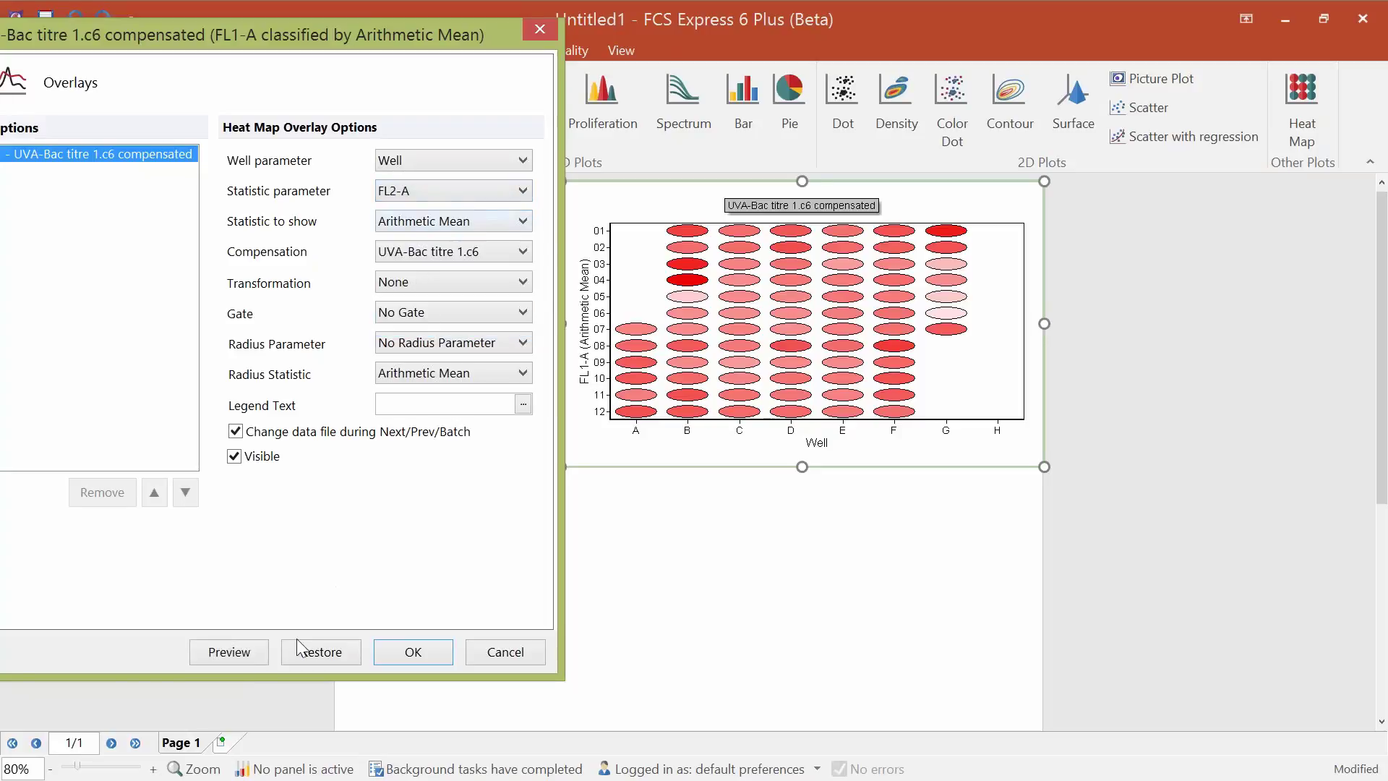
click(231, 654)
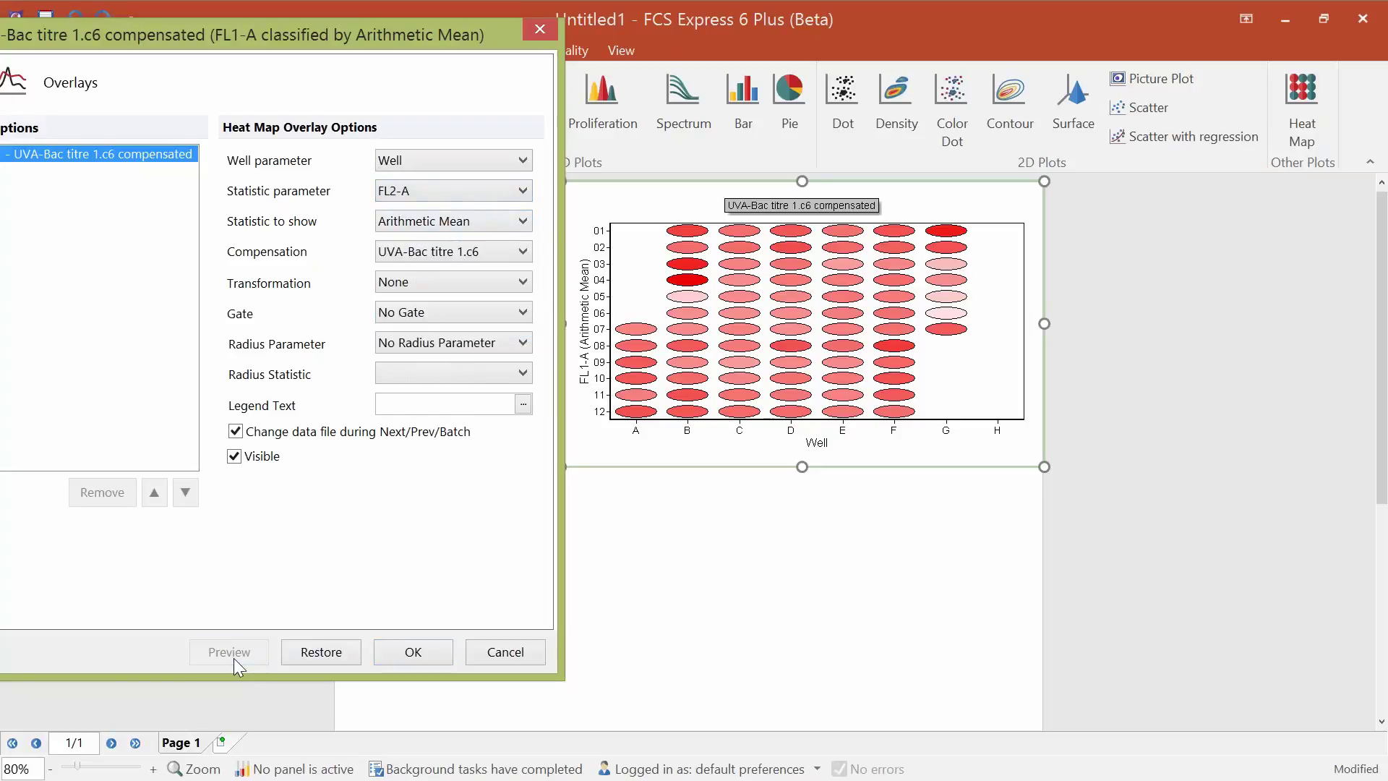
Set the overlay's statistic parameter back to FL1-A and preview it on the plot.
click(445, 189)
click(525, 215)
click(525, 216)
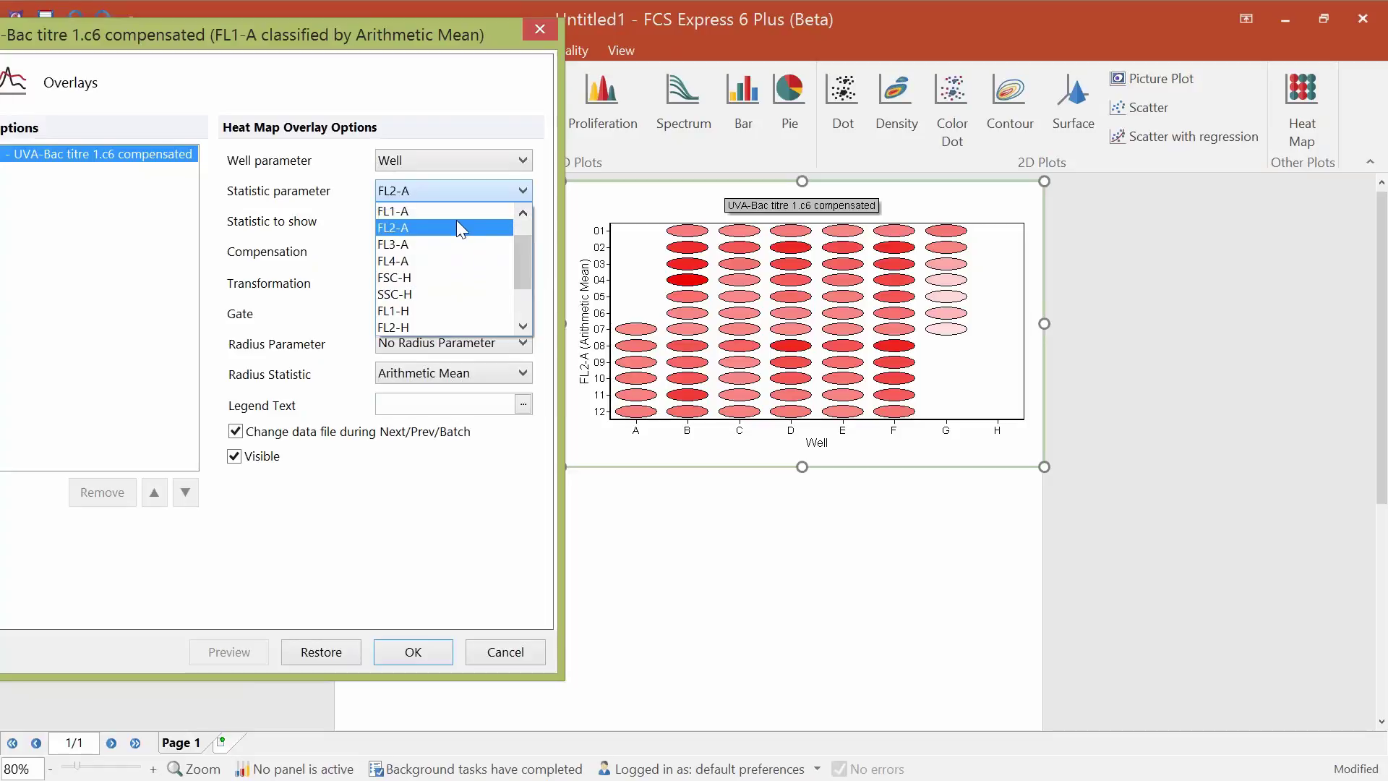
click(453, 212)
click(258, 653)
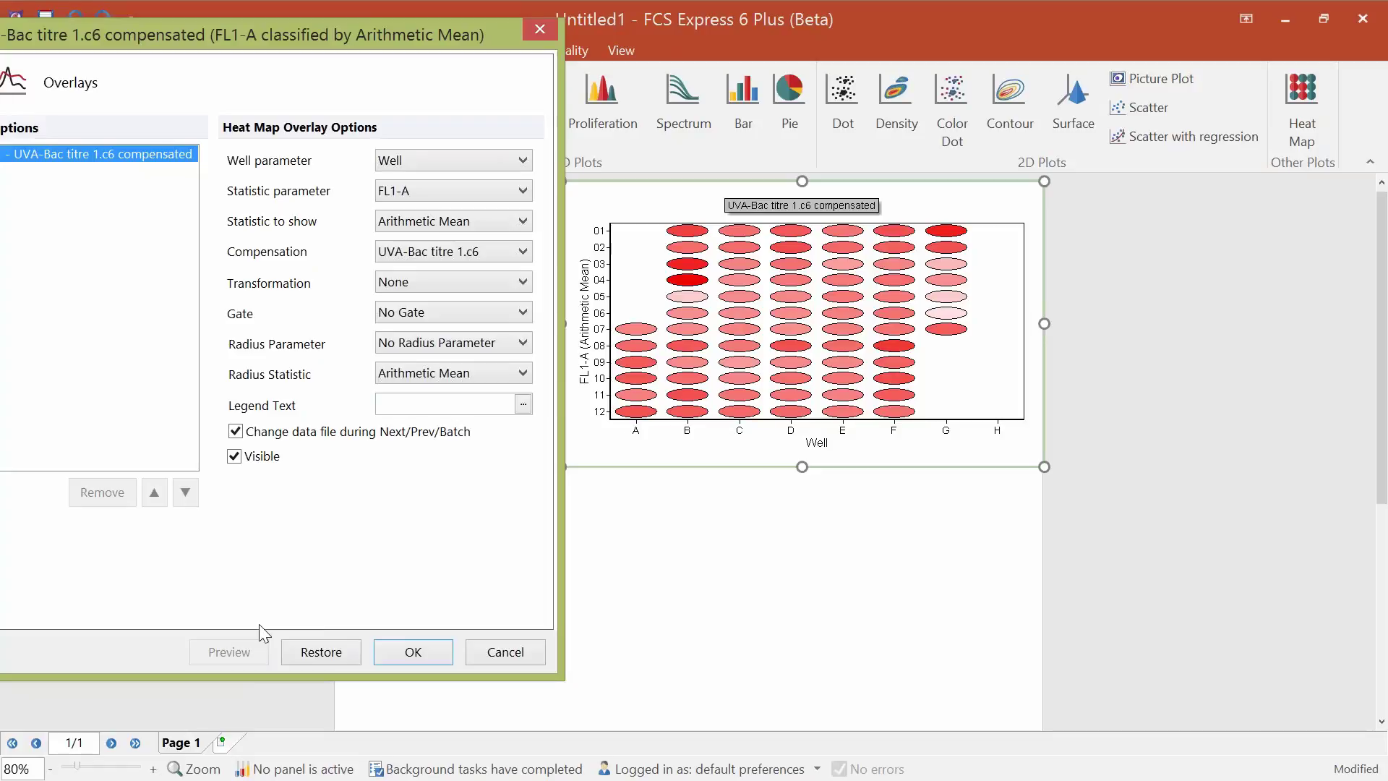
Set the overlay's statistic to show to # of Events, preview it, and apply the heat map formatting.
click(521, 222)
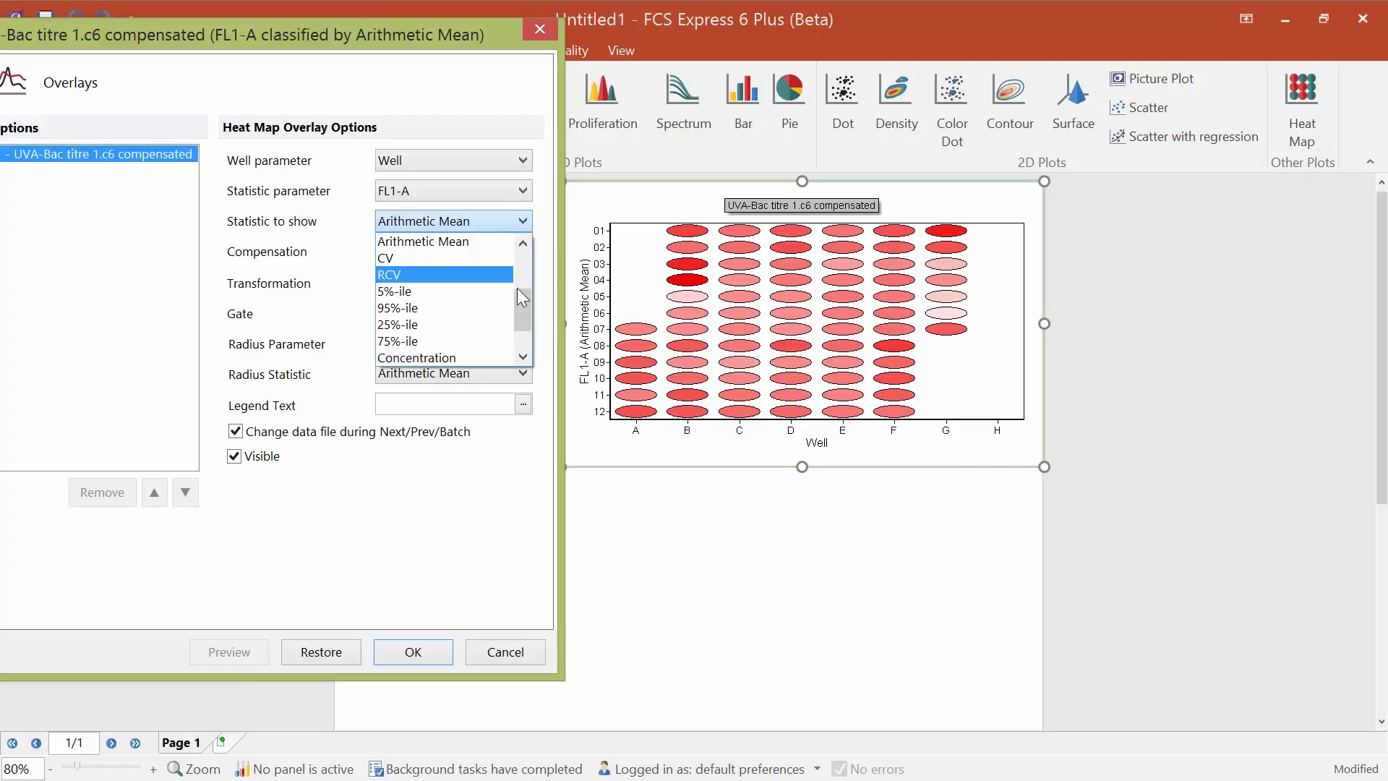
drag(523, 305, 522, 261)
click(434, 276)
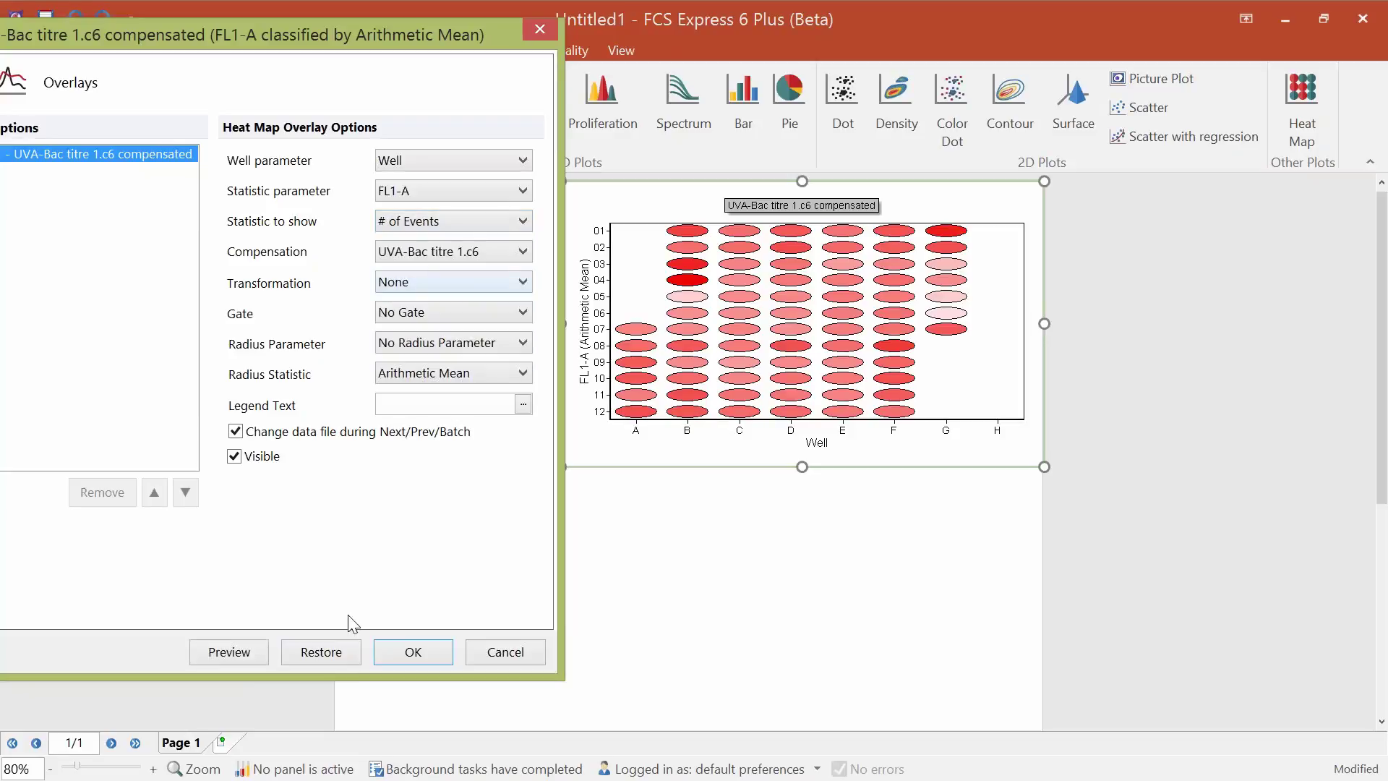
click(253, 647)
click(469, 221)
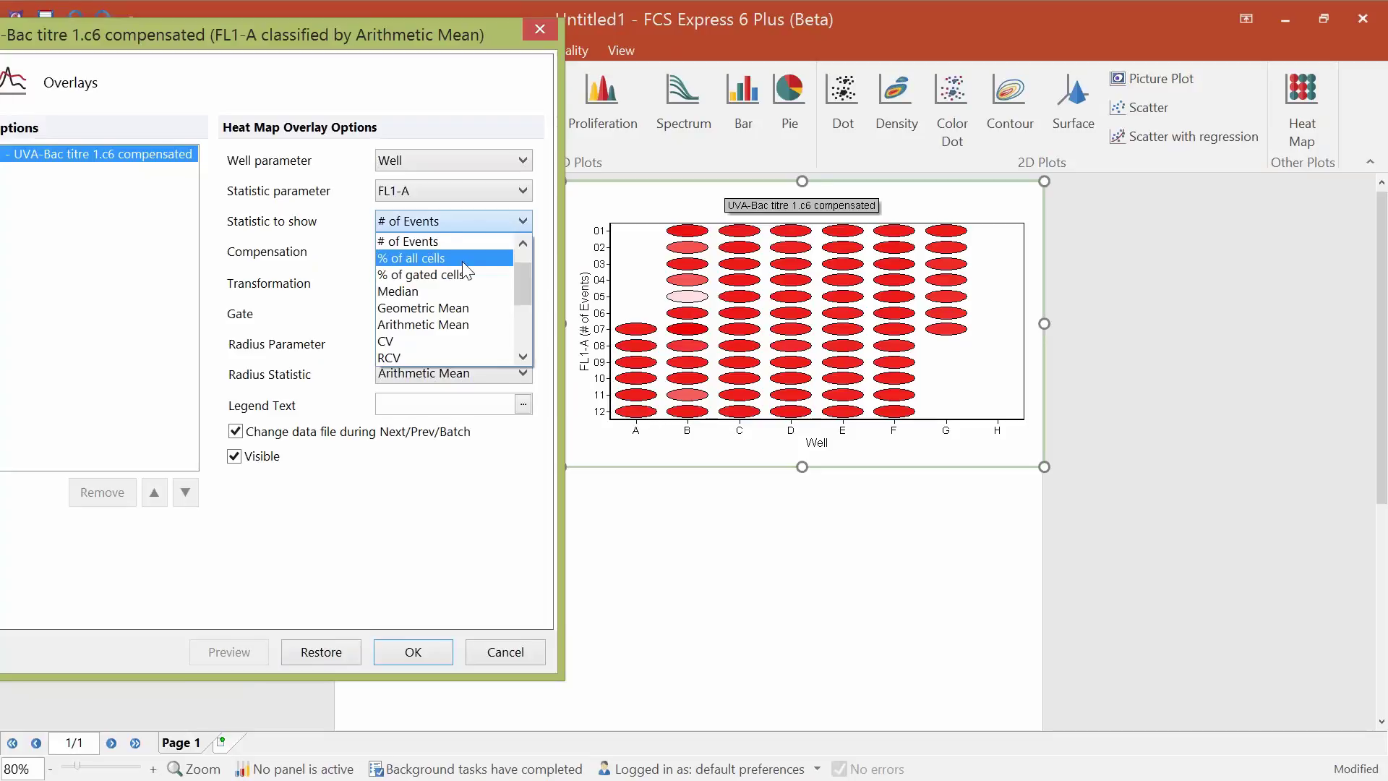
click(421, 653)
click(422, 653)
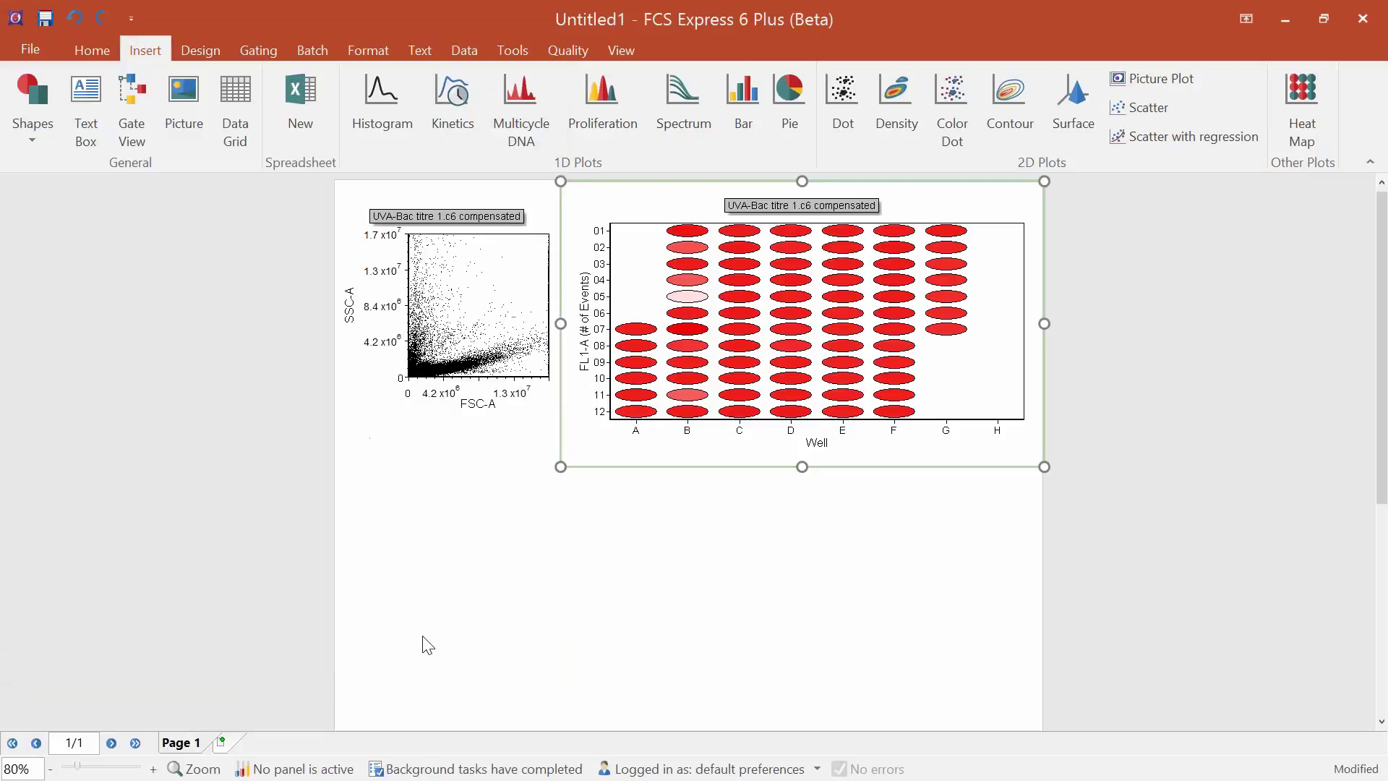
Draw a rectangular gate around the main population on the FSC-A vs. SSC-A dot plot and select the heat map.
click(254, 49)
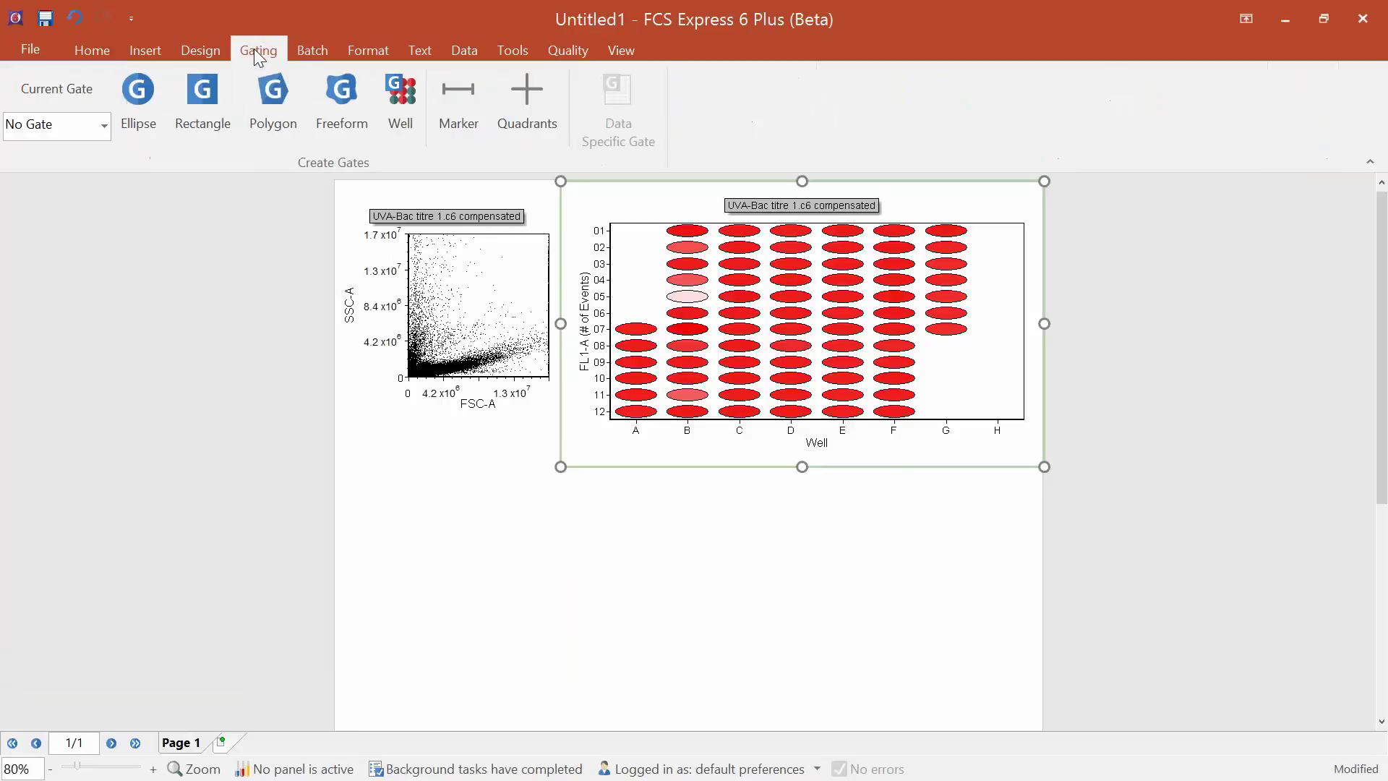
click(206, 94)
drag(490, 355, 425, 377)
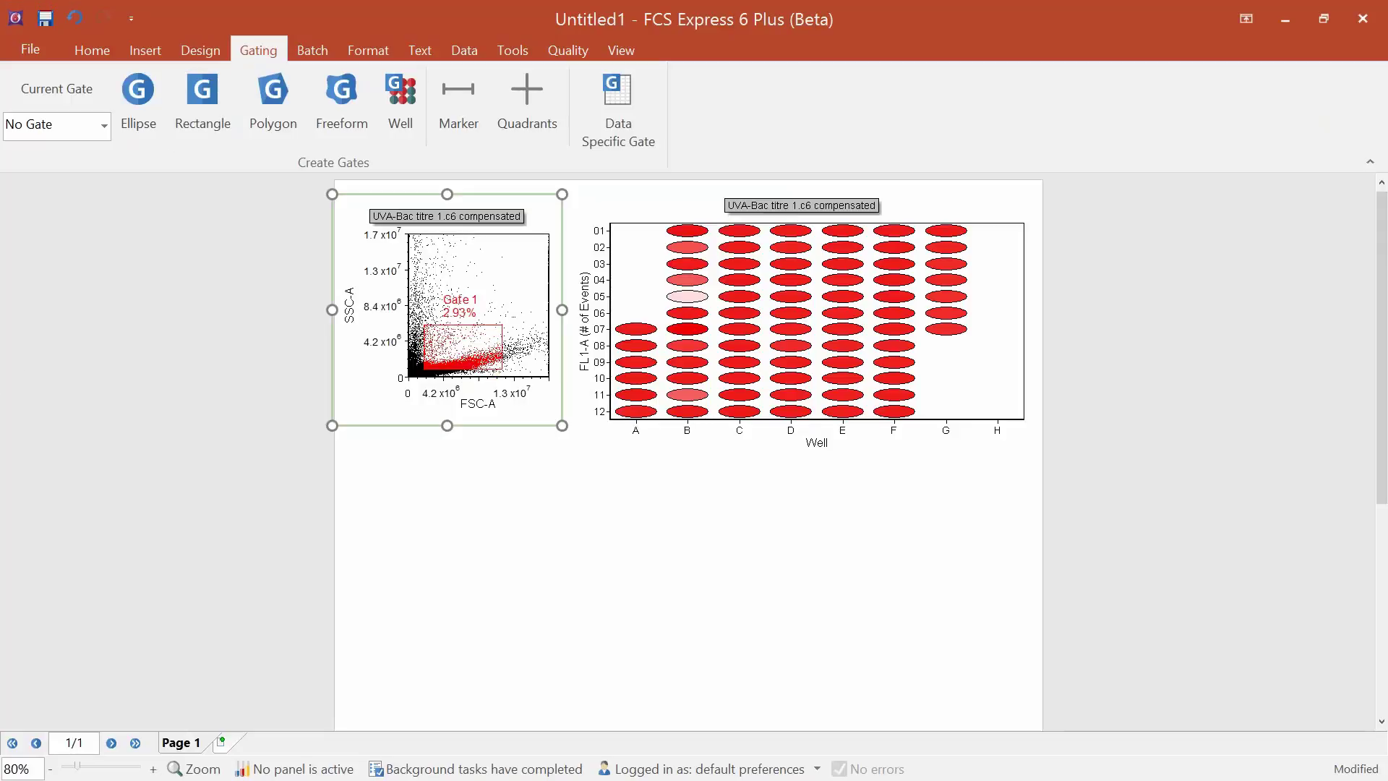
click(668, 300)
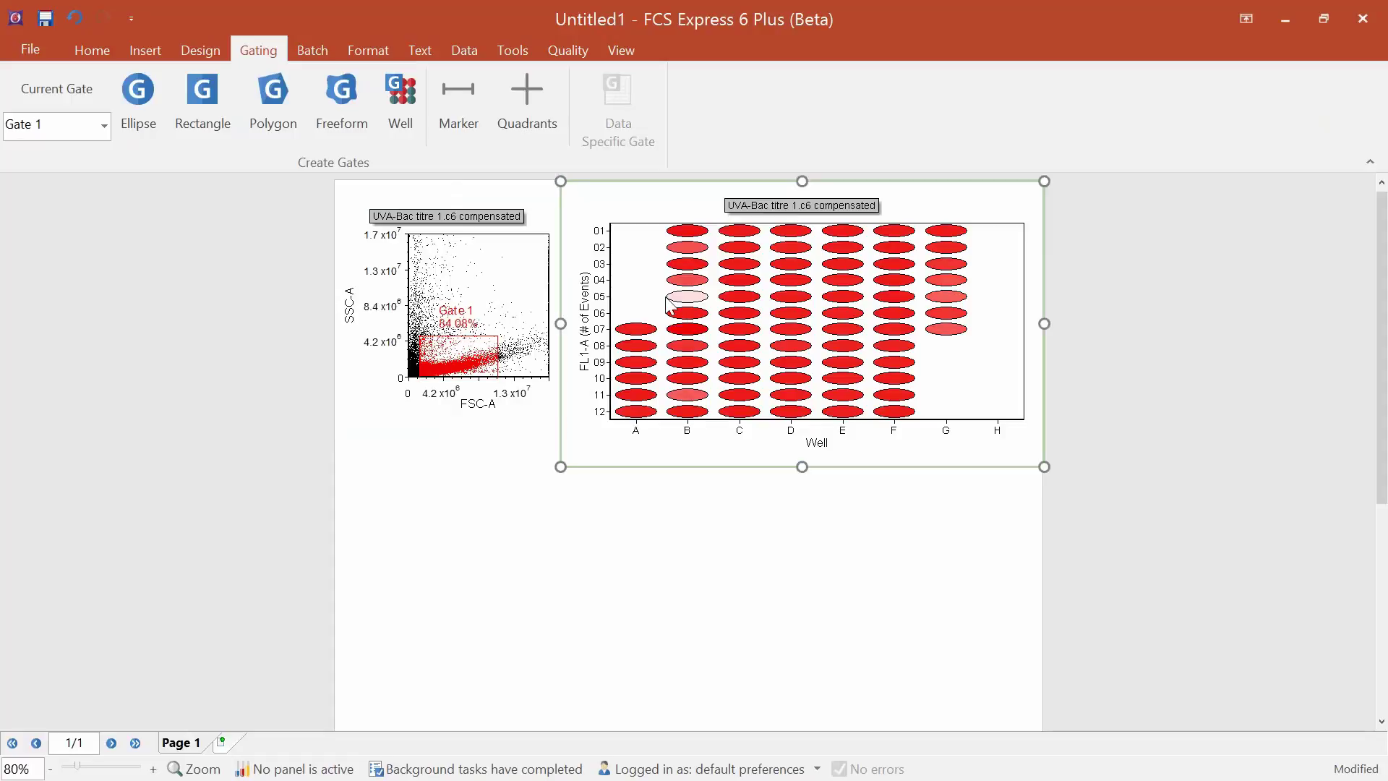
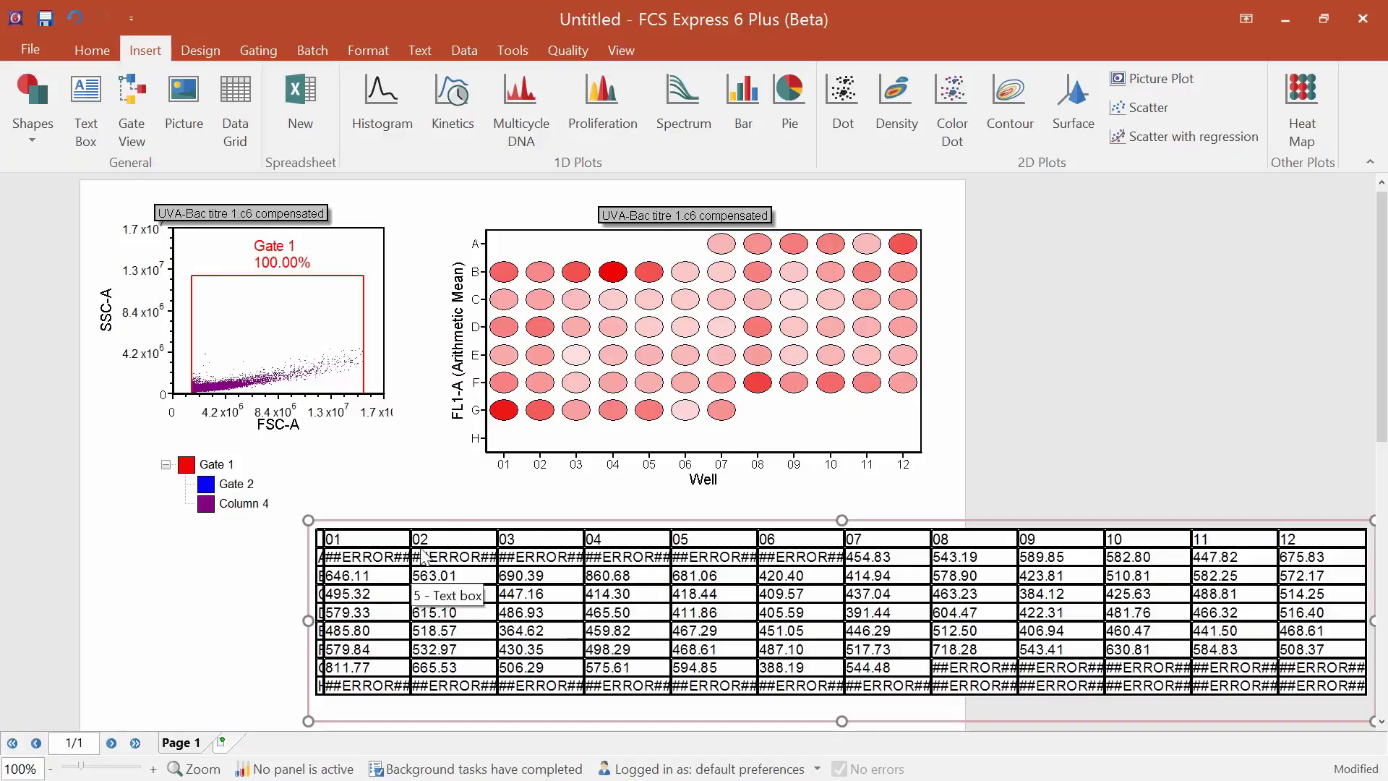
double_click(872, 555)
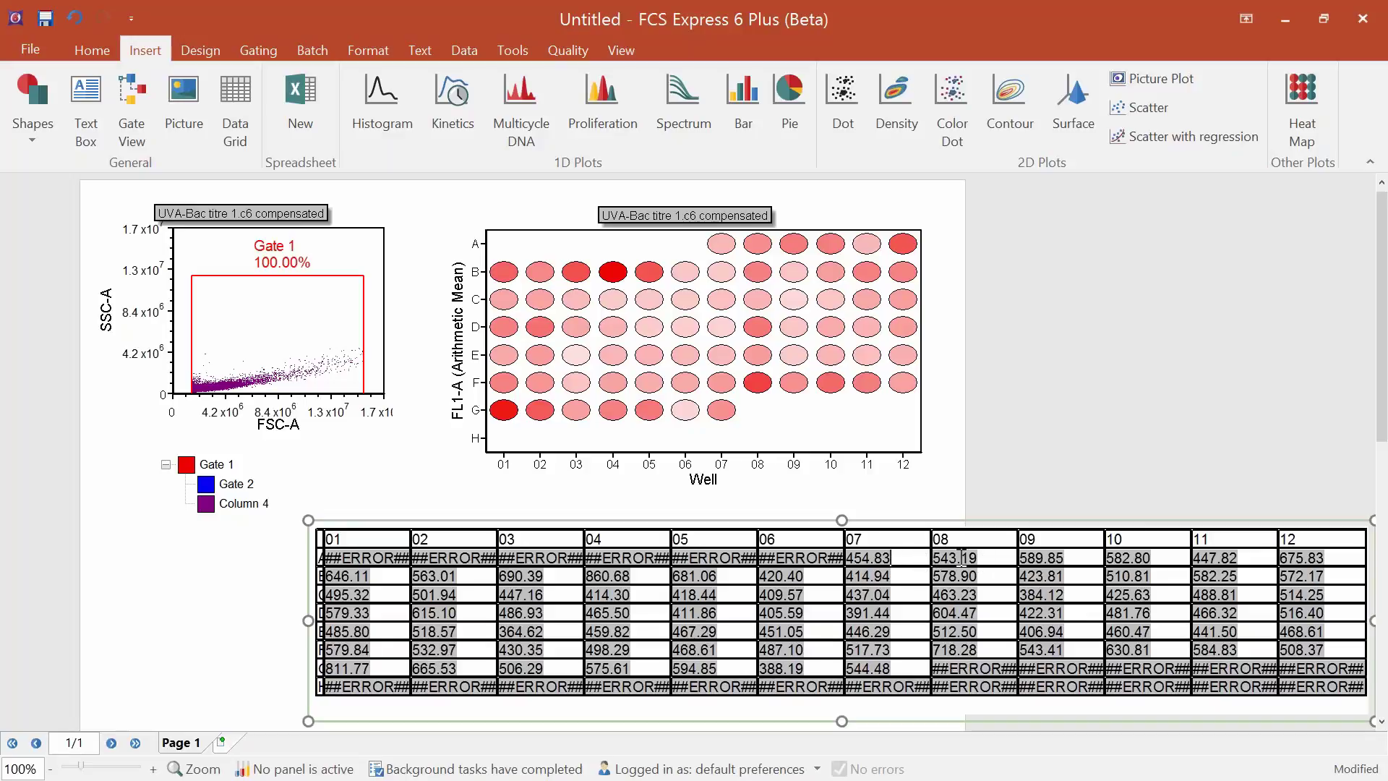
click(294, 342)
click(268, 351)
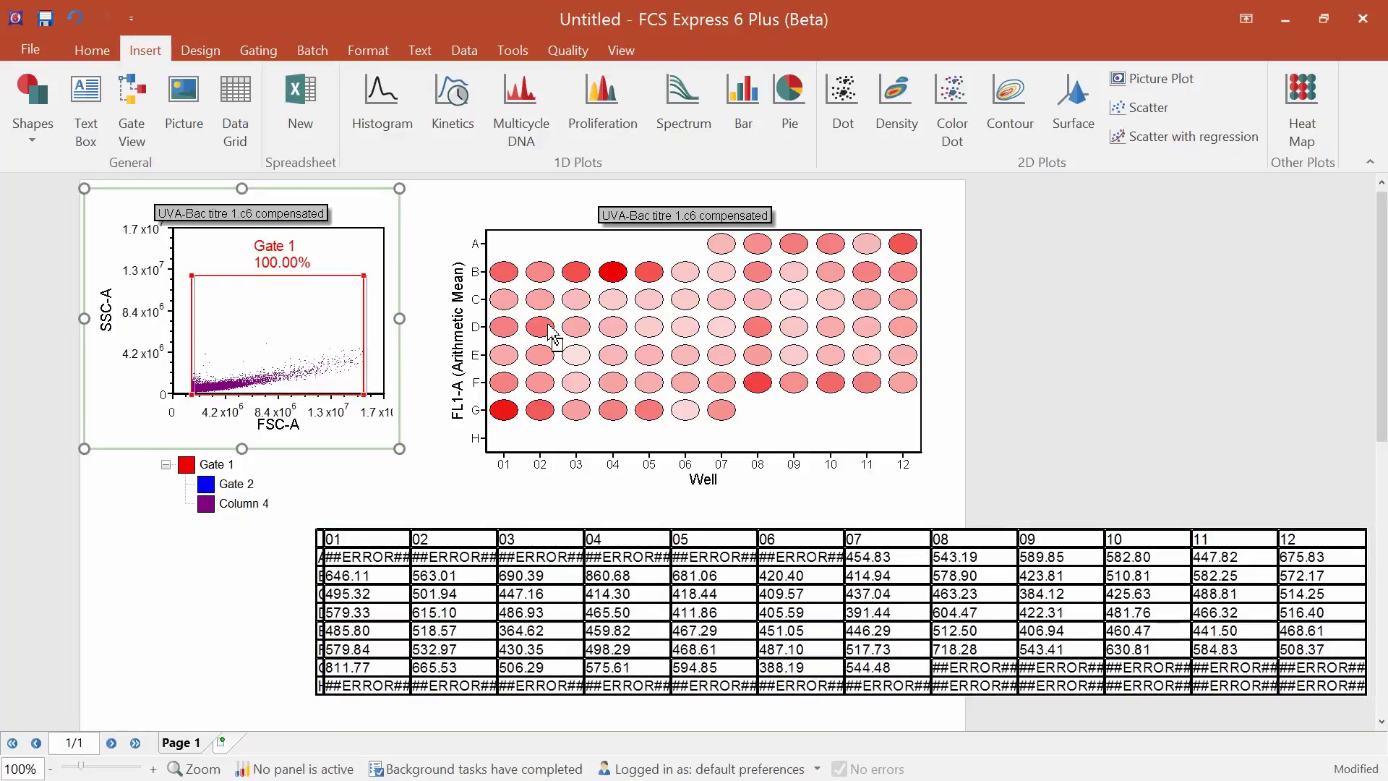
drag(551, 334, 571, 340)
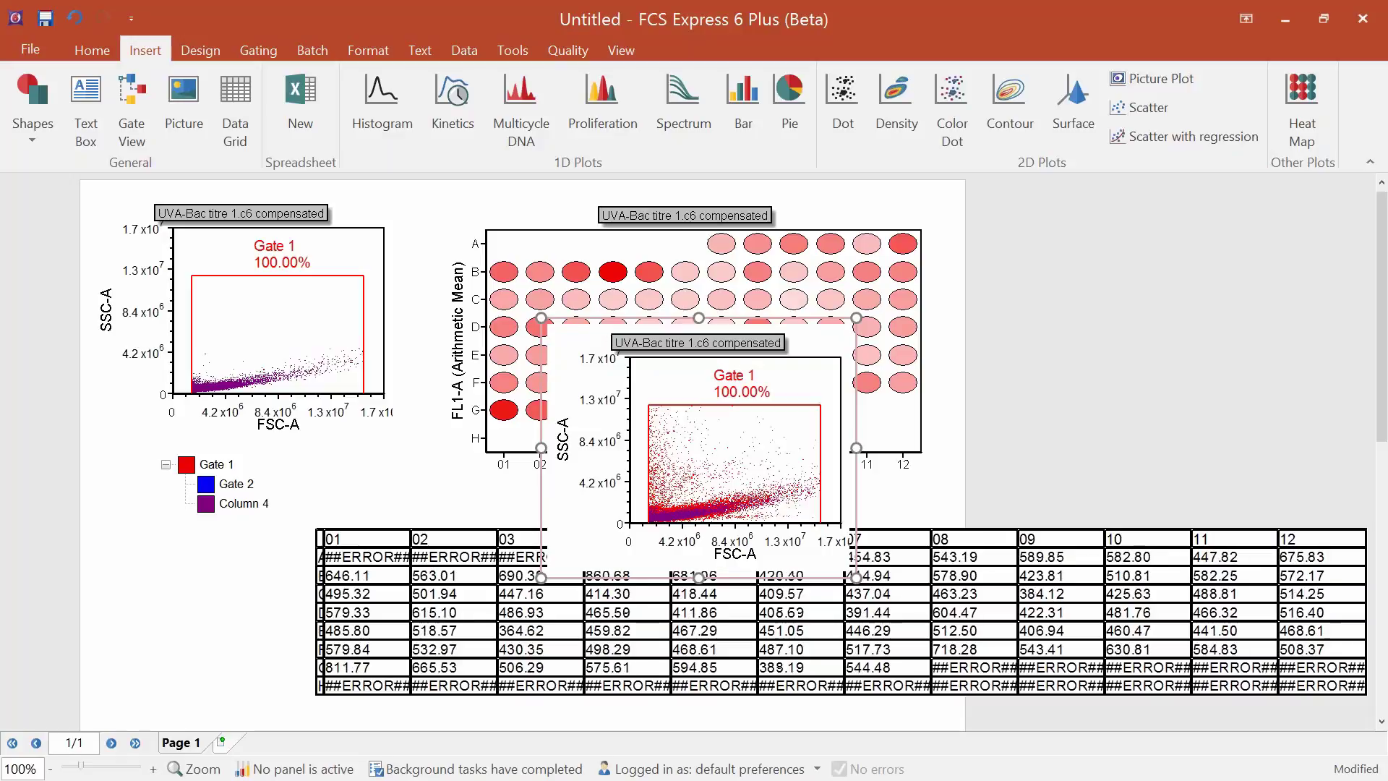
key(Delete)
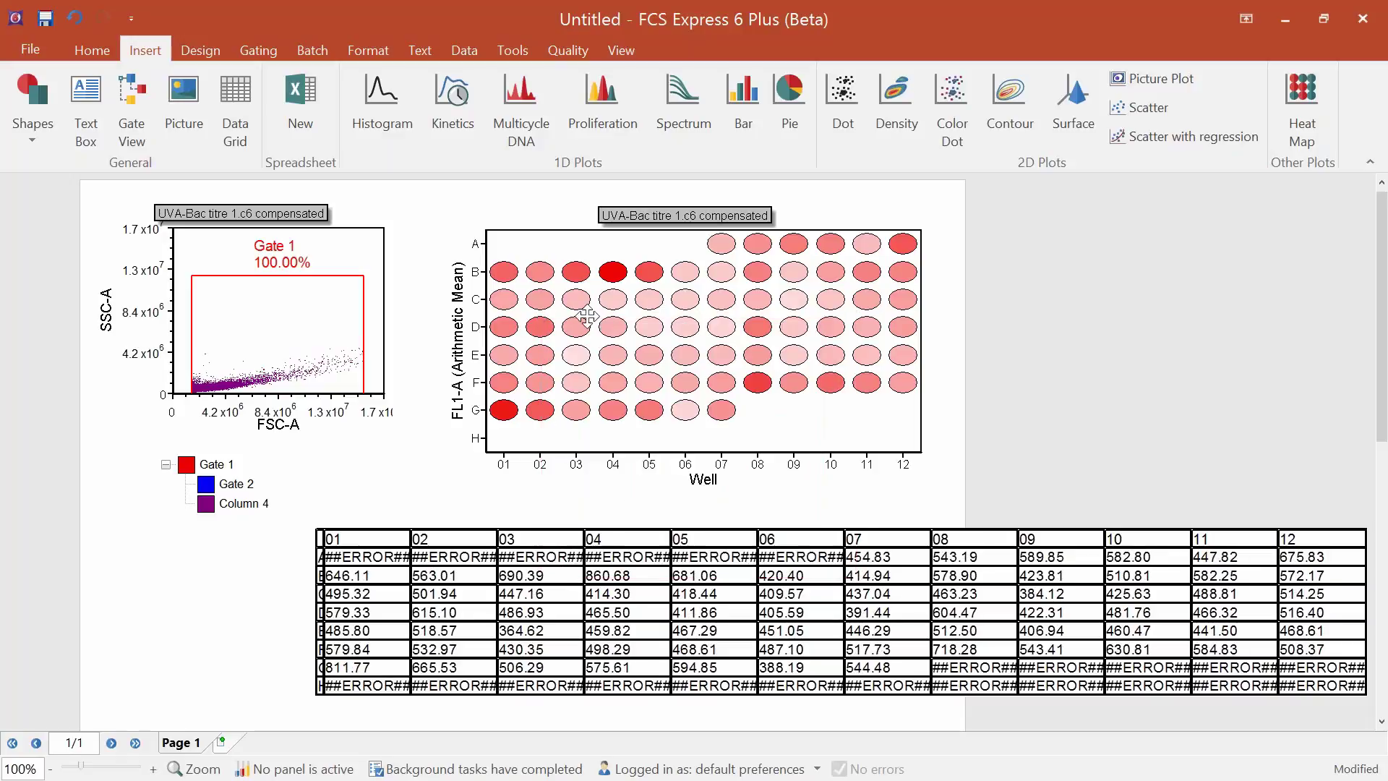
Shift Gate 1 up on the dot plot, choose to continue attempting immediate updates, and move the gate back down.
click(290, 340)
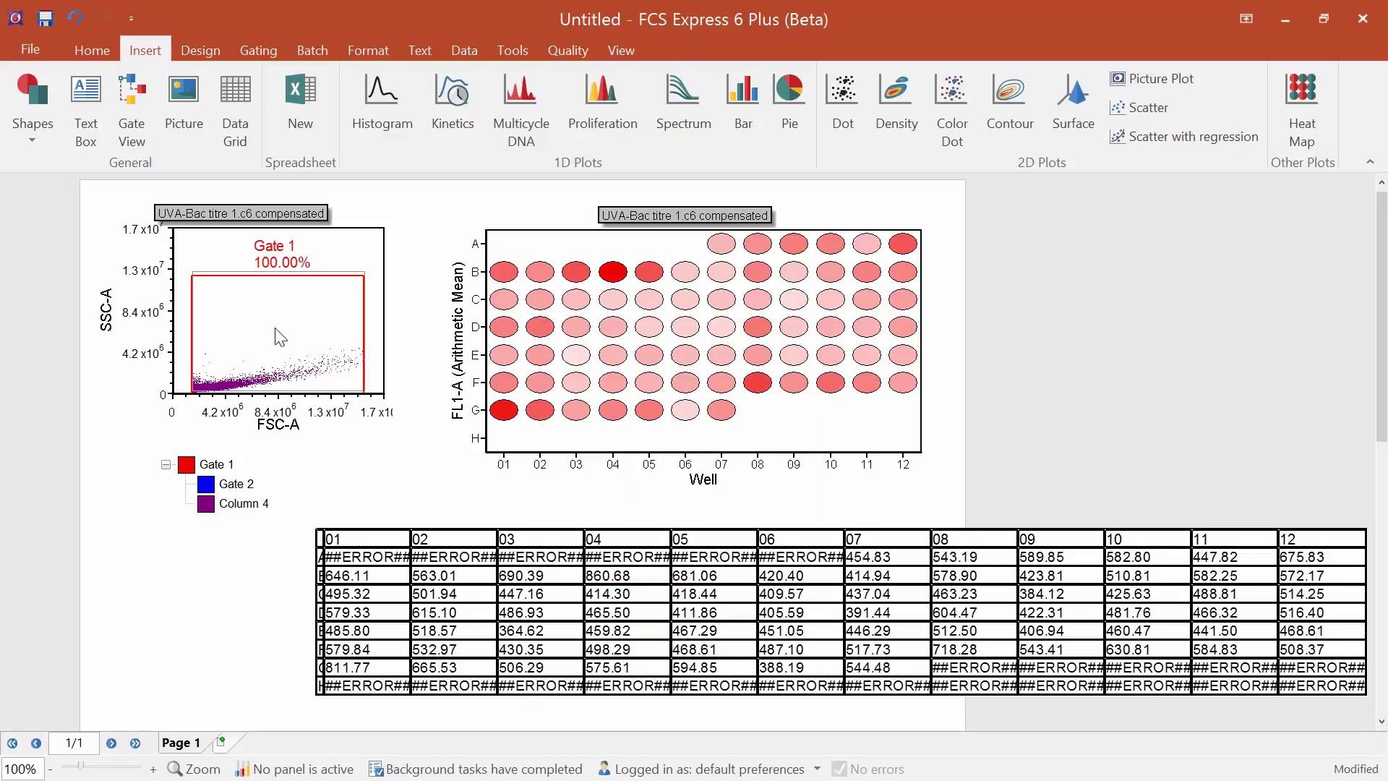
drag(290, 337, 290, 331)
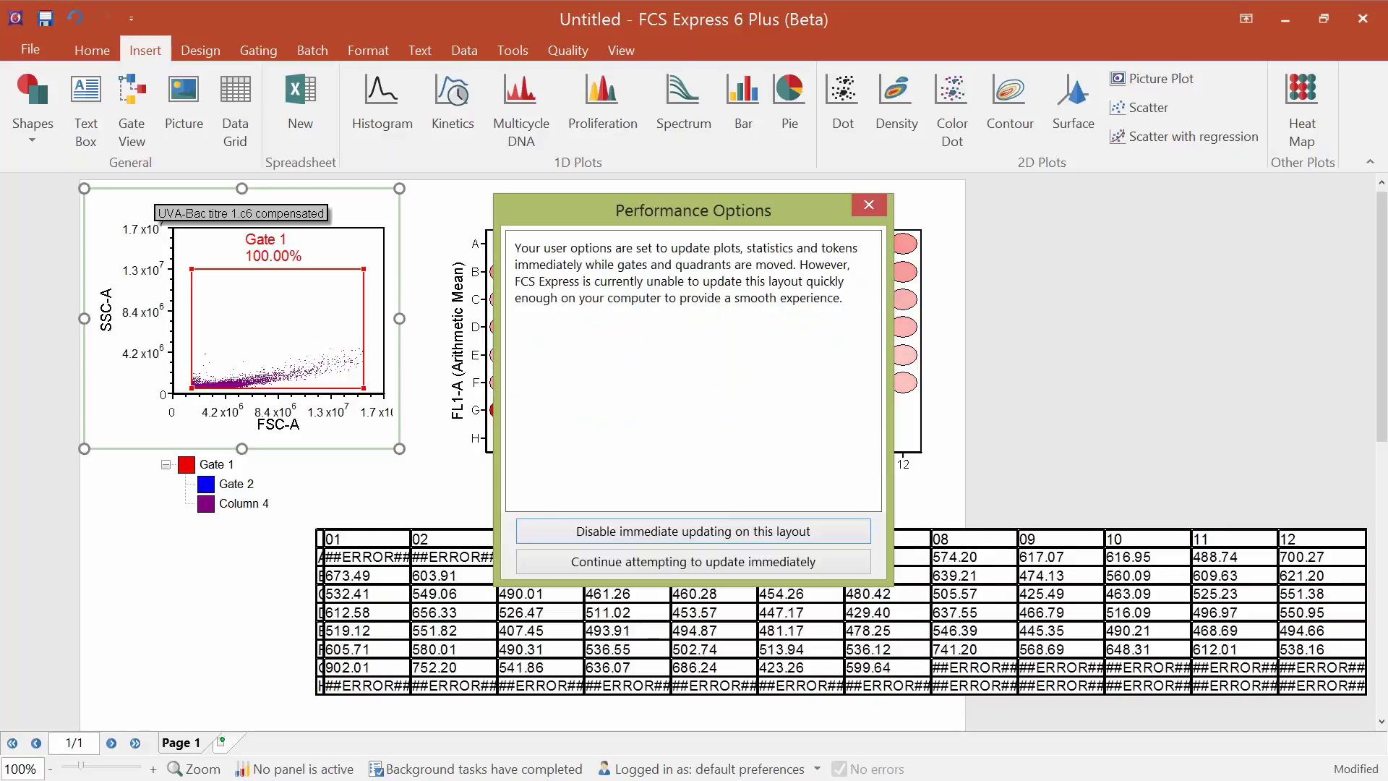
click(615, 560)
click(427, 470)
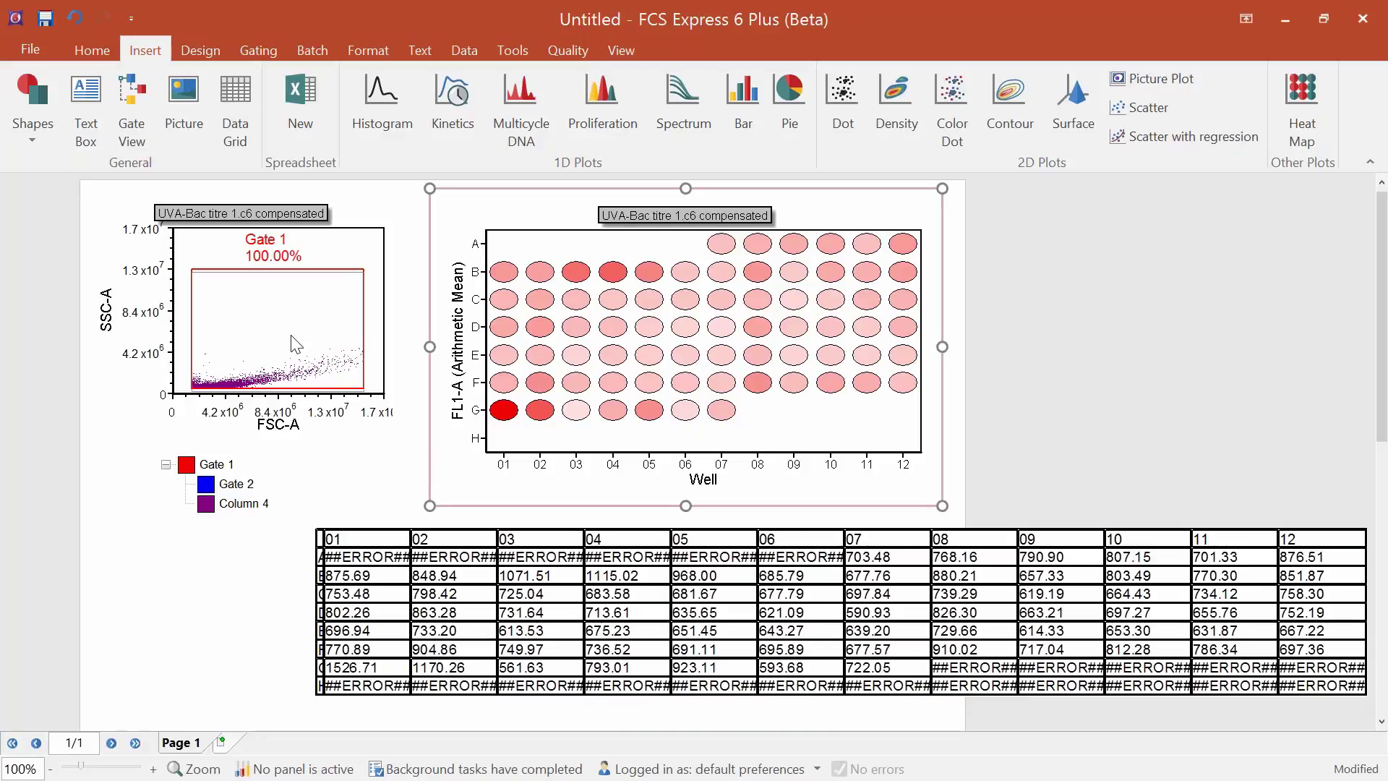
drag(295, 345, 295, 347)
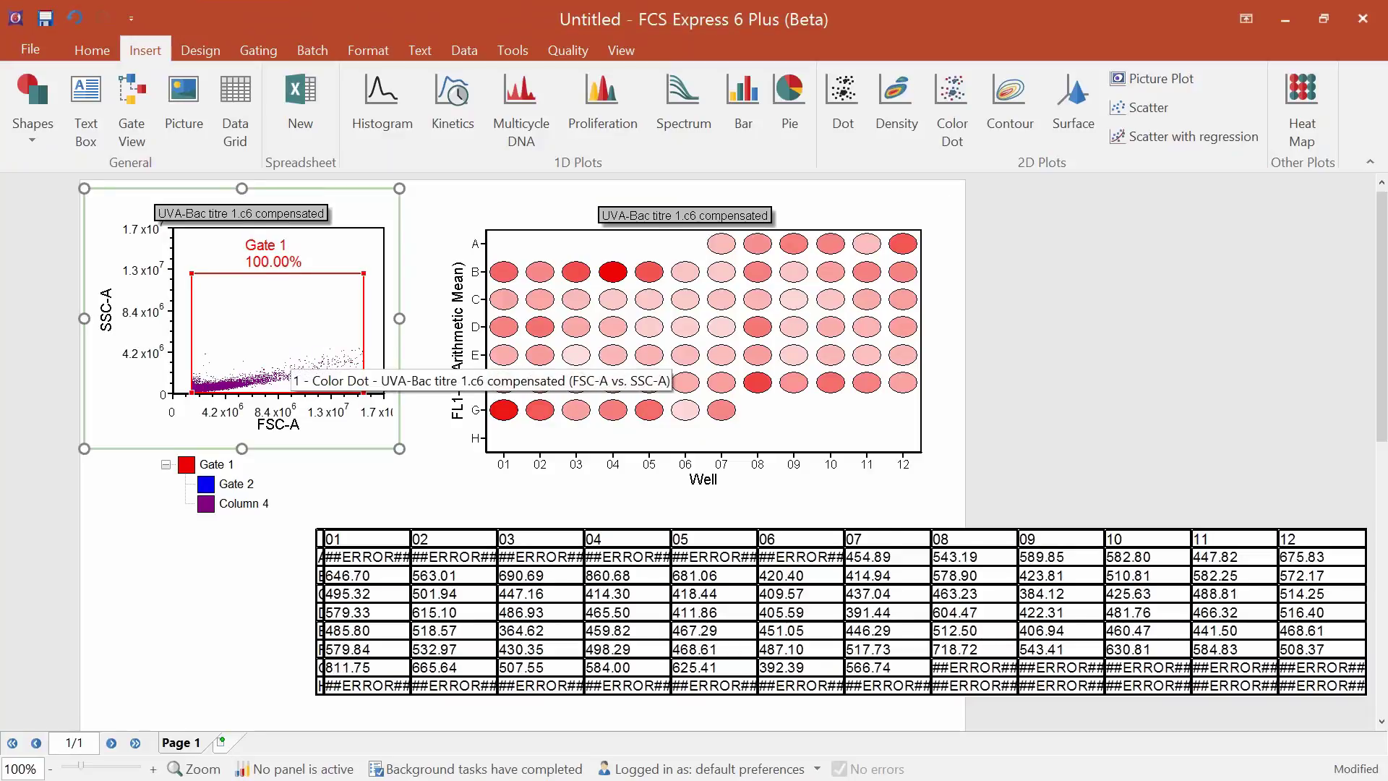
Move the grid-layout statistics table beyond the page's right edge and draw a new text box below the heat map.
click(463, 575)
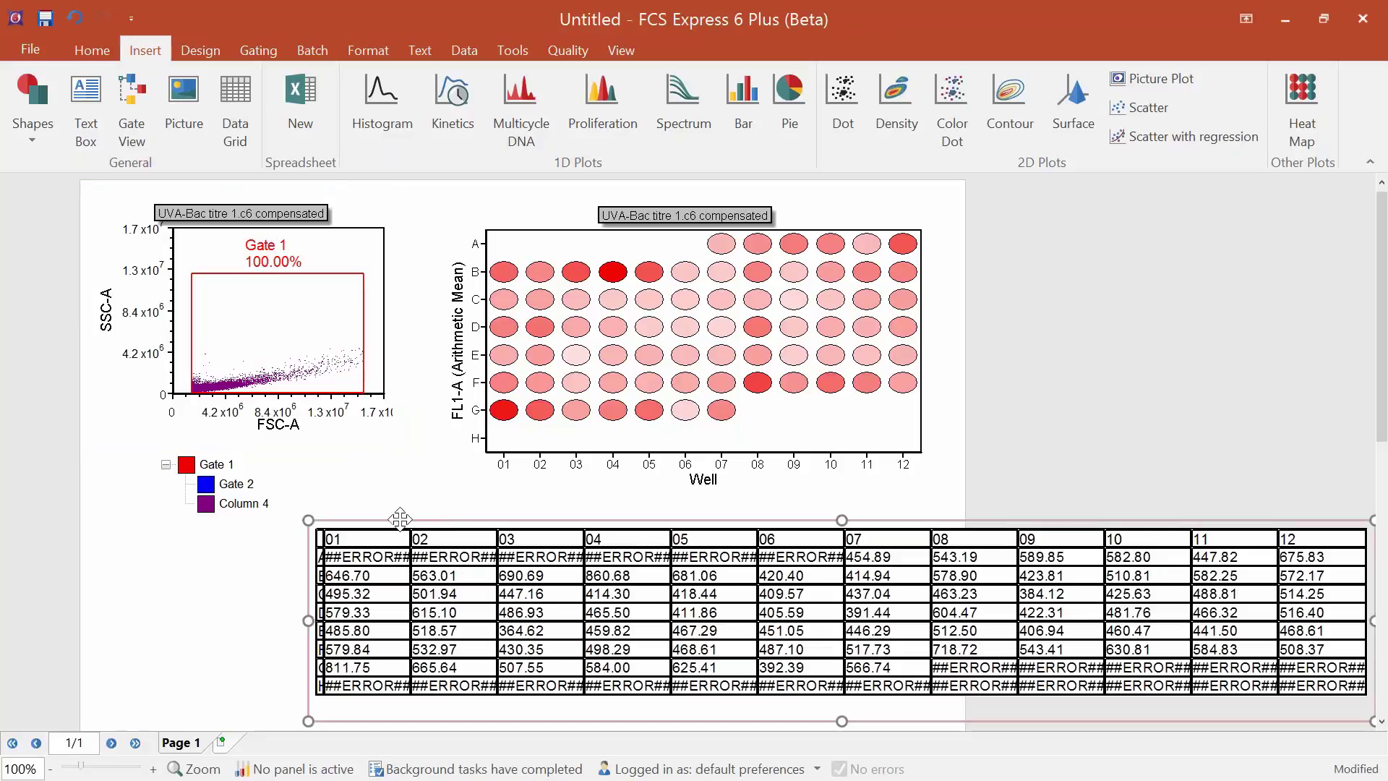
drag(362, 521, 945, 476)
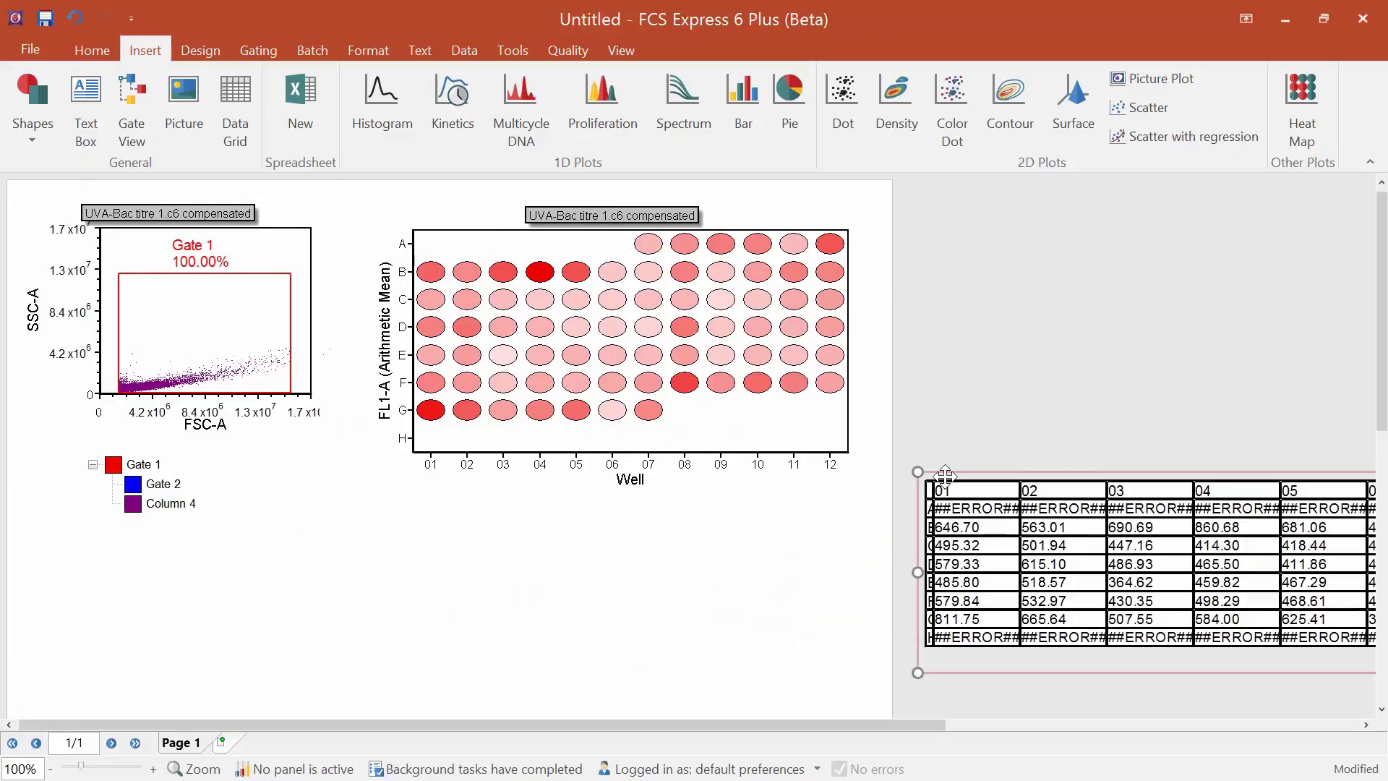
click(95, 103)
drag(365, 519, 753, 715)
Insert the heat map's Column Order Stats Grid into the new text box.
right_click(406, 524)
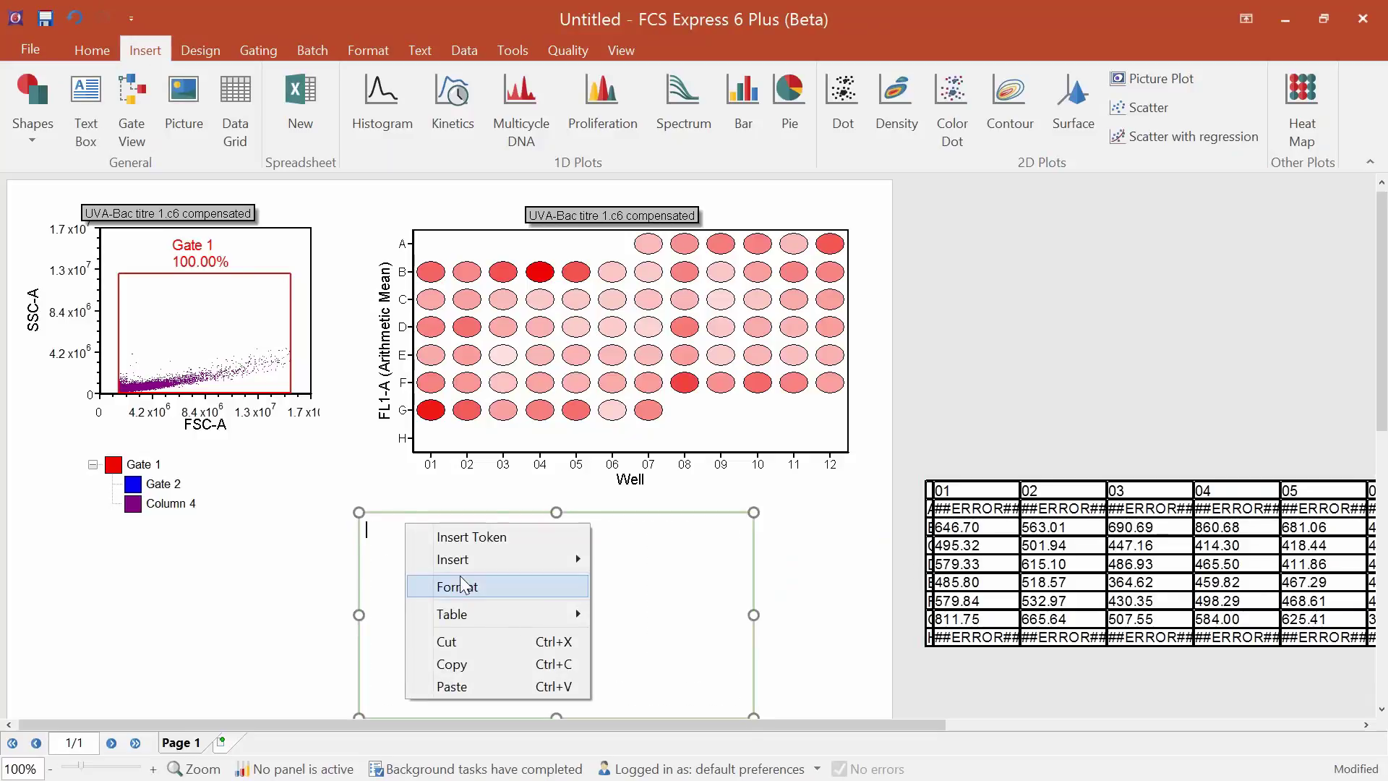
mouse_move(474, 557)
mouse_move(706, 630)
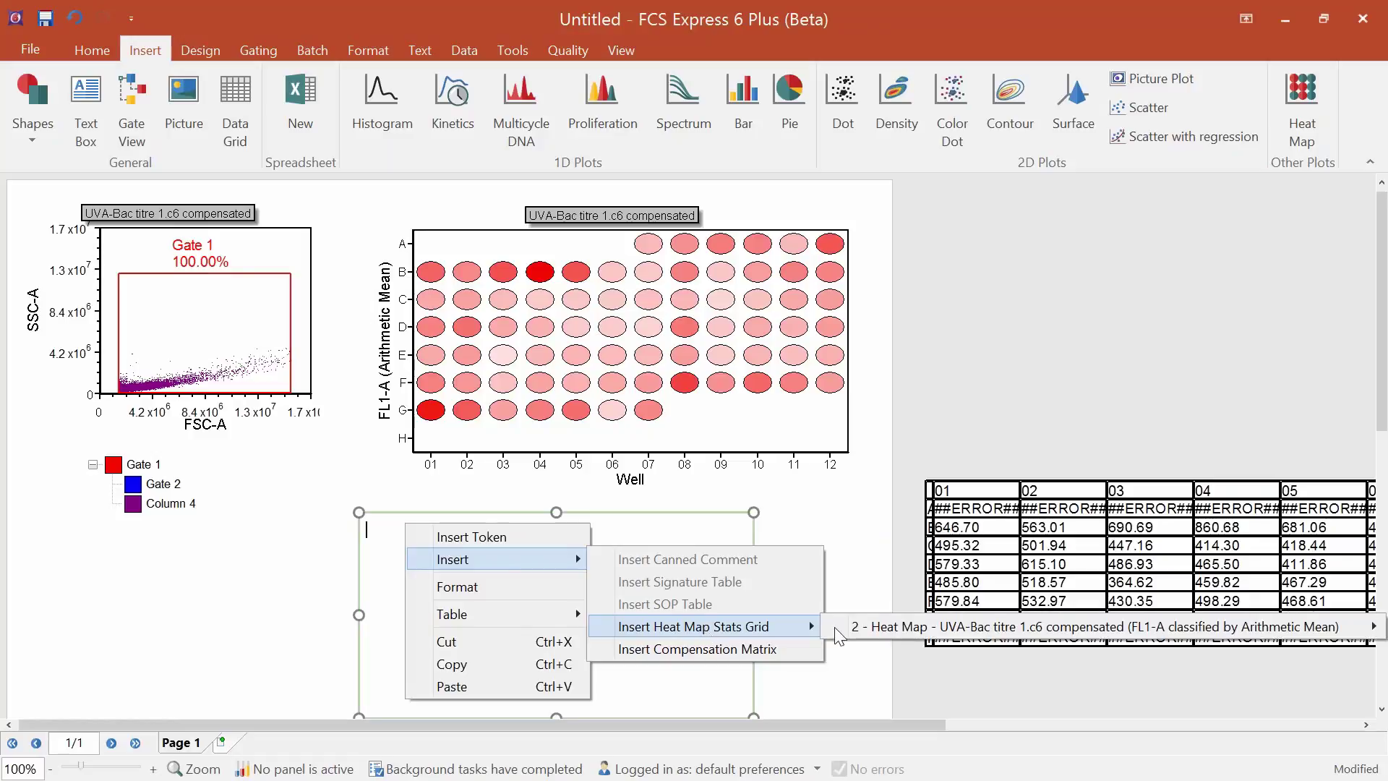
mouse_move(878, 629)
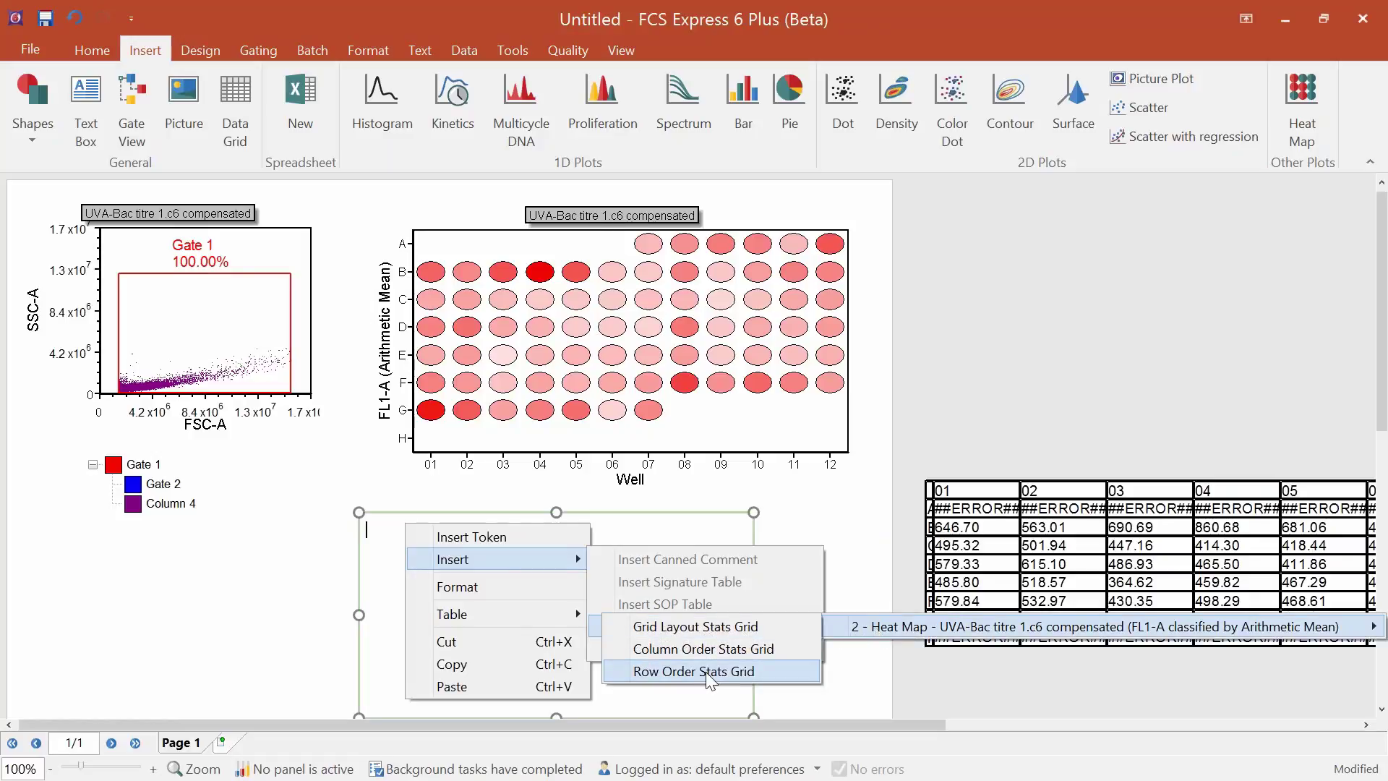
click(710, 648)
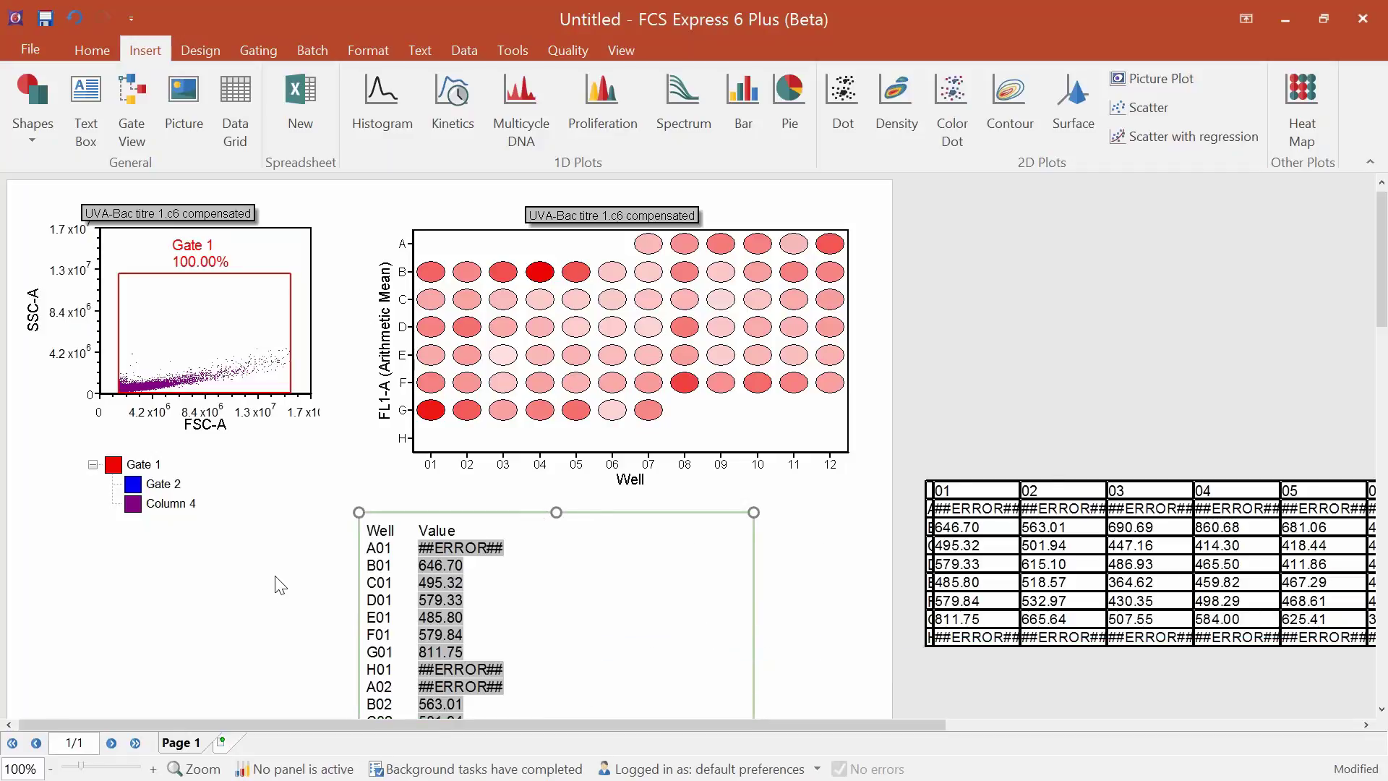
Narrow the column-order statistics text box to fit its two columns and move it toward the page's left side.
drag(393, 512, 385, 503)
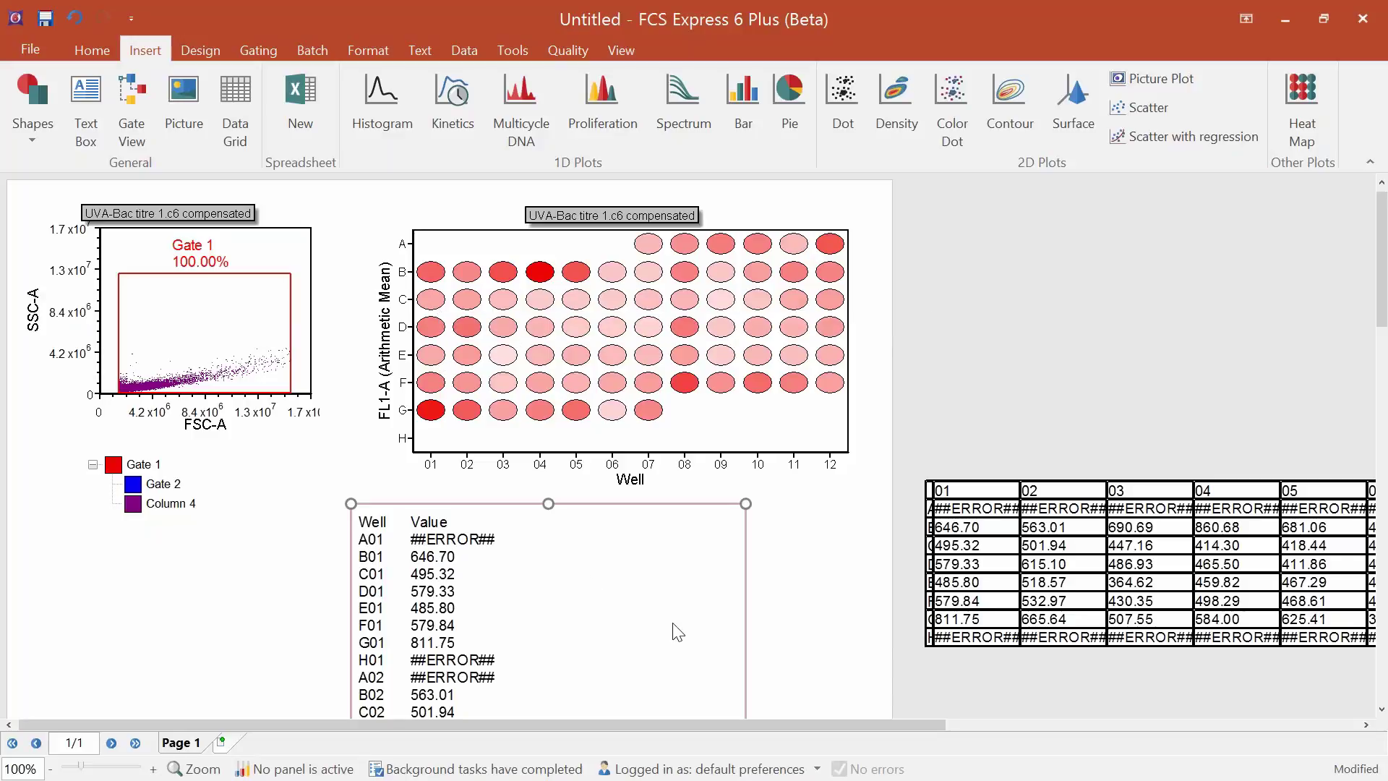
click(774, 596)
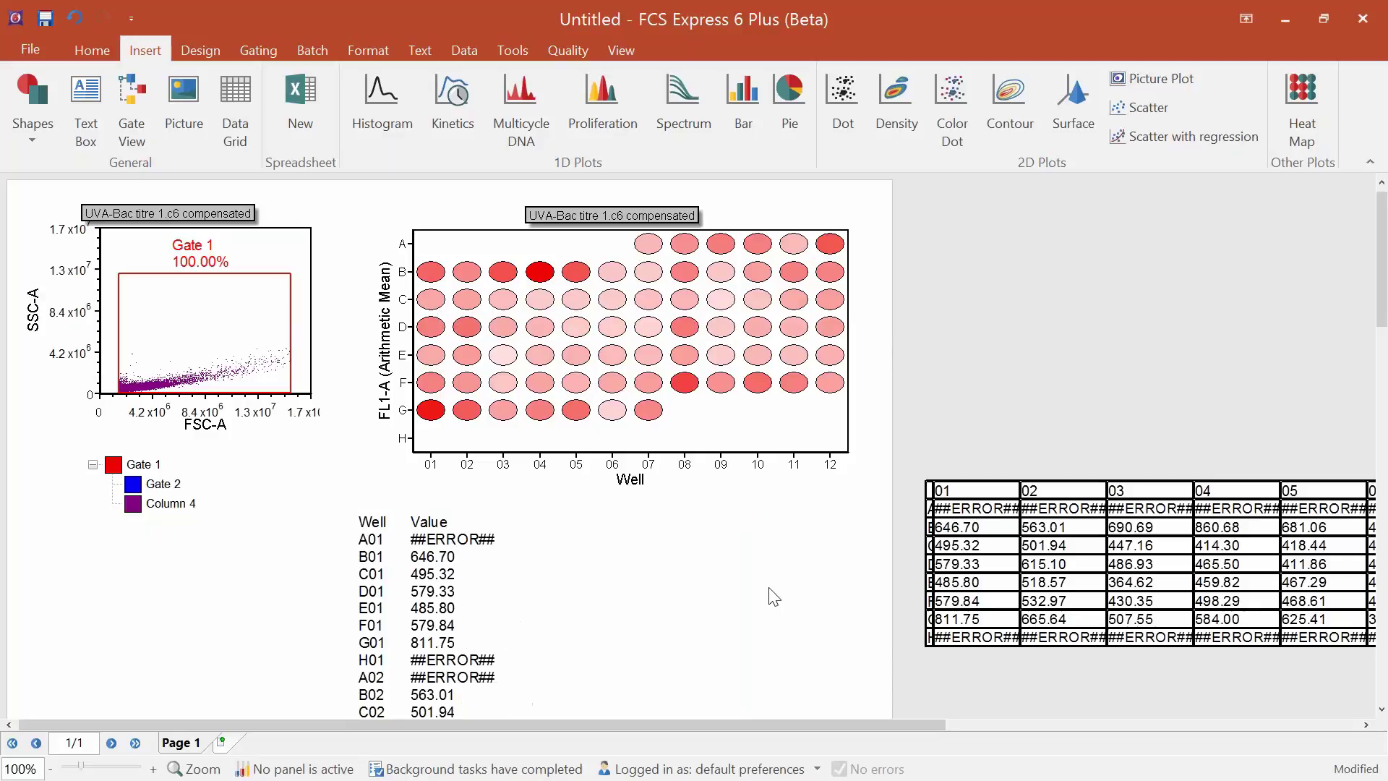
scroll(591, 571, down, 4)
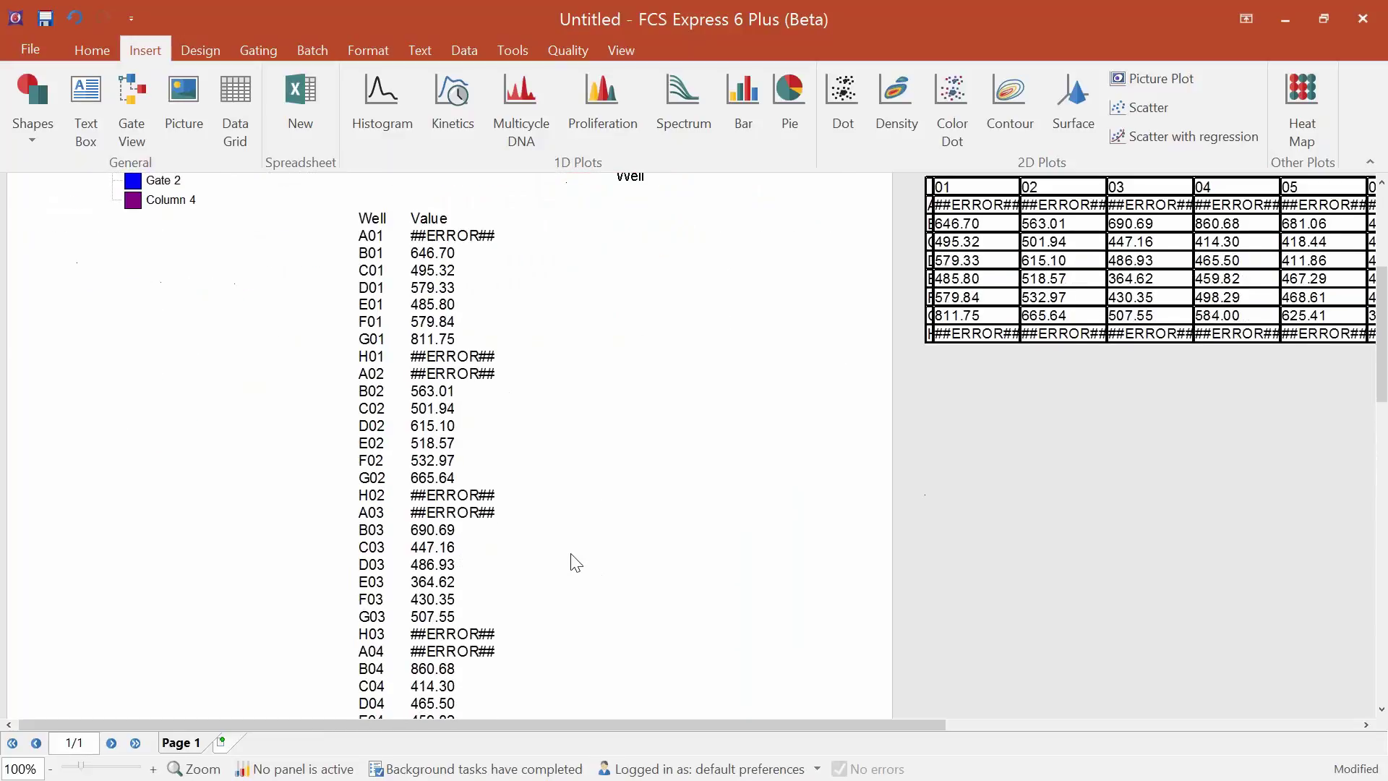
scroll(576, 563, up, 3)
click(567, 511)
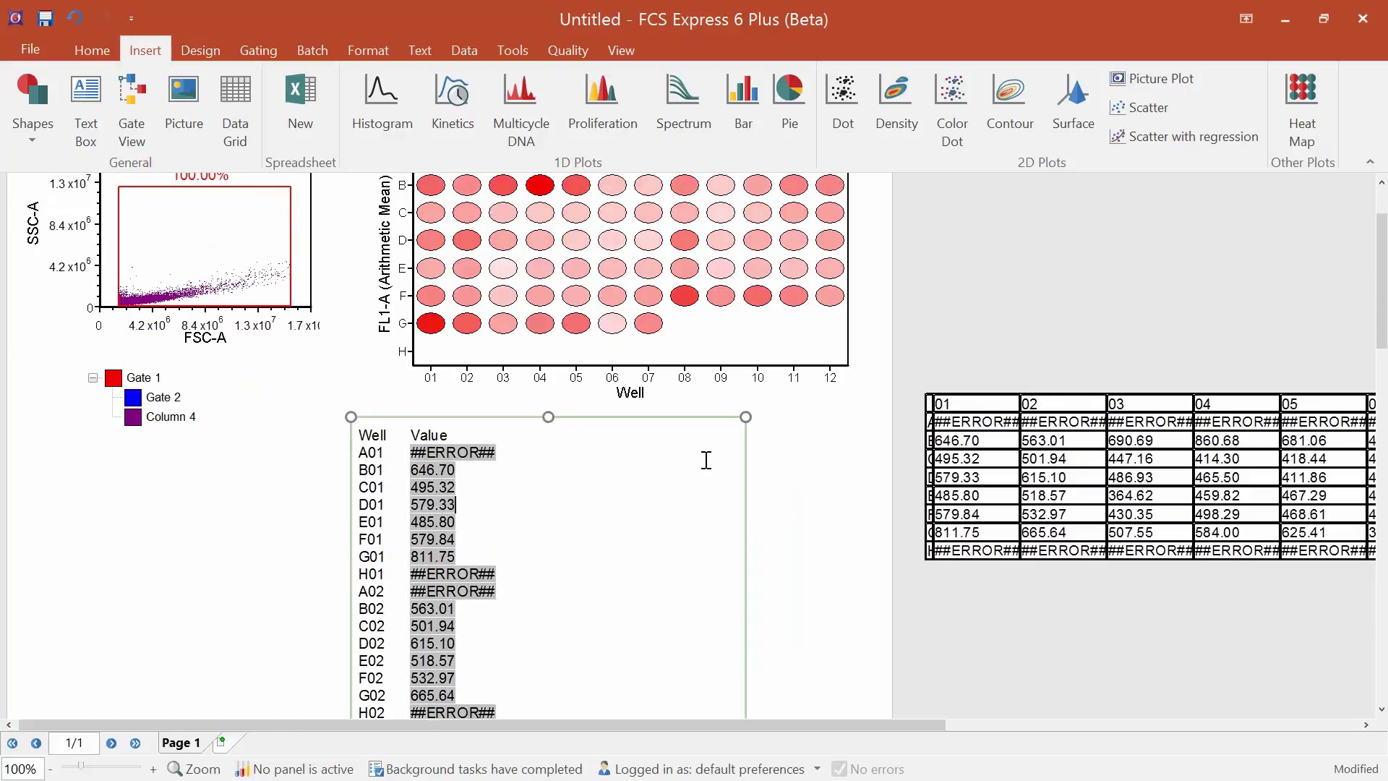
drag(745, 416, 403, 425)
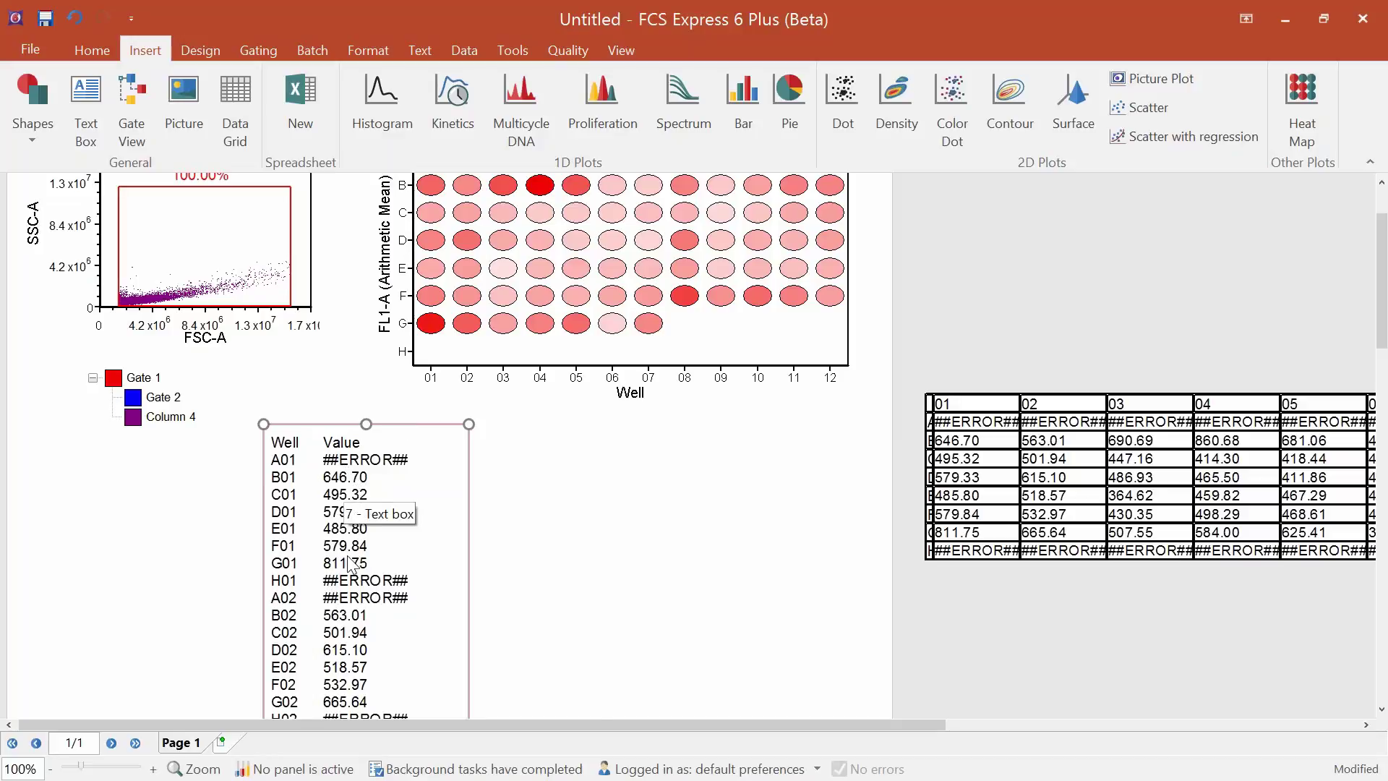
Add a text box beside the column-order list and insert the heat map's Row Order Stats Grid into it.
click(88, 106)
click(517, 440)
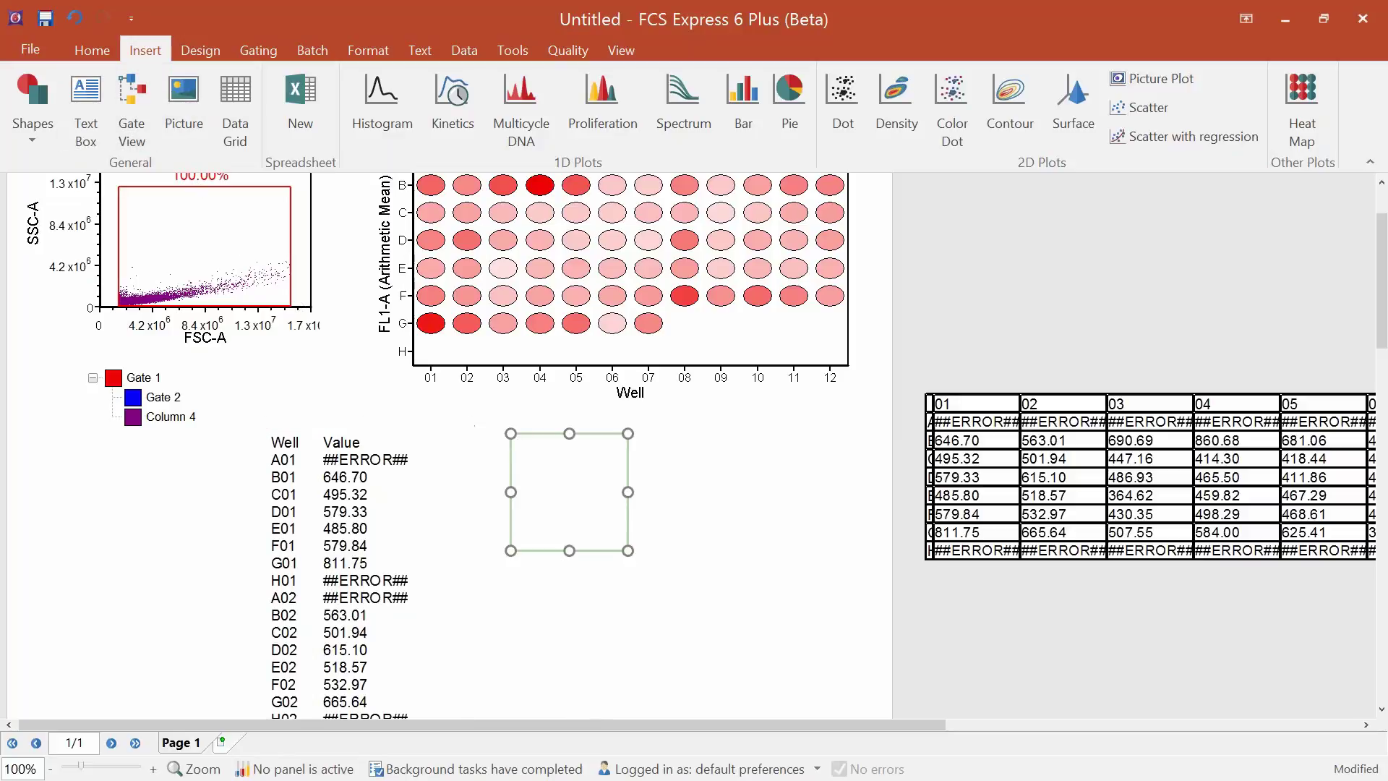
right_click(566, 472)
mouse_move(635, 511)
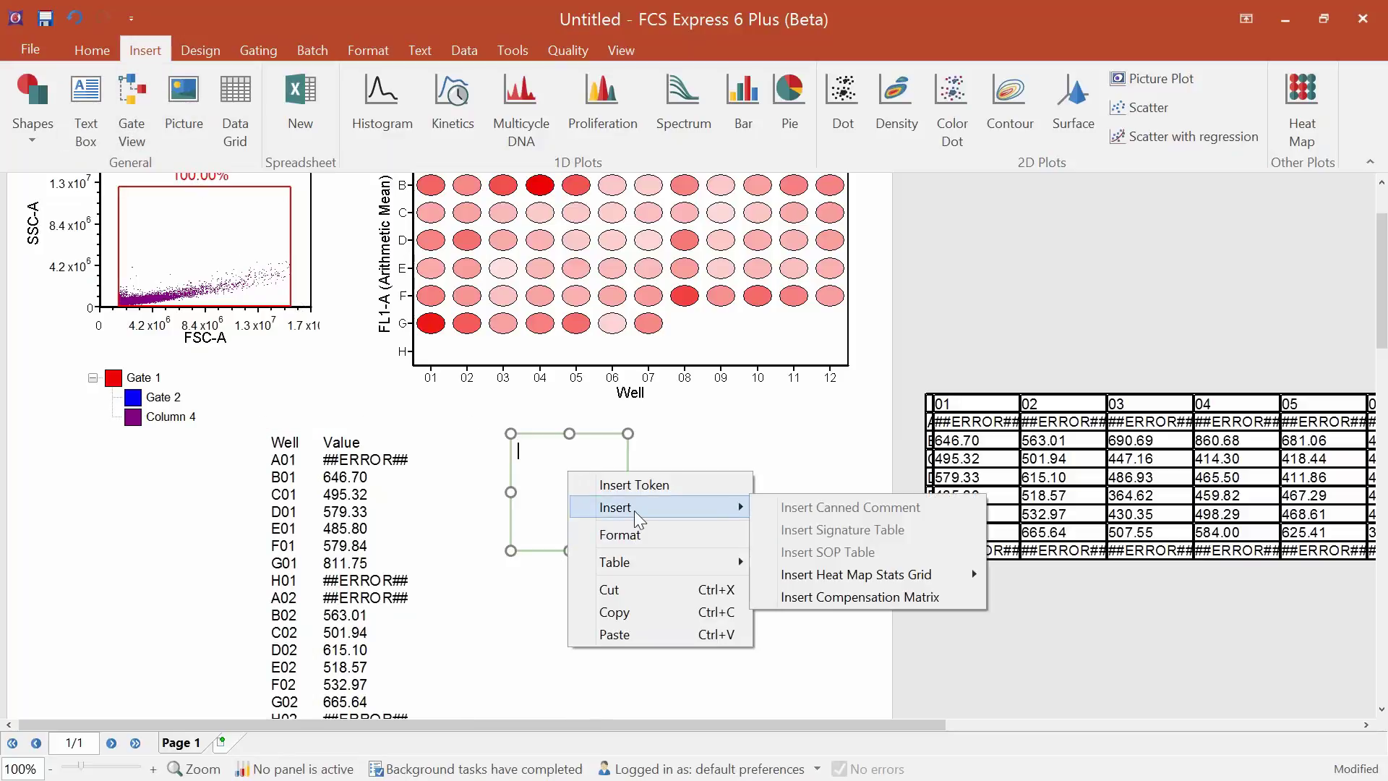
mouse_move(887, 585)
mouse_move(696, 577)
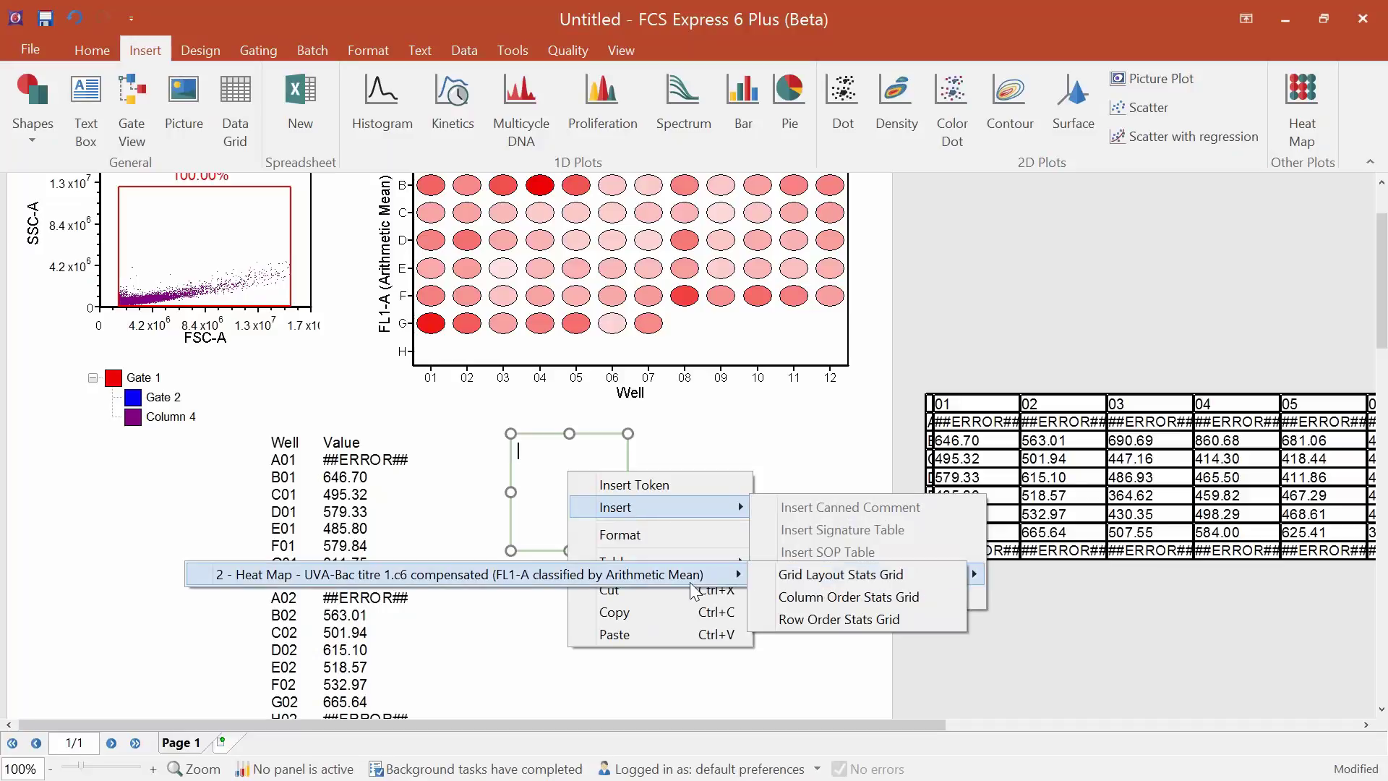
click(853, 621)
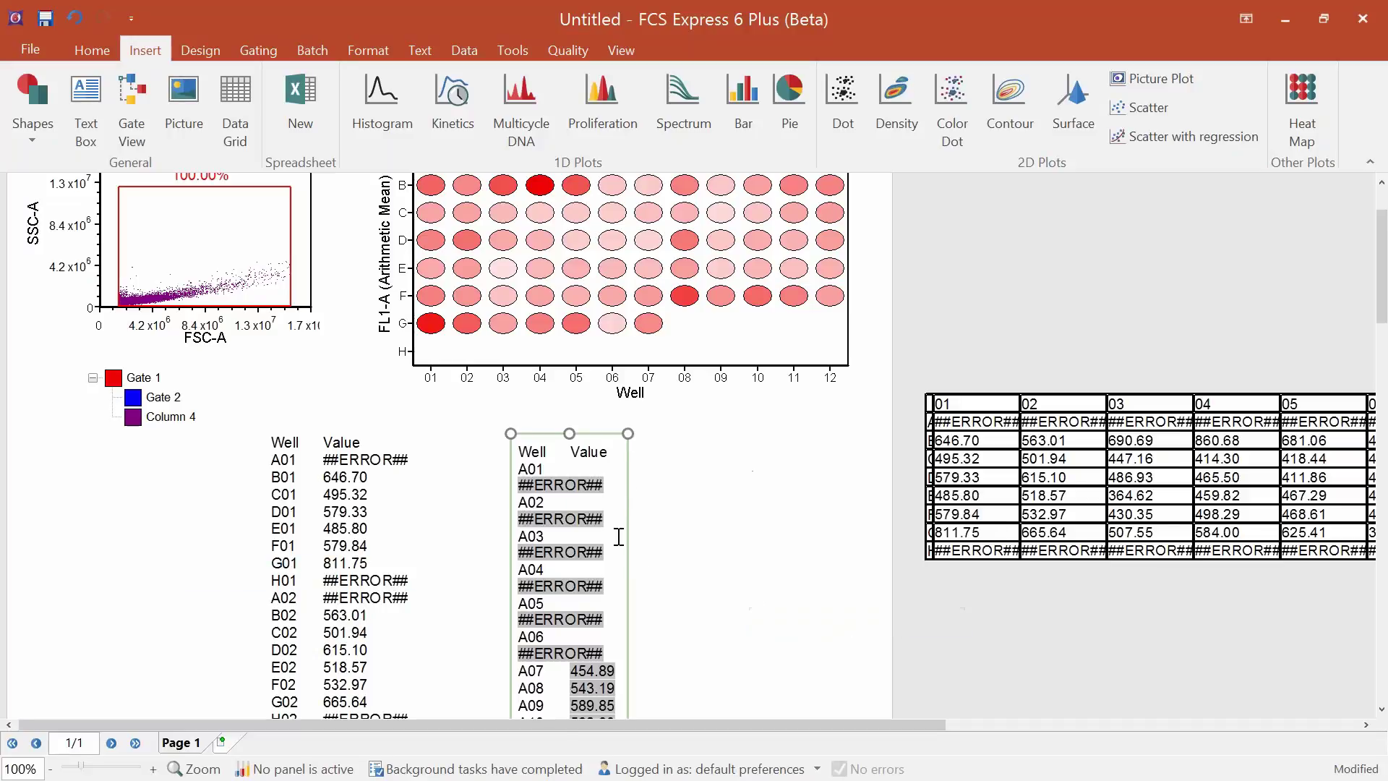
Widen the row-order text box so each well and its value fit on one line, and compare both lists.
drag(627, 433, 756, 432)
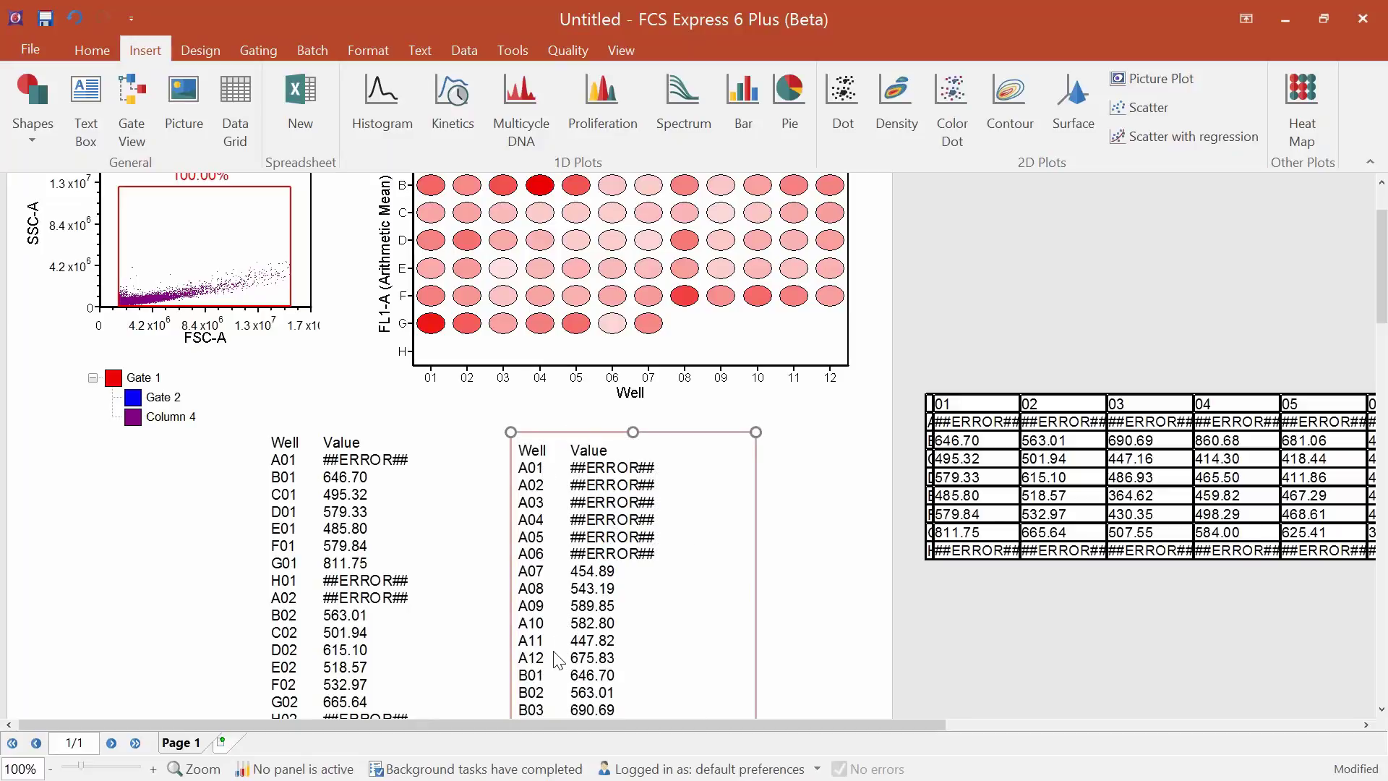
click(695, 580)
click(830, 498)
scroll(769, 504, down, 3)
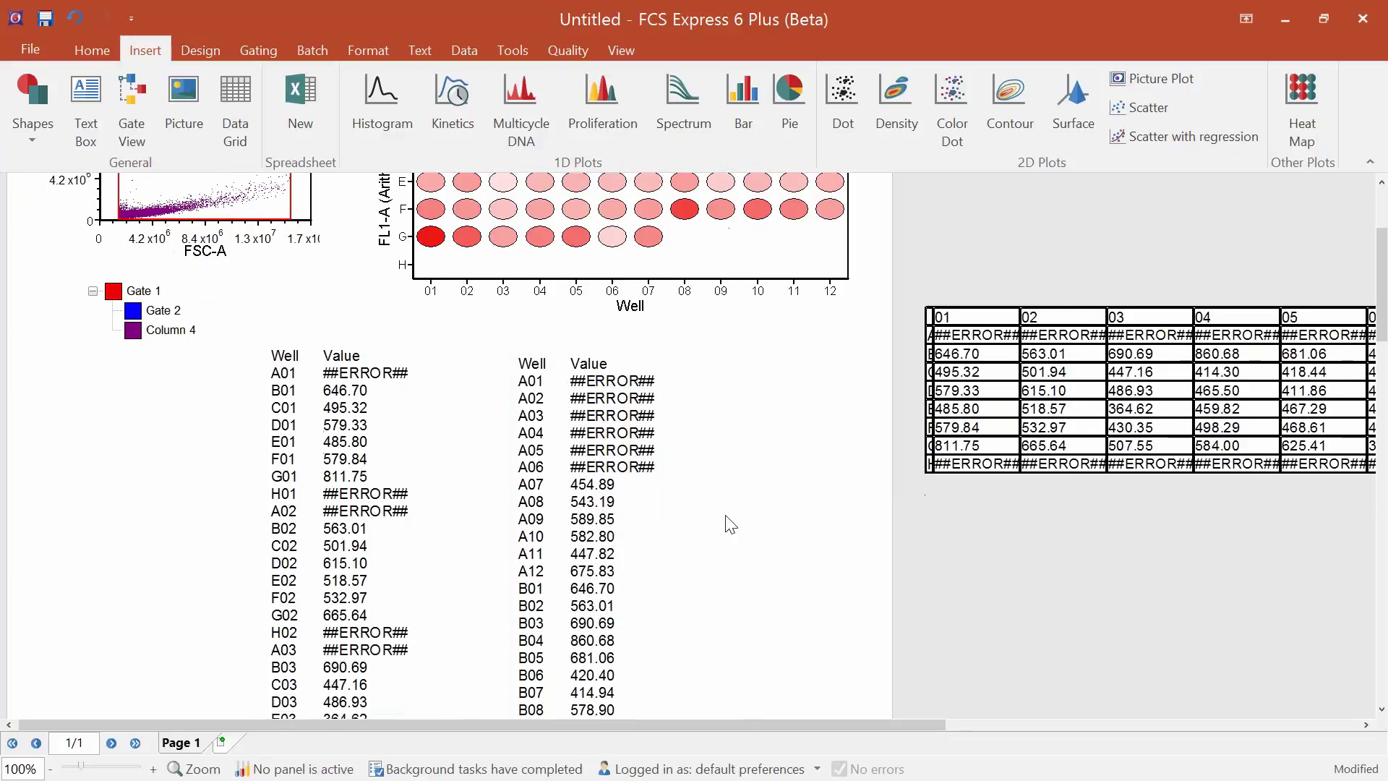
scroll(730, 524, down, 1)
scroll(730, 524, up, 5)
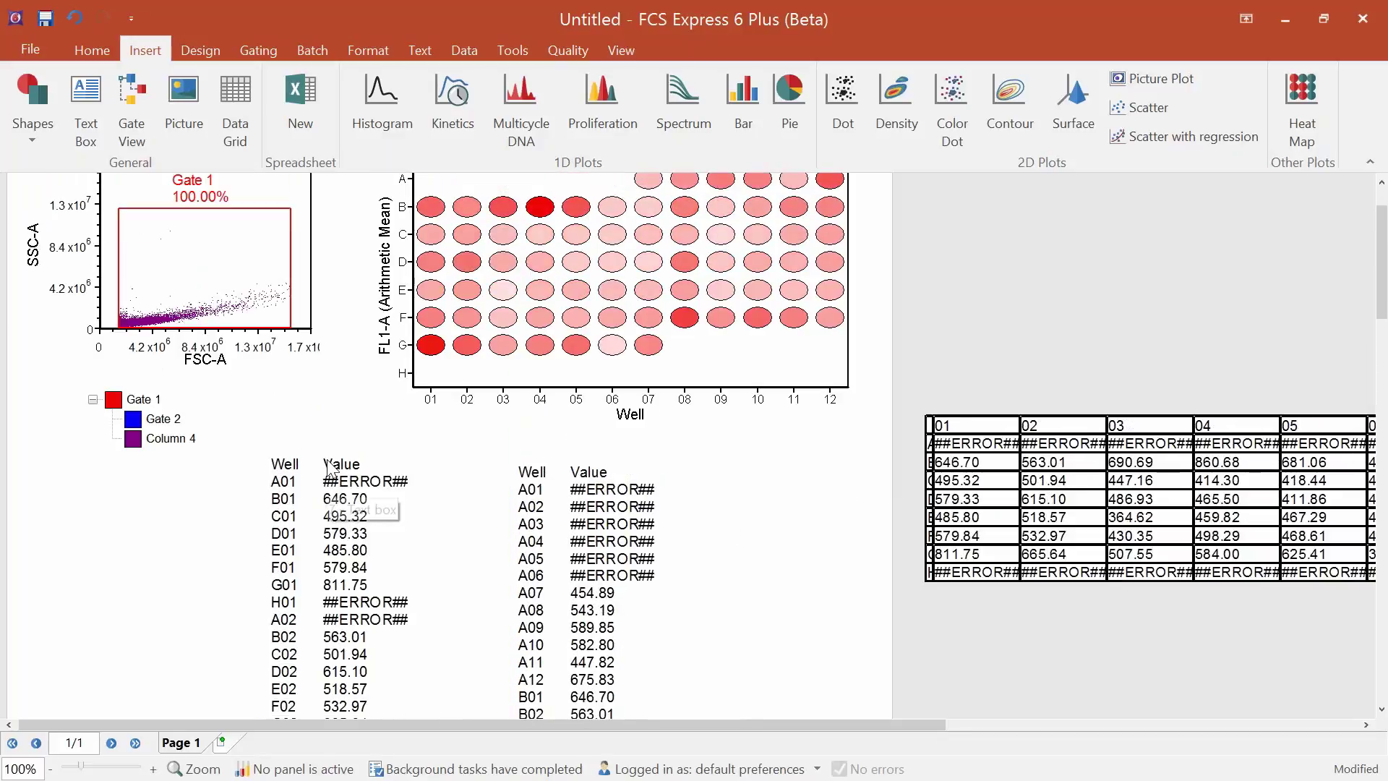
Move the column-order list slightly down and shorten the gate view to fit its three gate entries.
click(330, 457)
drag(278, 446, 97, 466)
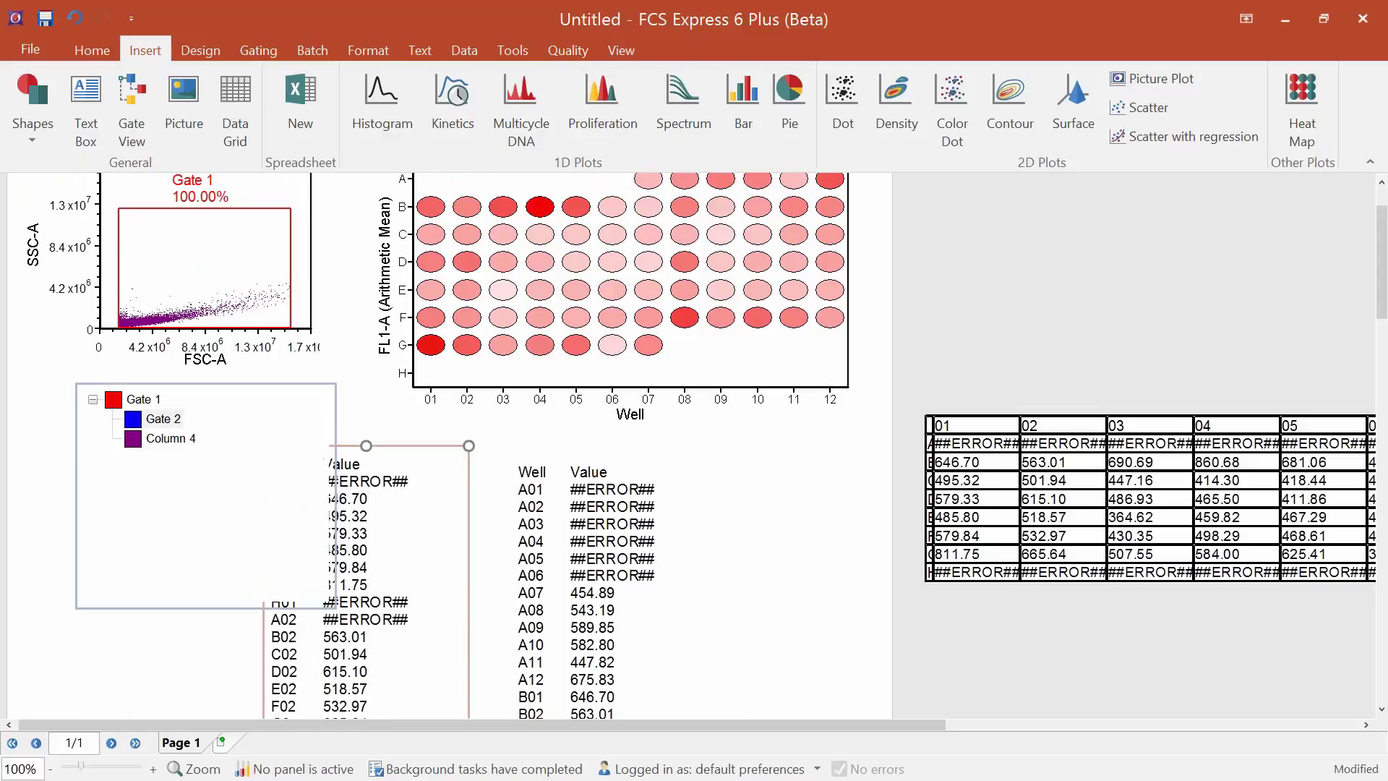
mouse_move(419, 467)
mouse_down()
mouse_move(118, 521)
mouse_move(432, 491)
mouse_up()
click(170, 558)
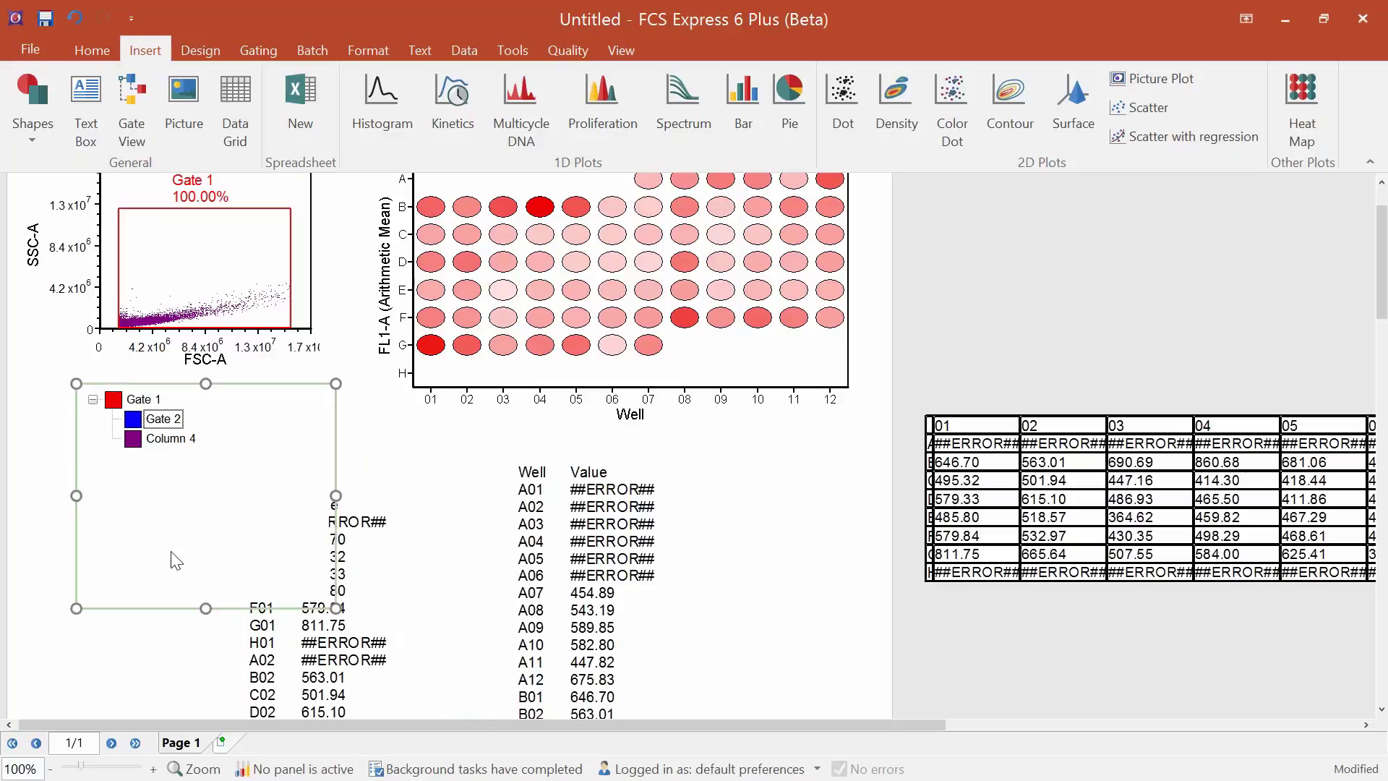
drag(206, 608, 200, 465)
Move the column-order list below the gate view and place the row-order list directly beside it.
click(376, 498)
drag(378, 488, 175, 483)
click(589, 499)
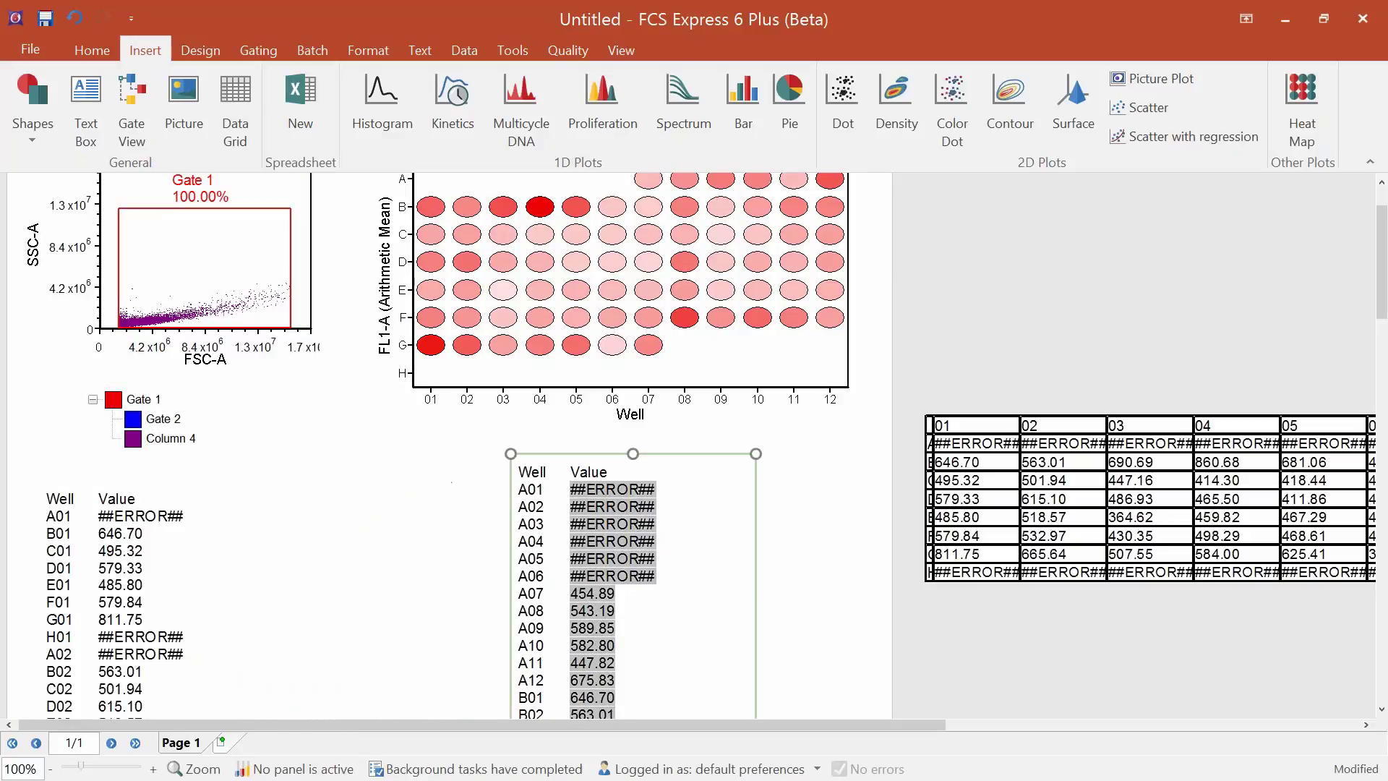
drag(548, 456, 325, 480)
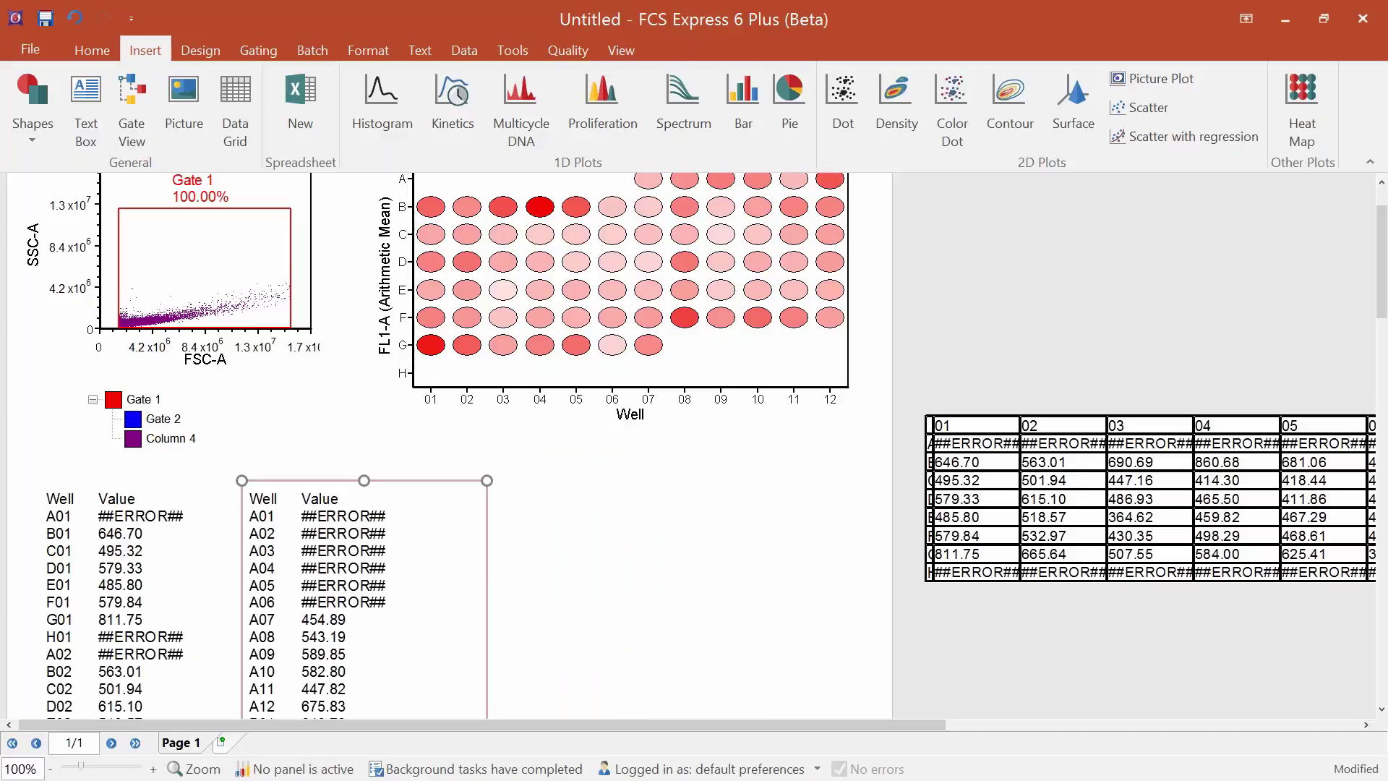
scroll(347, 499, down, 1)
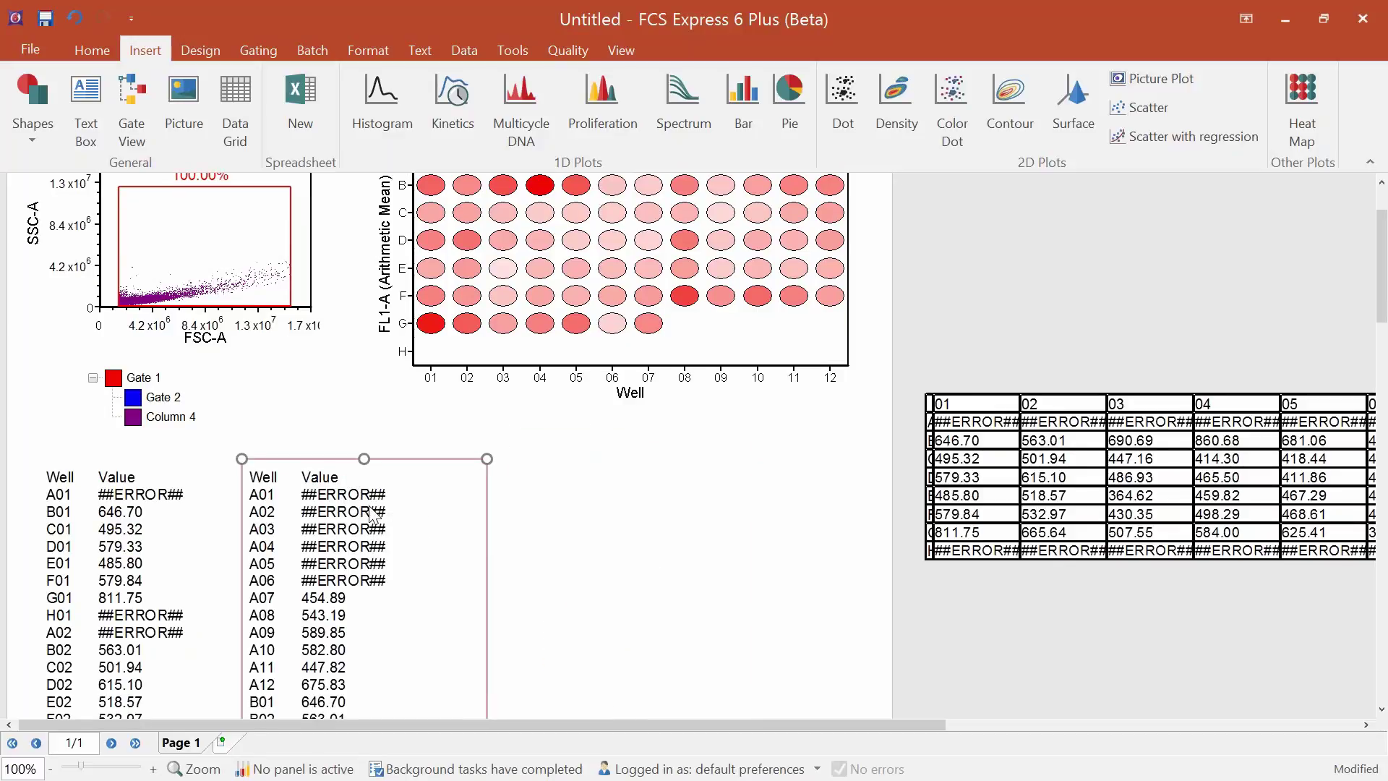
Insert a spreadsheet named New spreadsheet 1 on the page below the heat map.
click(304, 93)
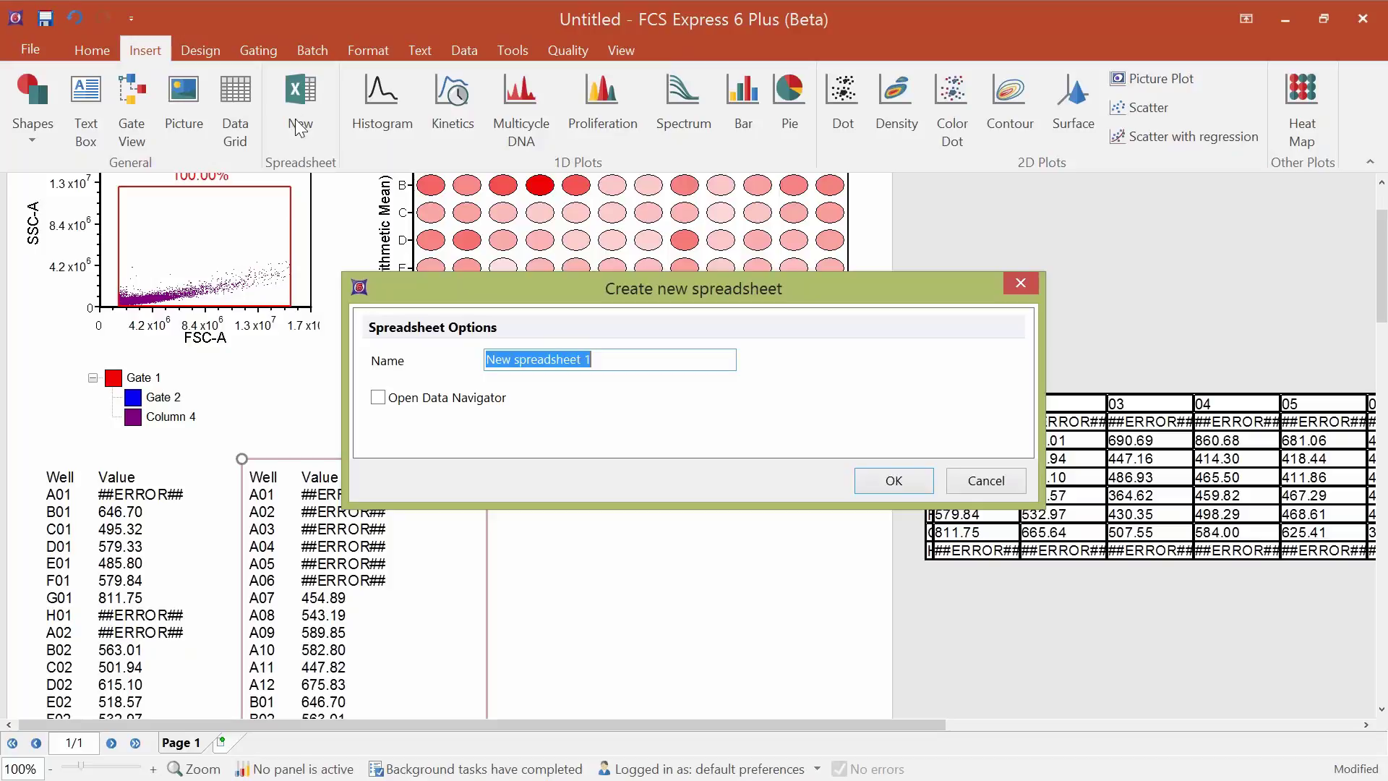
click(891, 480)
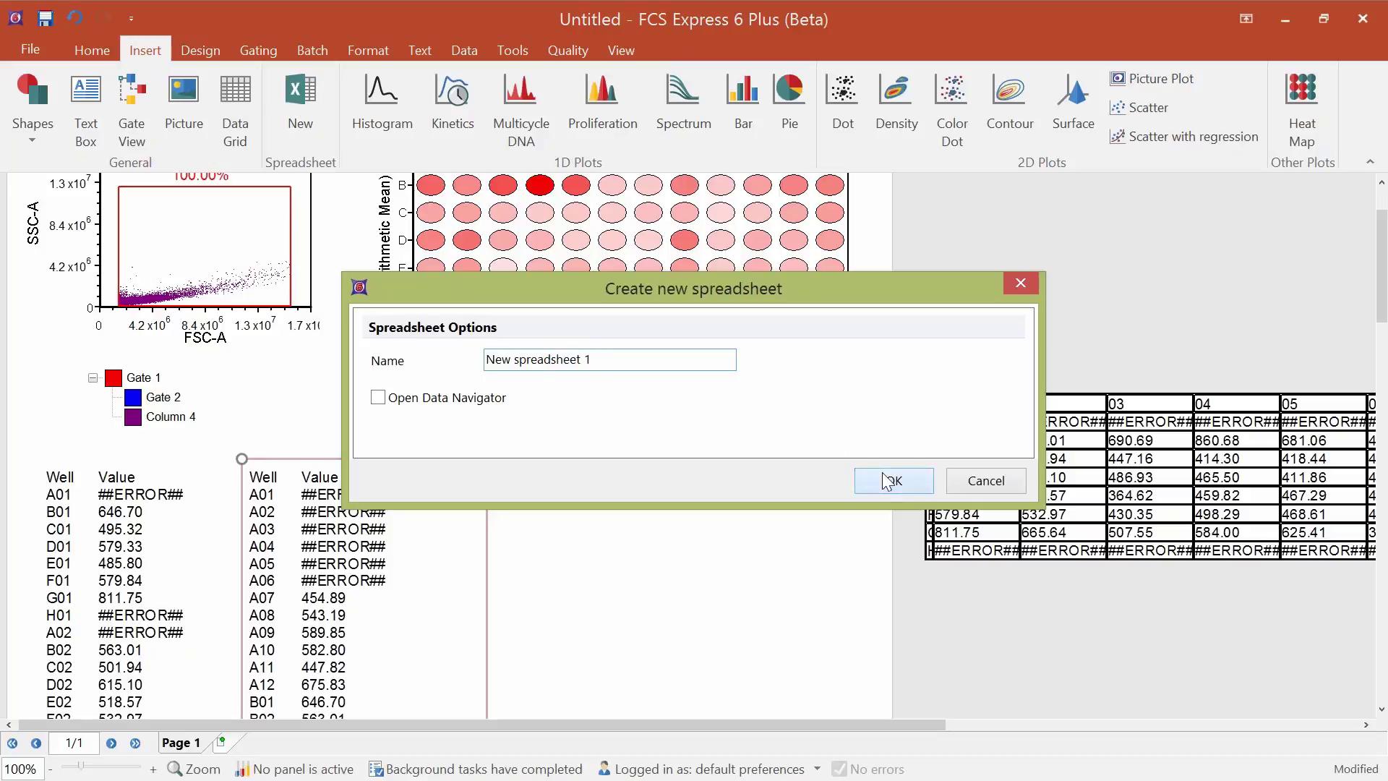
drag(337, 393, 839, 709)
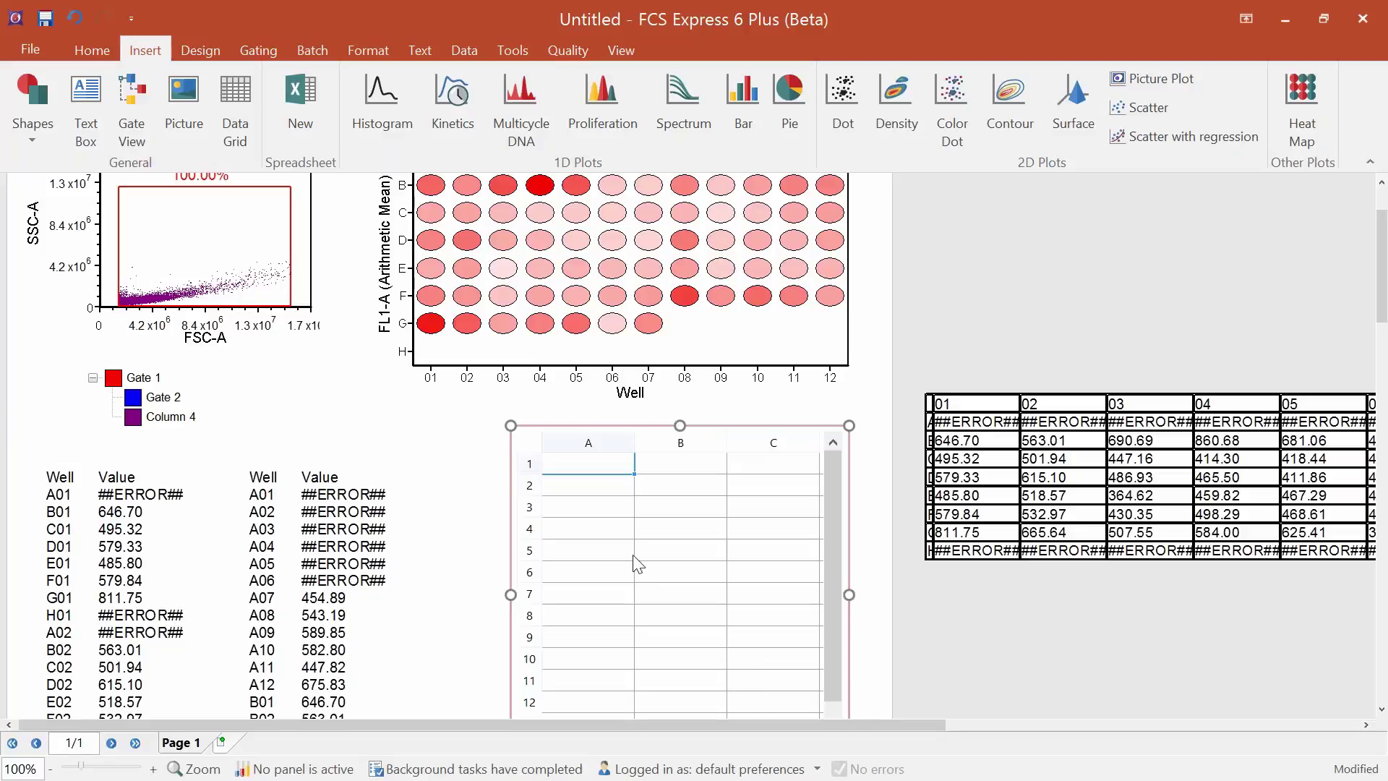
click(595, 553)
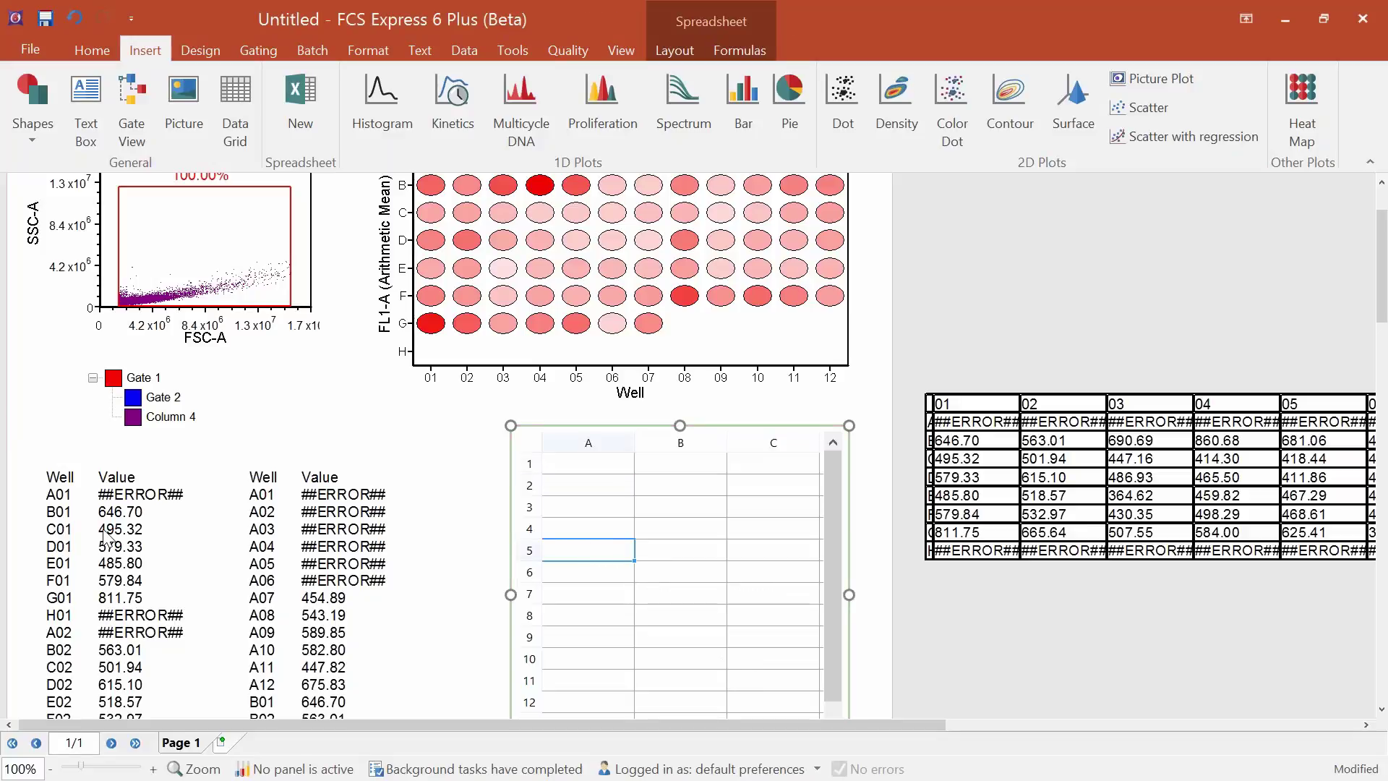
Move the B01 to G01 wells and values from the column-order list into the spreadsheet, starting at cell A1.
click(65, 512)
drag(143, 598, 587, 480)
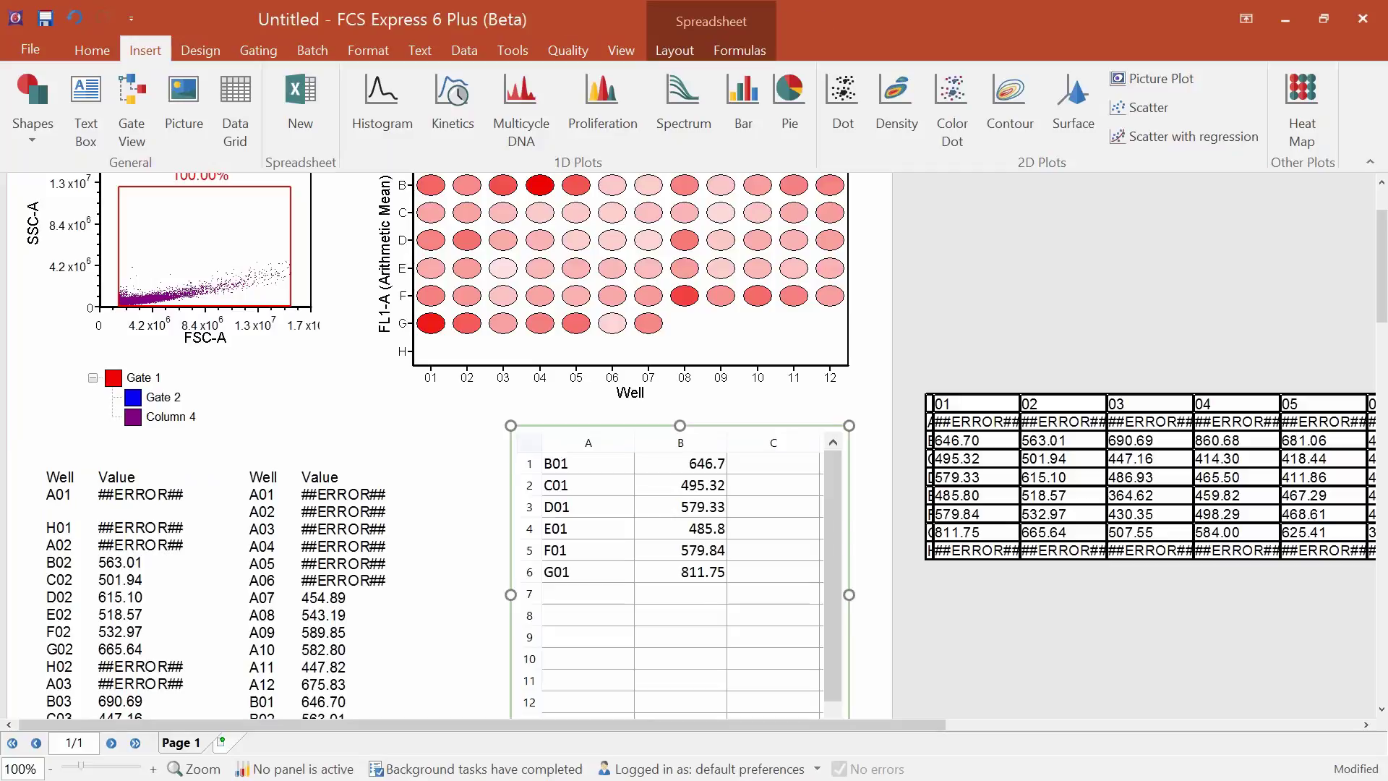
click(575, 486)
click(577, 508)
click(578, 534)
click(579, 550)
click(579, 573)
click(712, 469)
Shift Gate 1 slightly up and to the right on the scatter plot to update the spreadsheet values.
scroll(799, 564, up, 1)
click(242, 356)
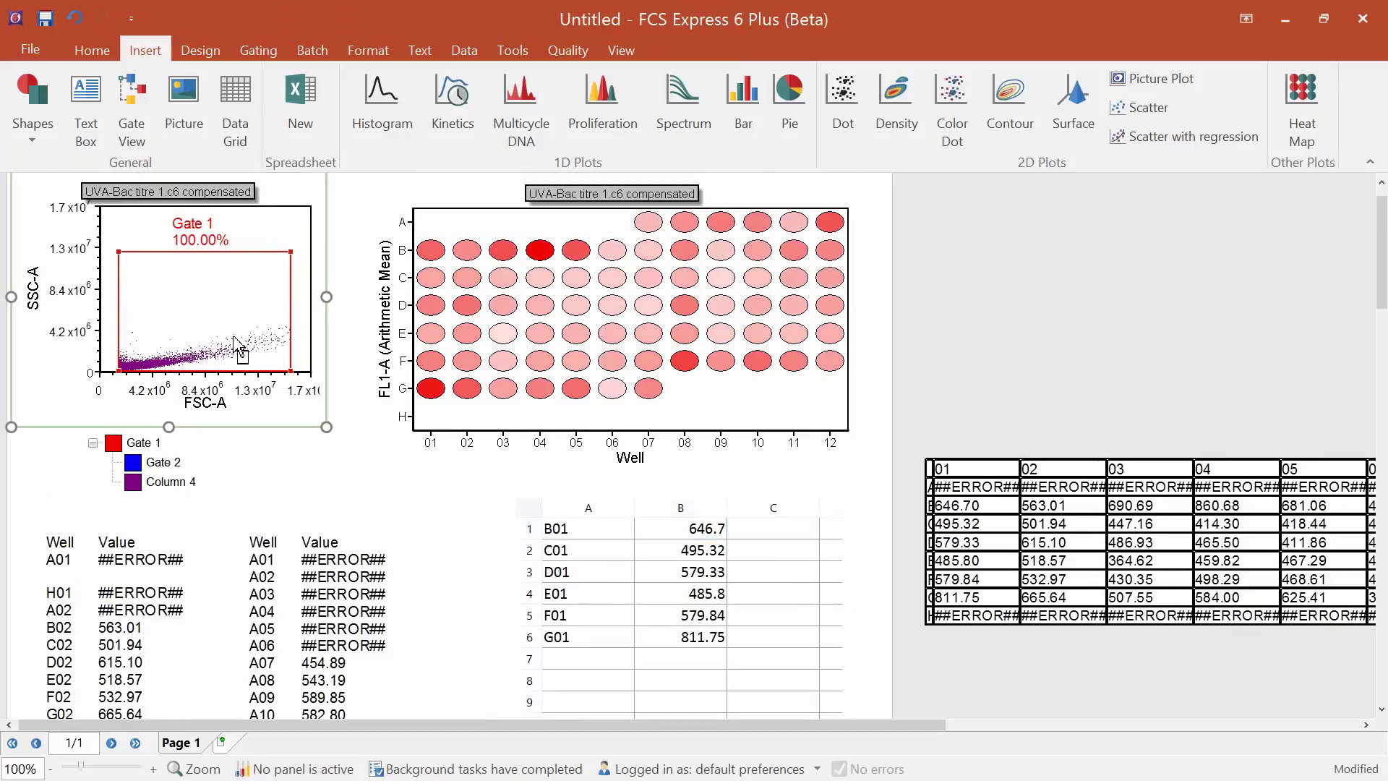
click(228, 358)
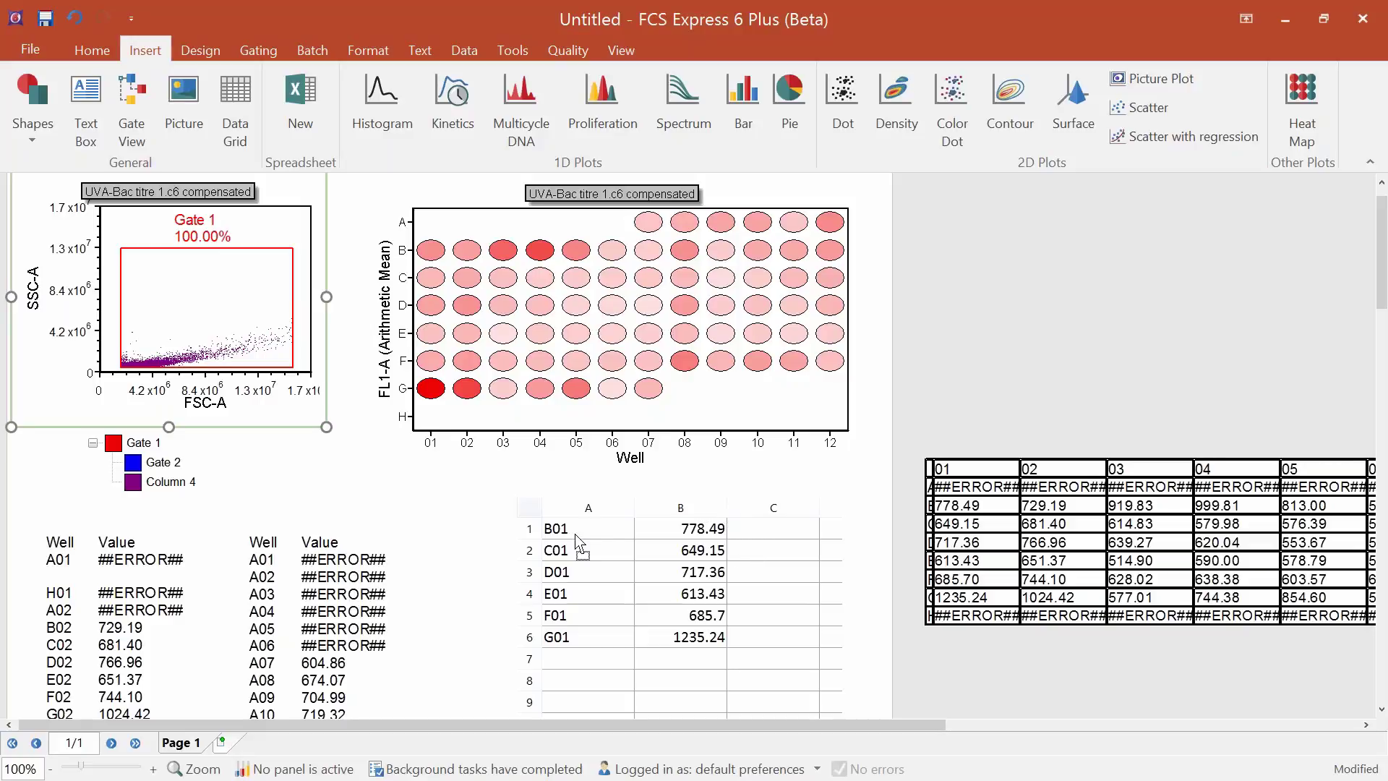
click(774, 550)
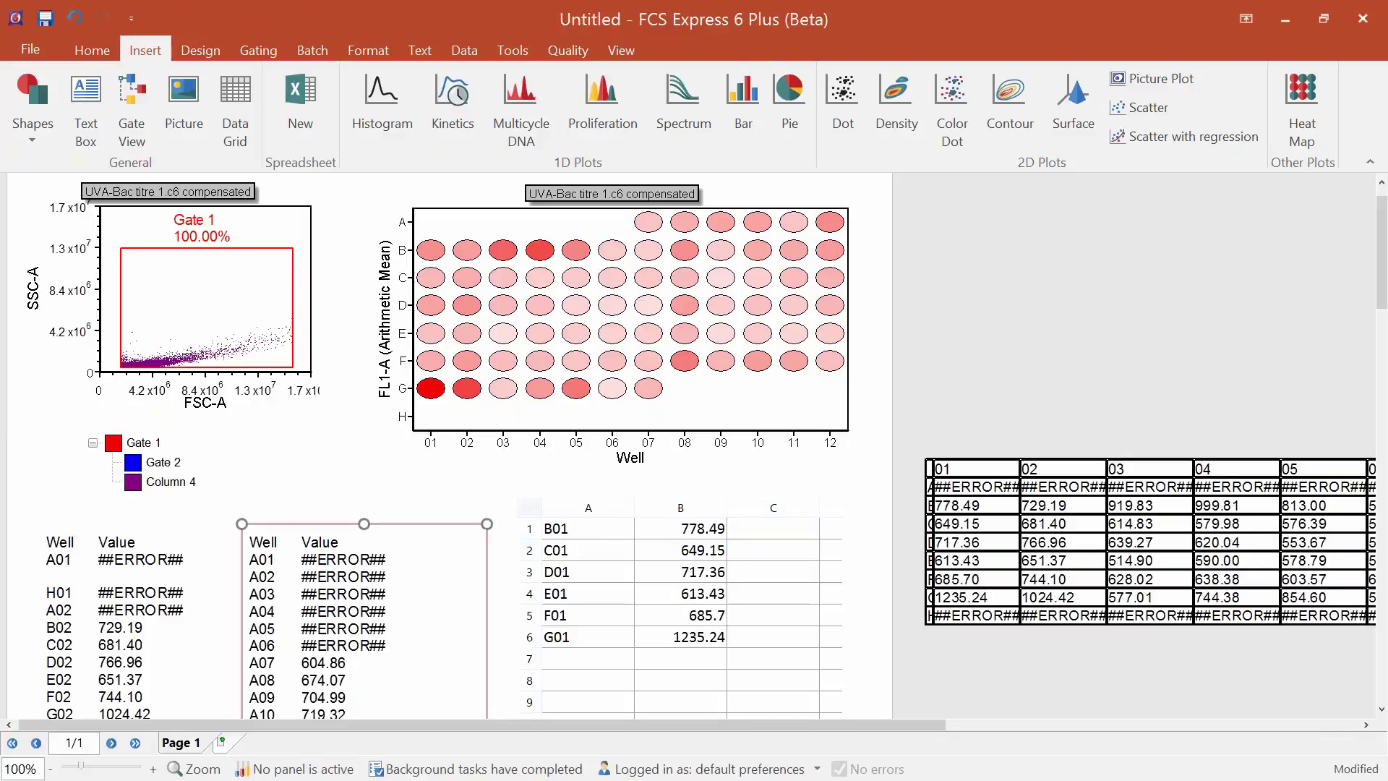
Insert a bar plot of the spreadsheet's well values beside the heat map and delete the statistics grid below it.
click(560, 509)
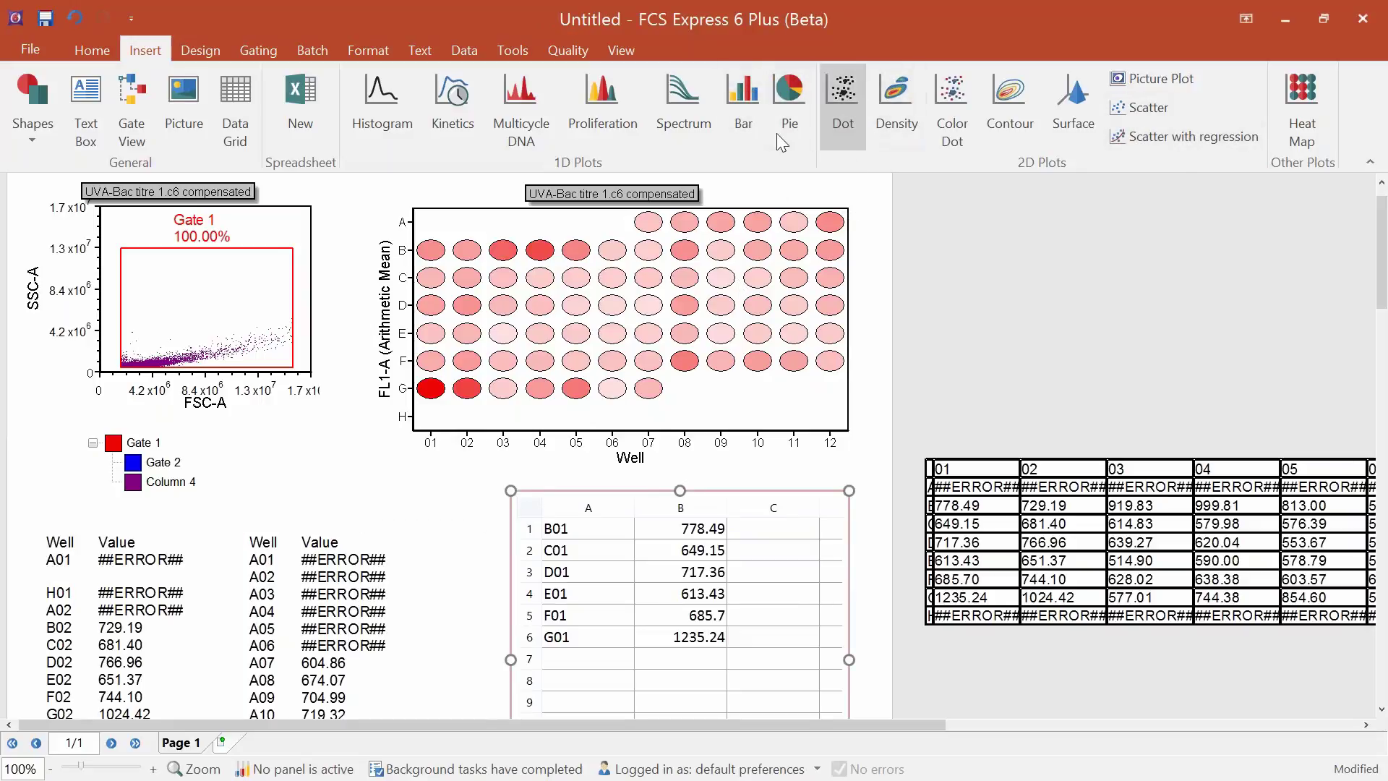
drag(895, 203, 1339, 423)
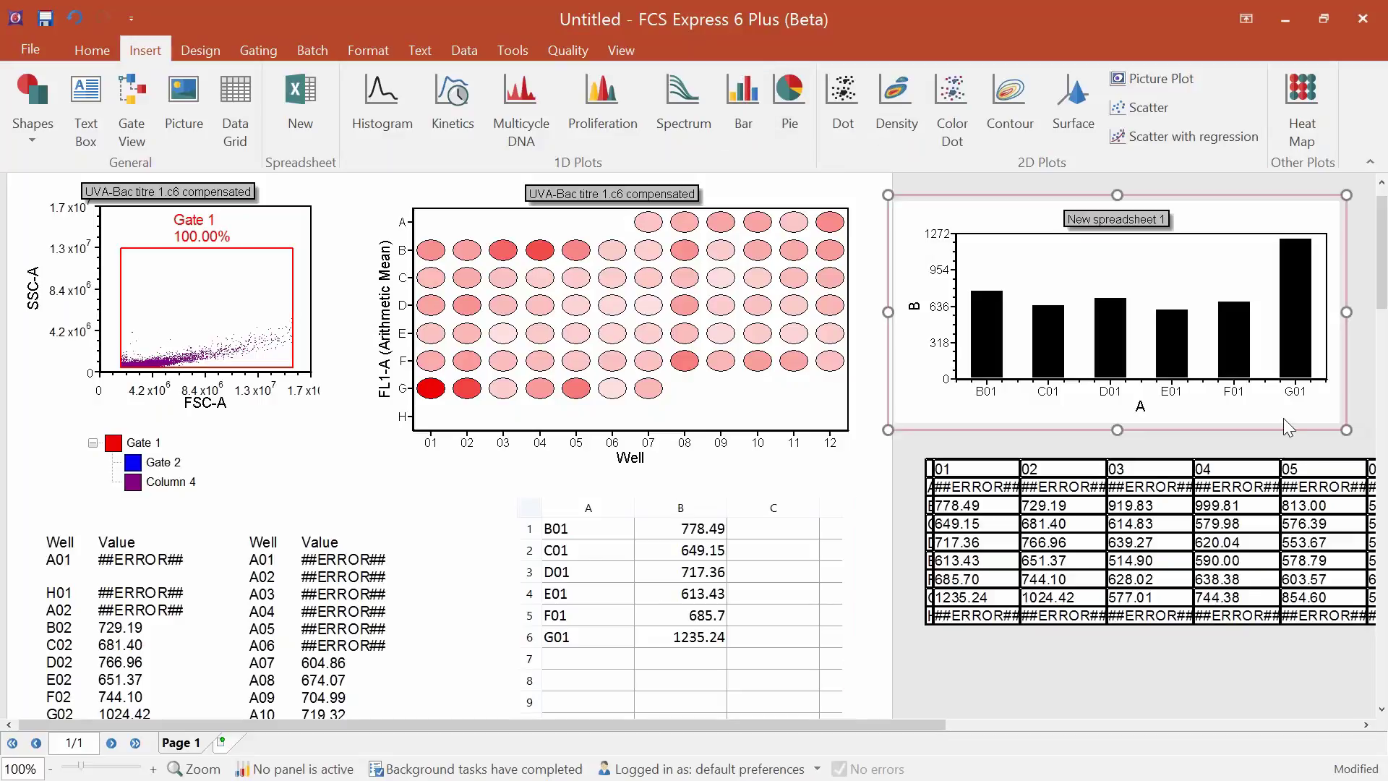
key(Tab)
key(Delete)
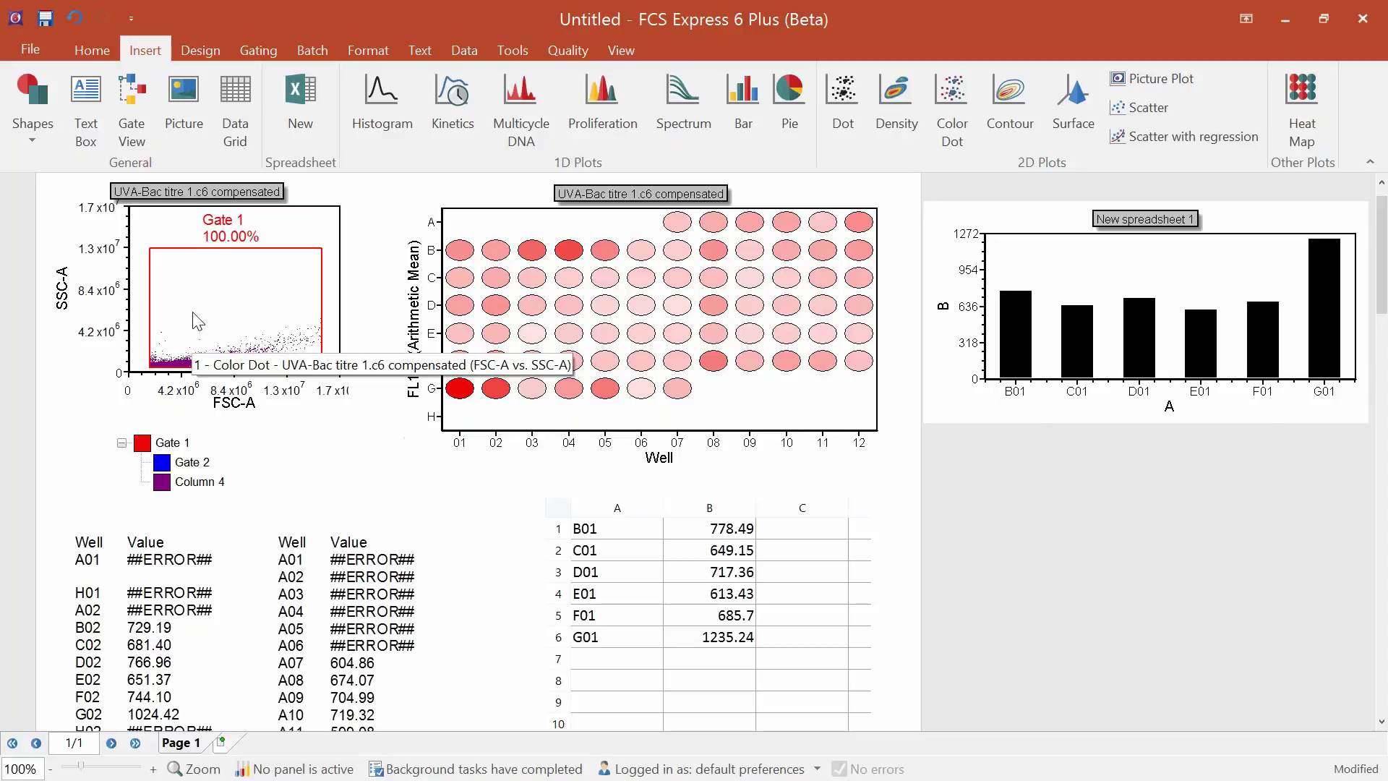
Move Gate 1 slightly down and to the right on the scatter plot to update the bar plot.
click(248, 298)
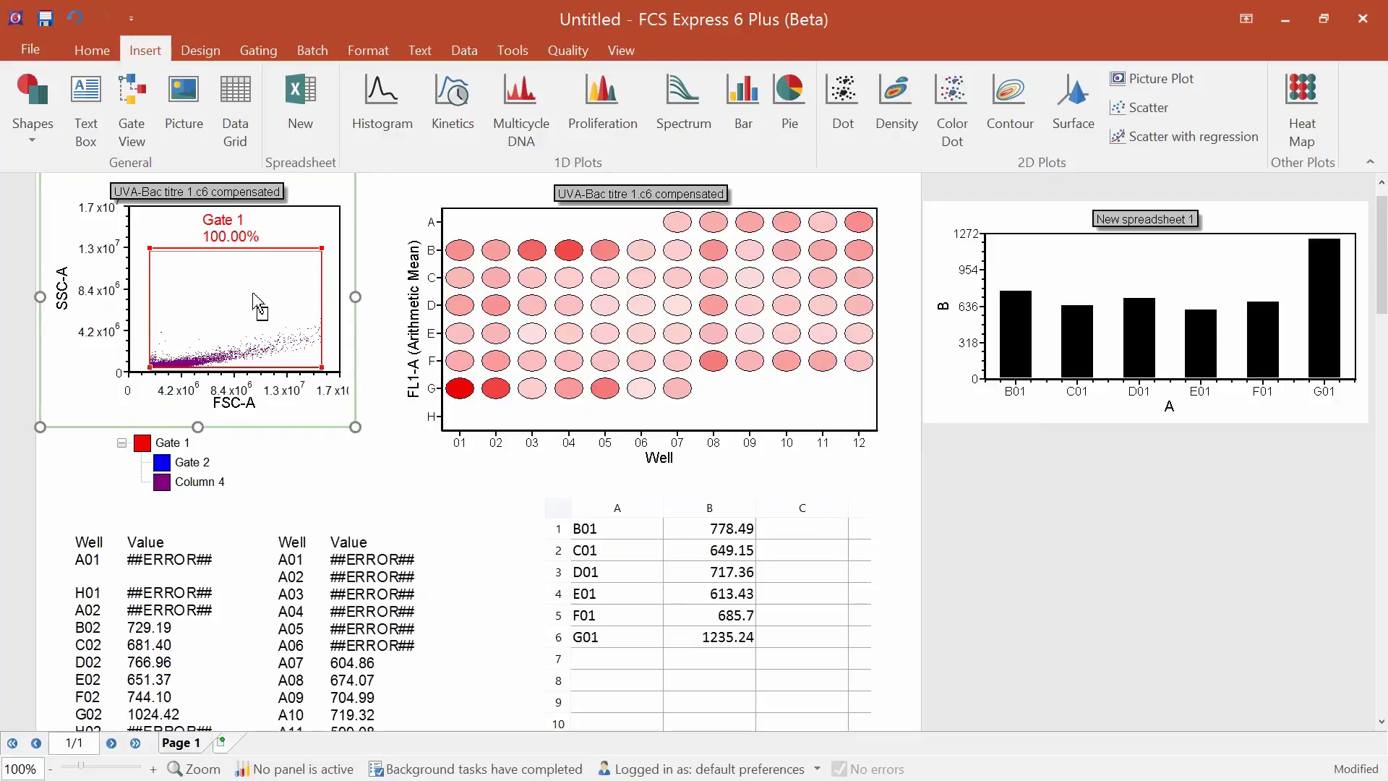
drag(257, 302, 257, 306)
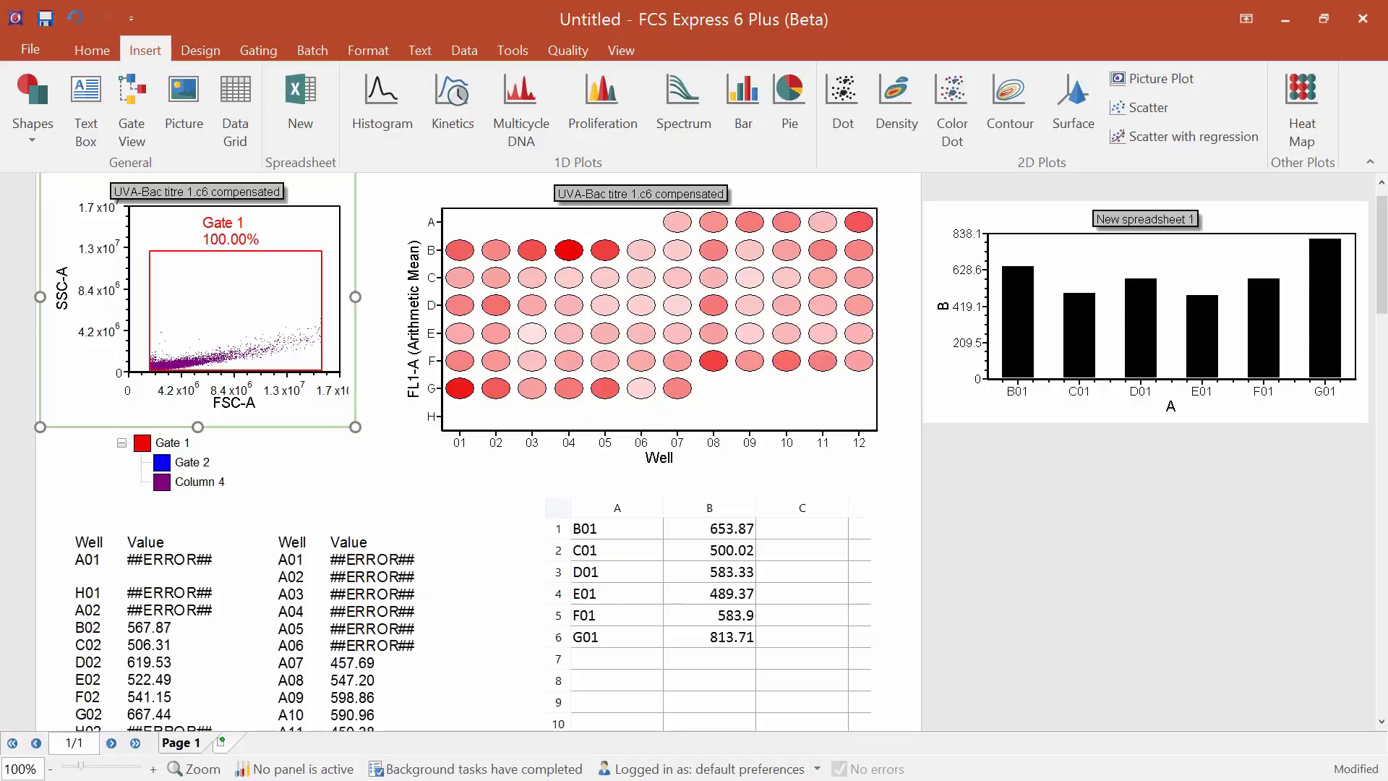
drag(245, 315, 251, 318)
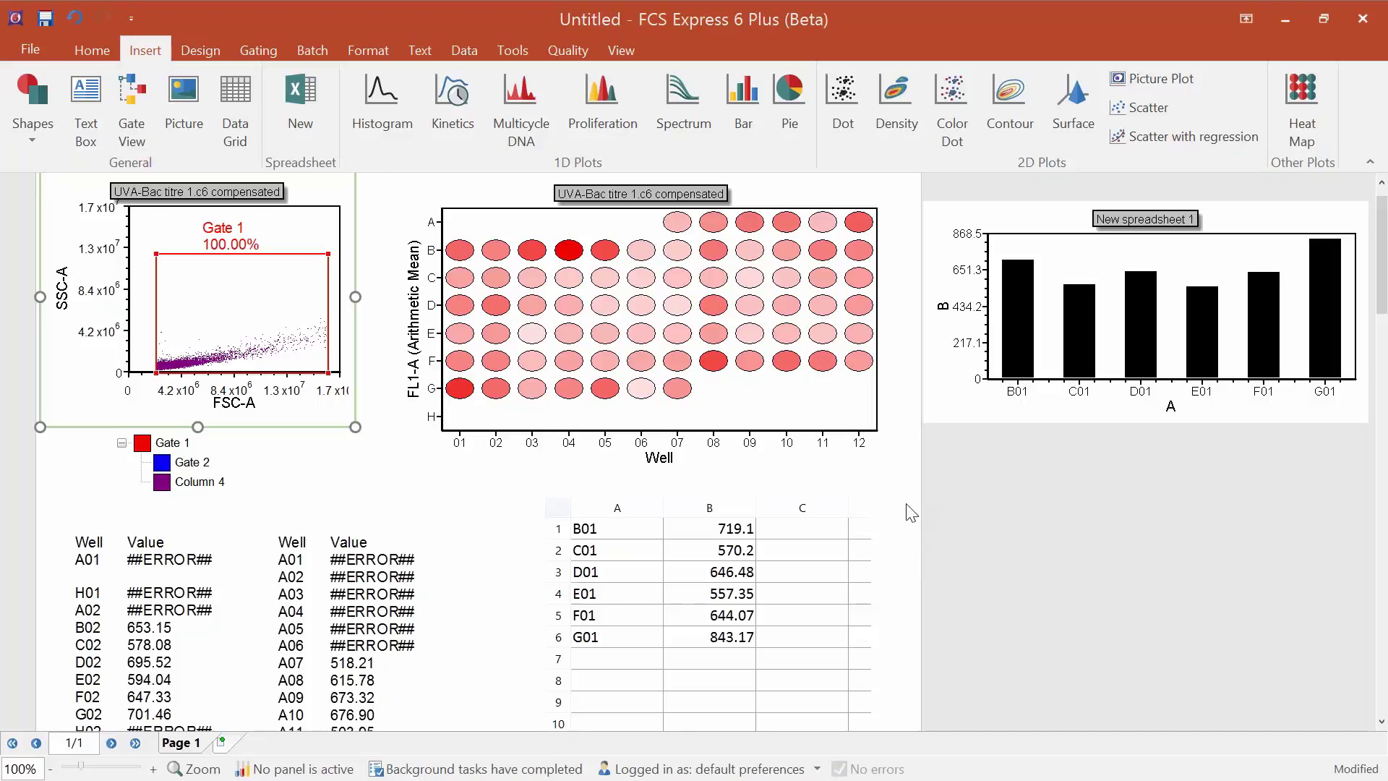
Open the recent layout Heat Map and Image Basics.fey without locating its missing data files manually.
click(52, 49)
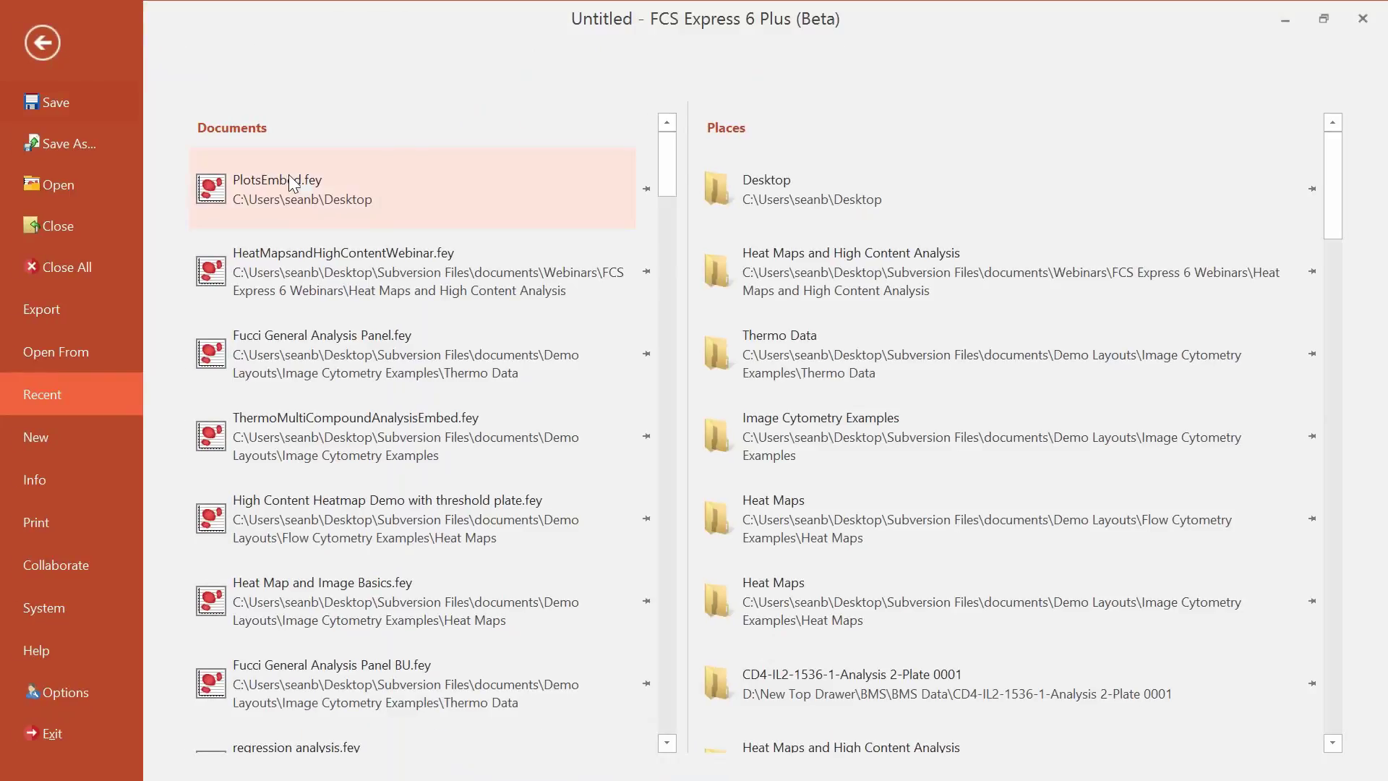
click(421, 609)
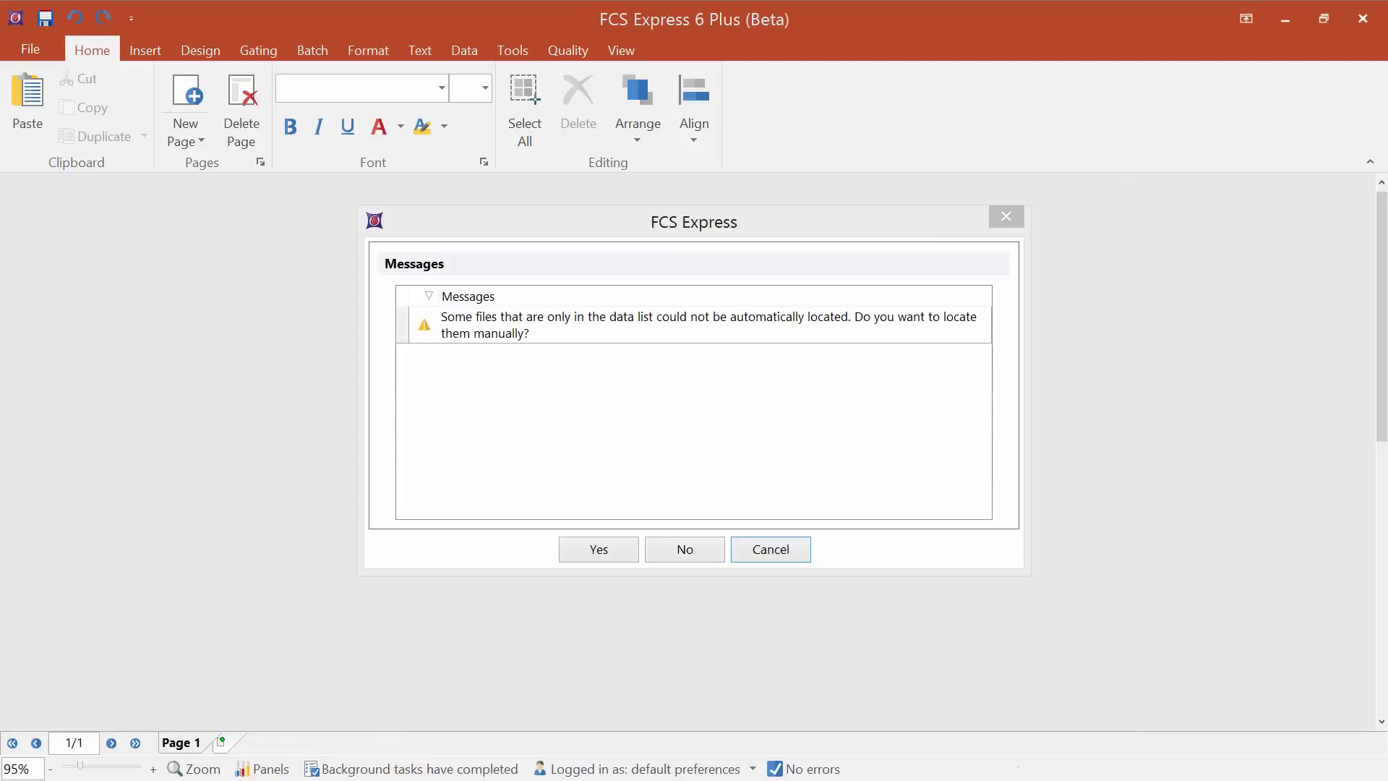
click(670, 554)
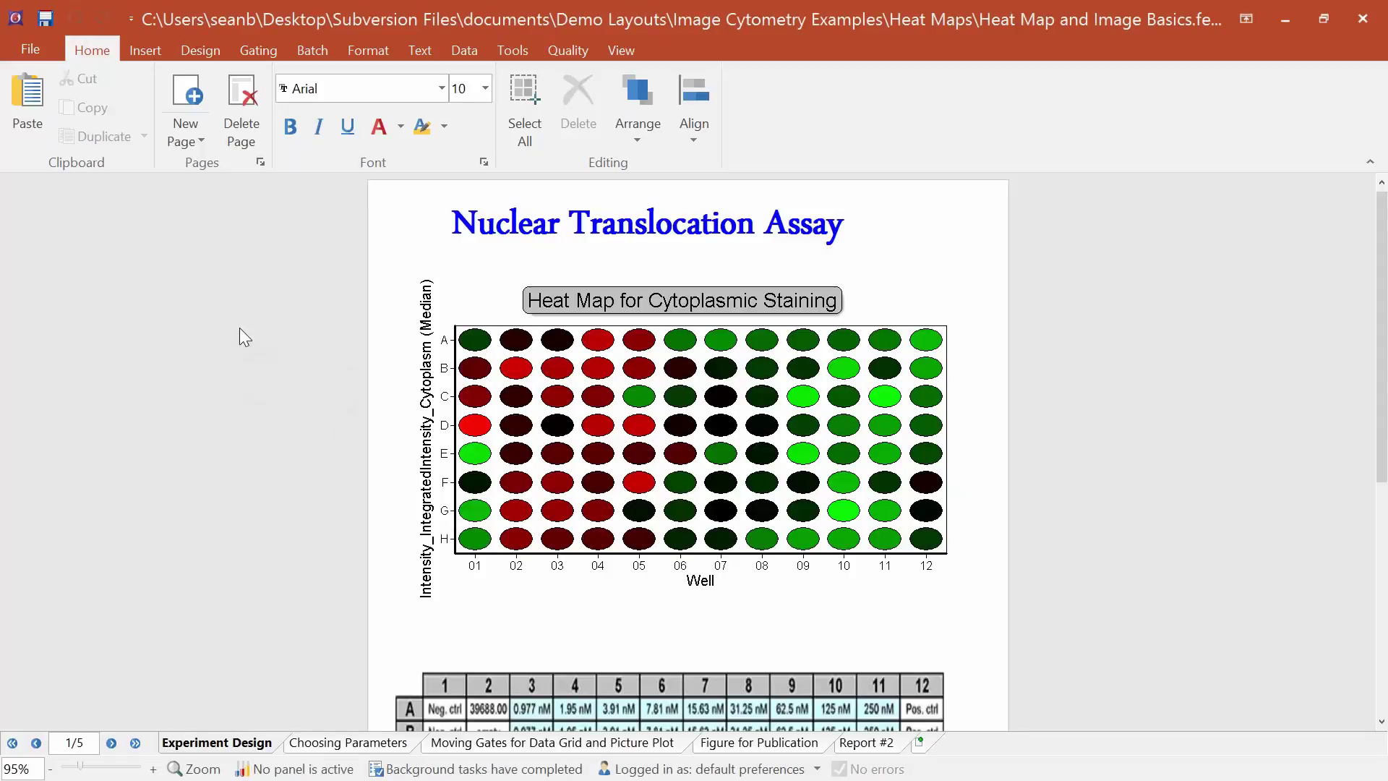
Review the Experiment Design page and the control dot plots on the Choosing Parameters page.
scroll(241, 323, down, 2)
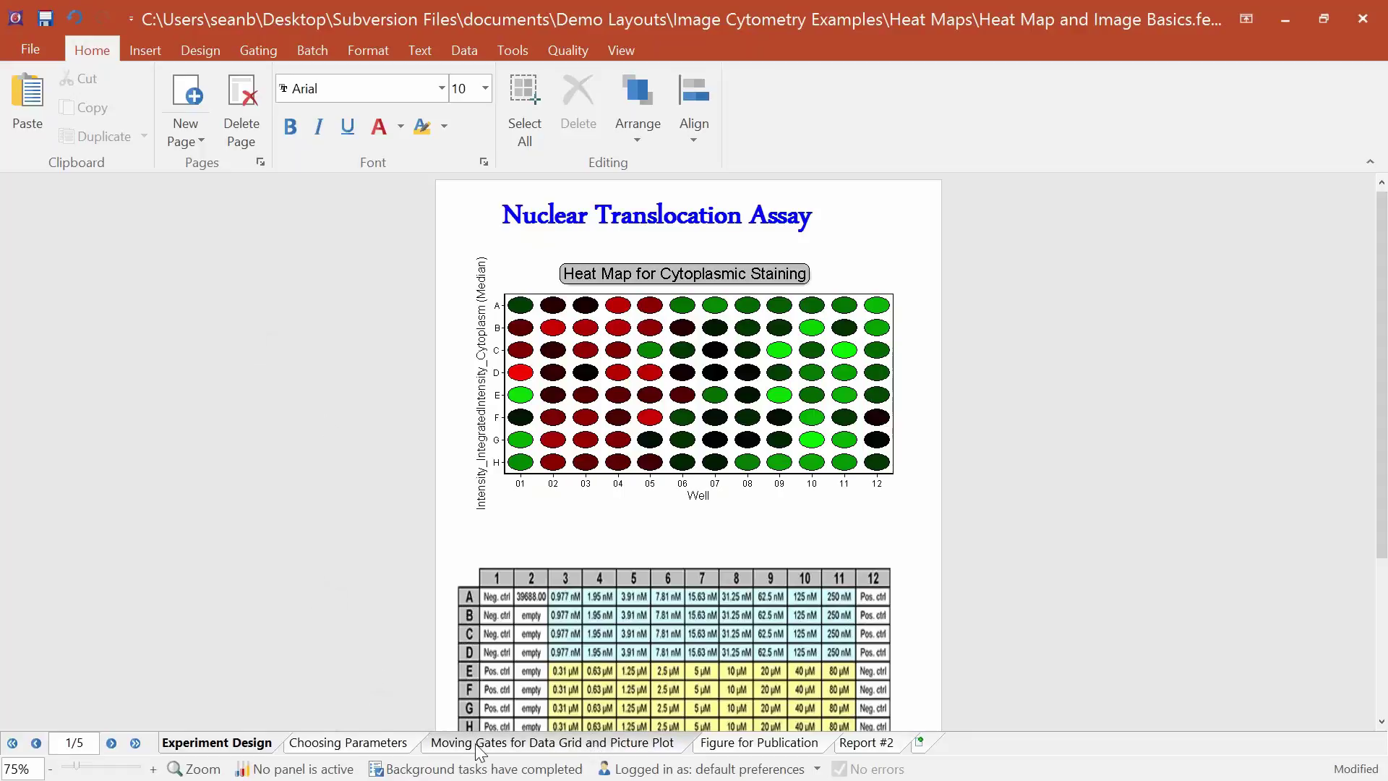
click(391, 752)
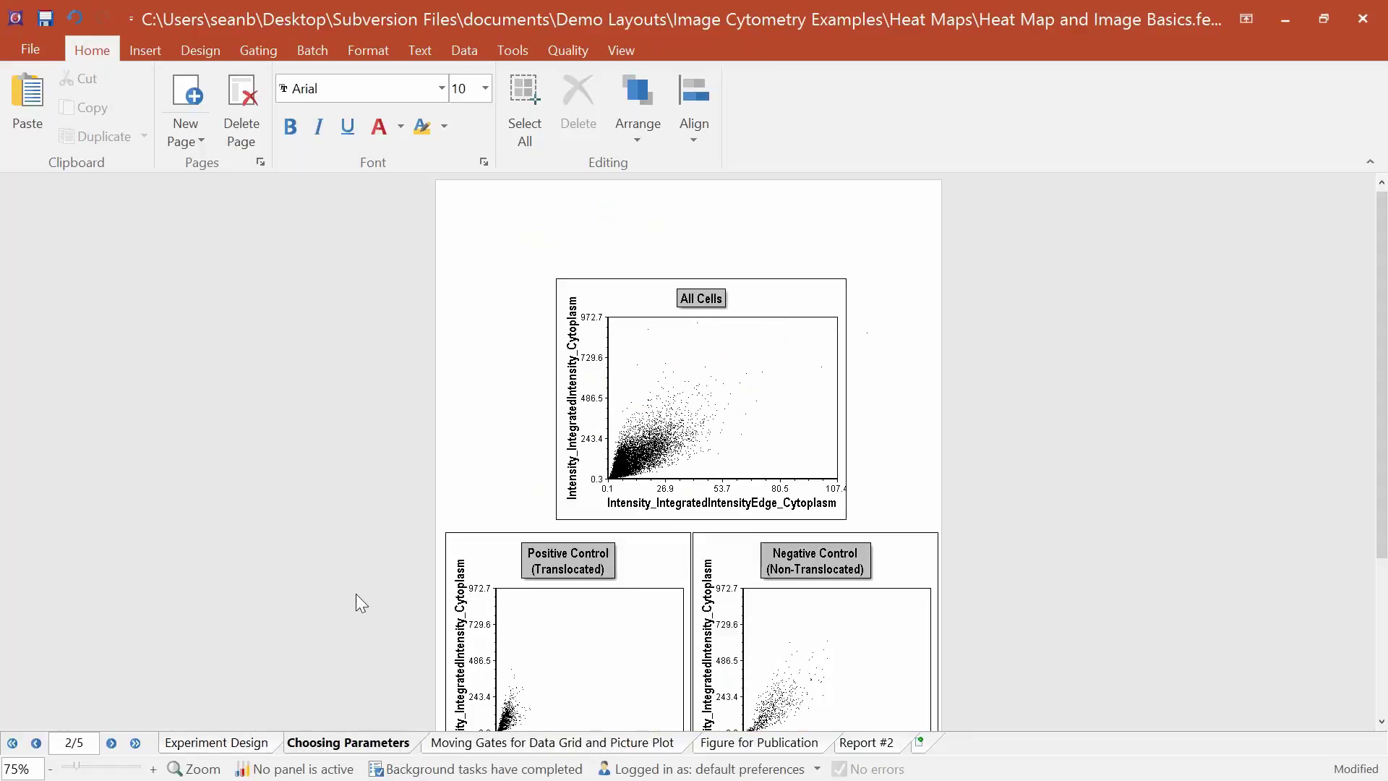
scroll(360, 573, down, 2)
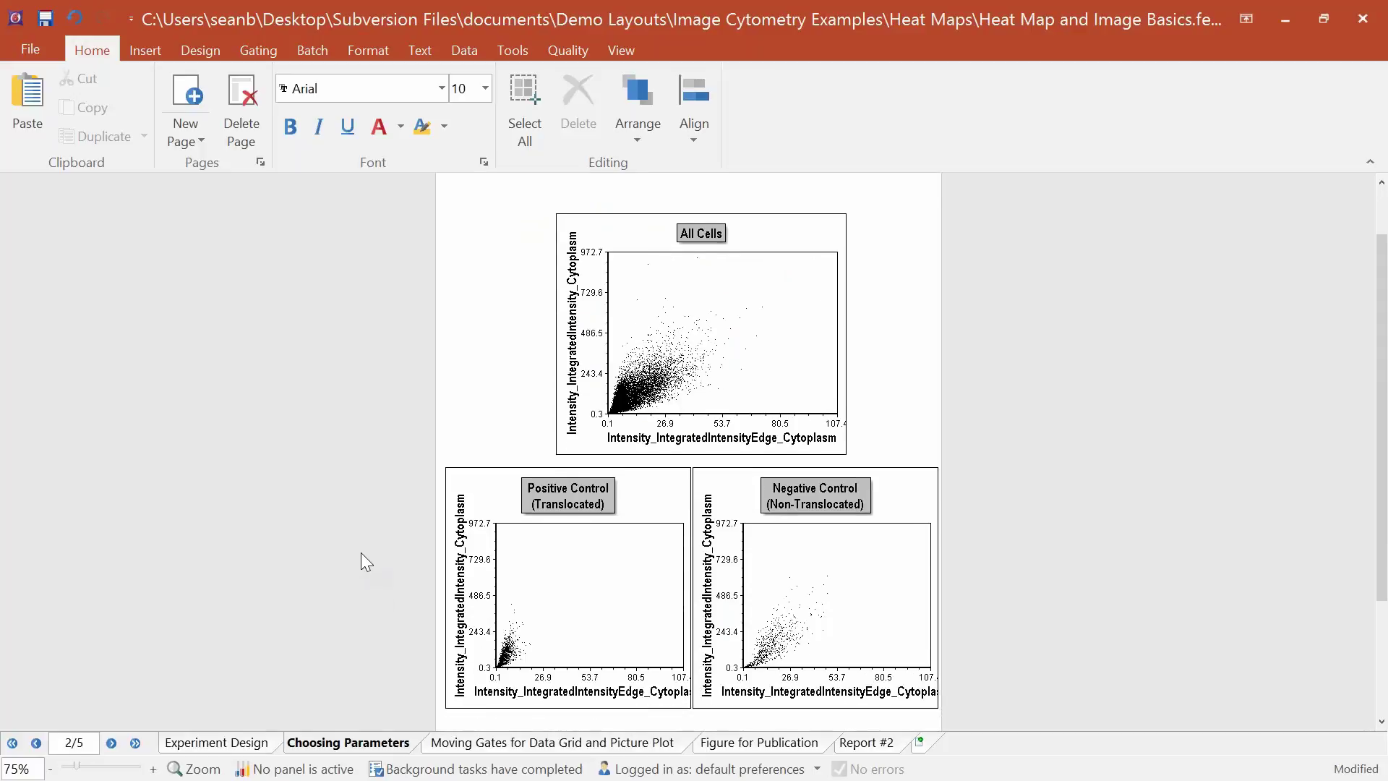
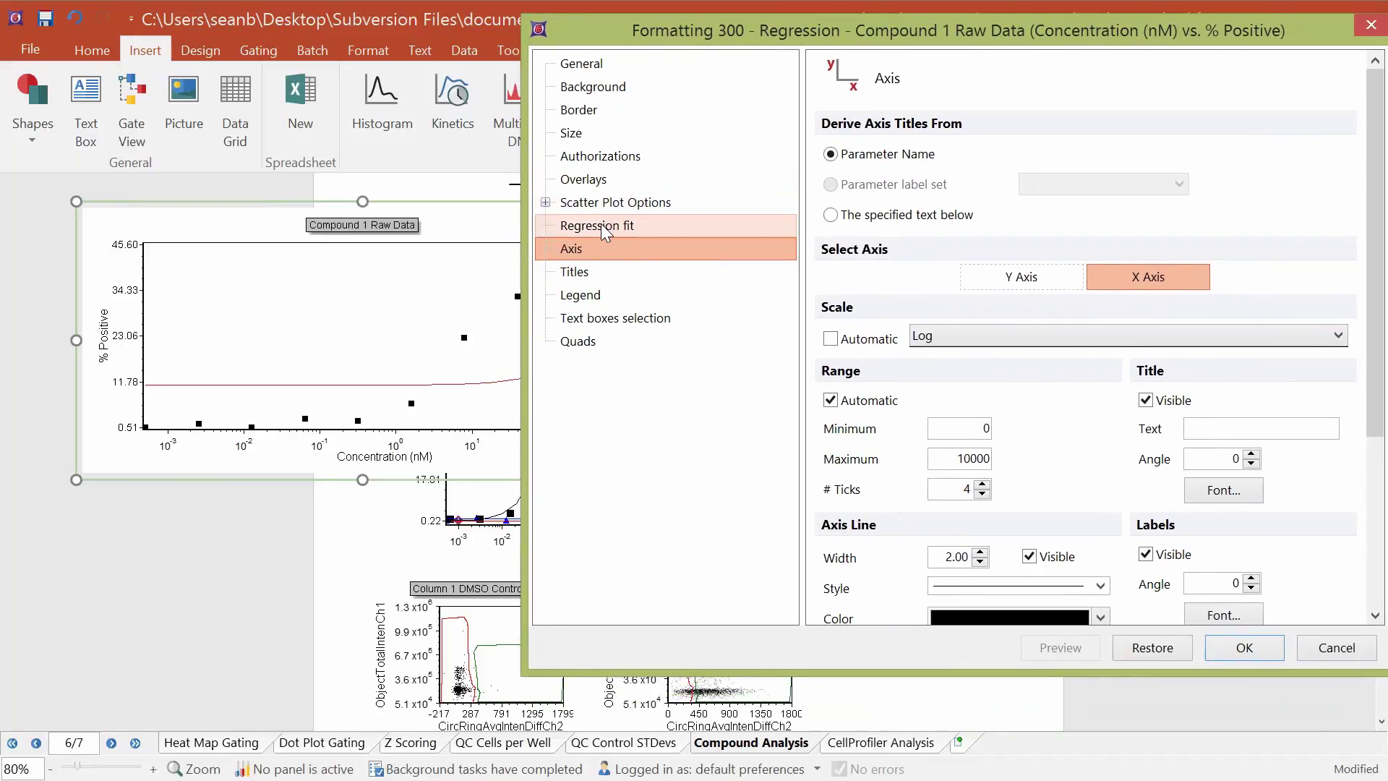
Set the Compound 1 Raw Data plot's regression type to FiveParmLogistic, preview the fit and apply it.
click(605, 224)
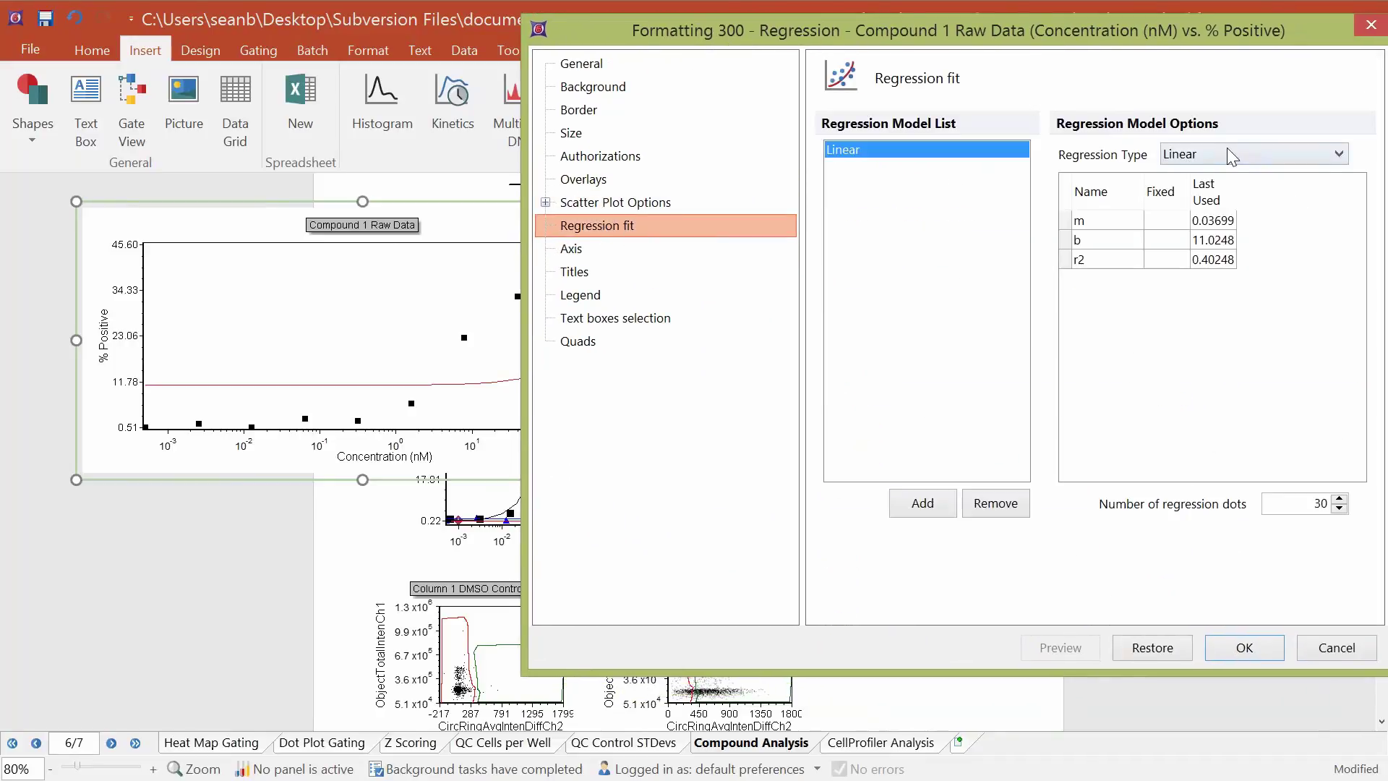
click(1225, 151)
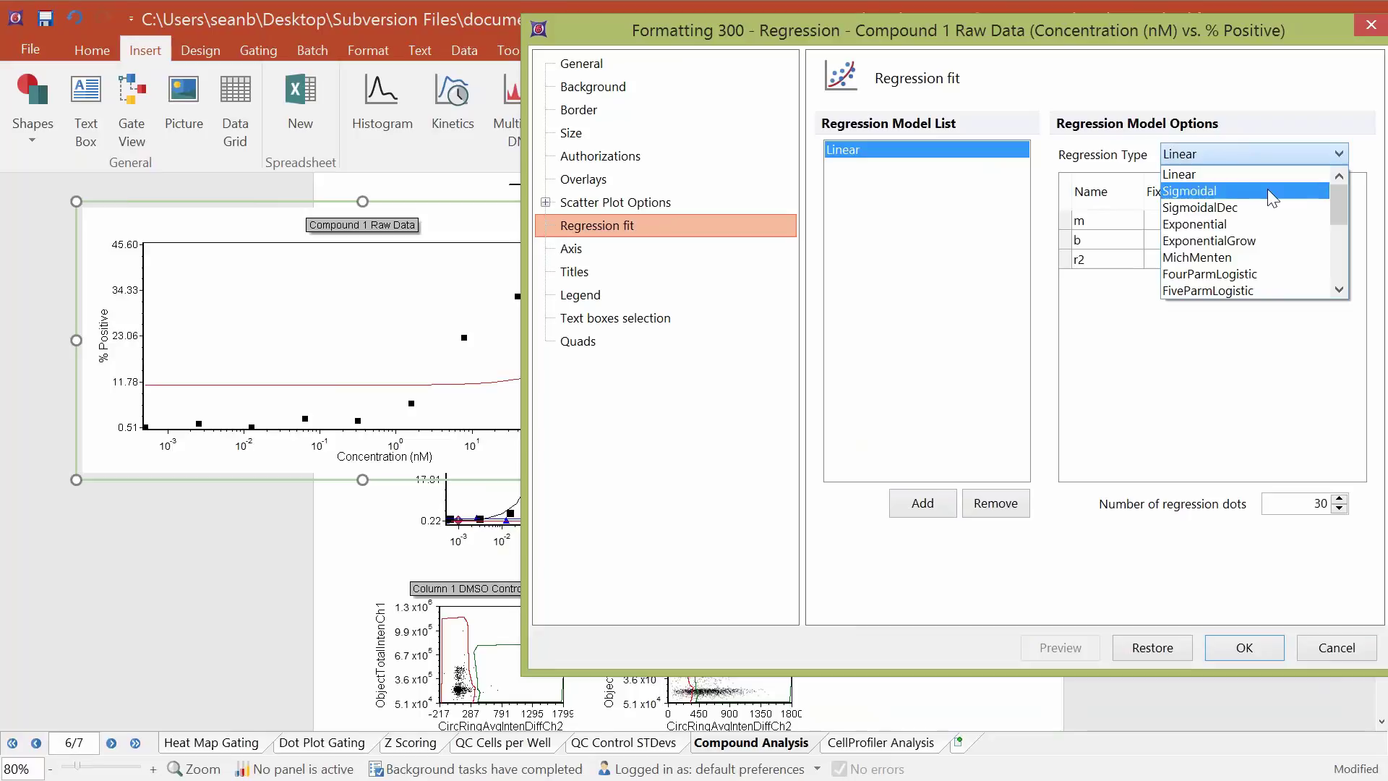
click(1235, 291)
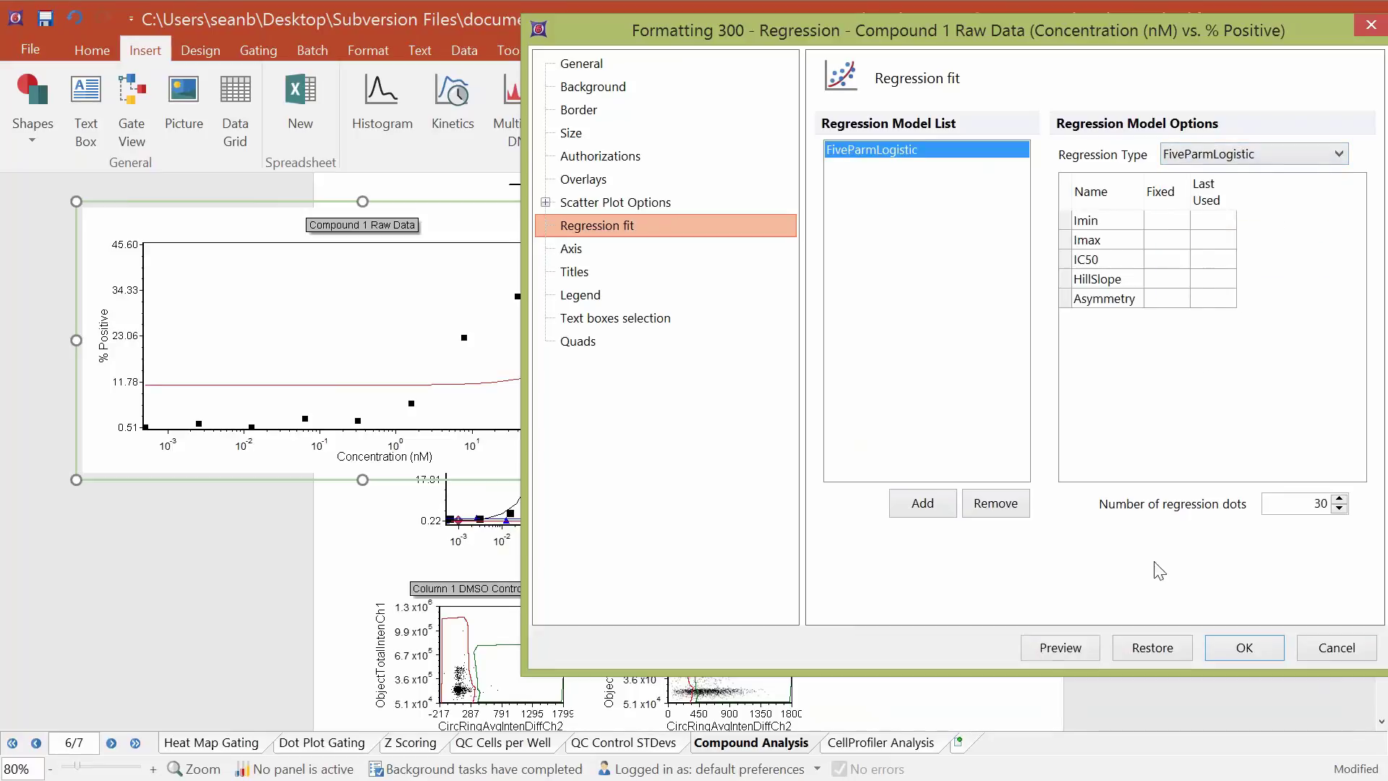
click(1094, 653)
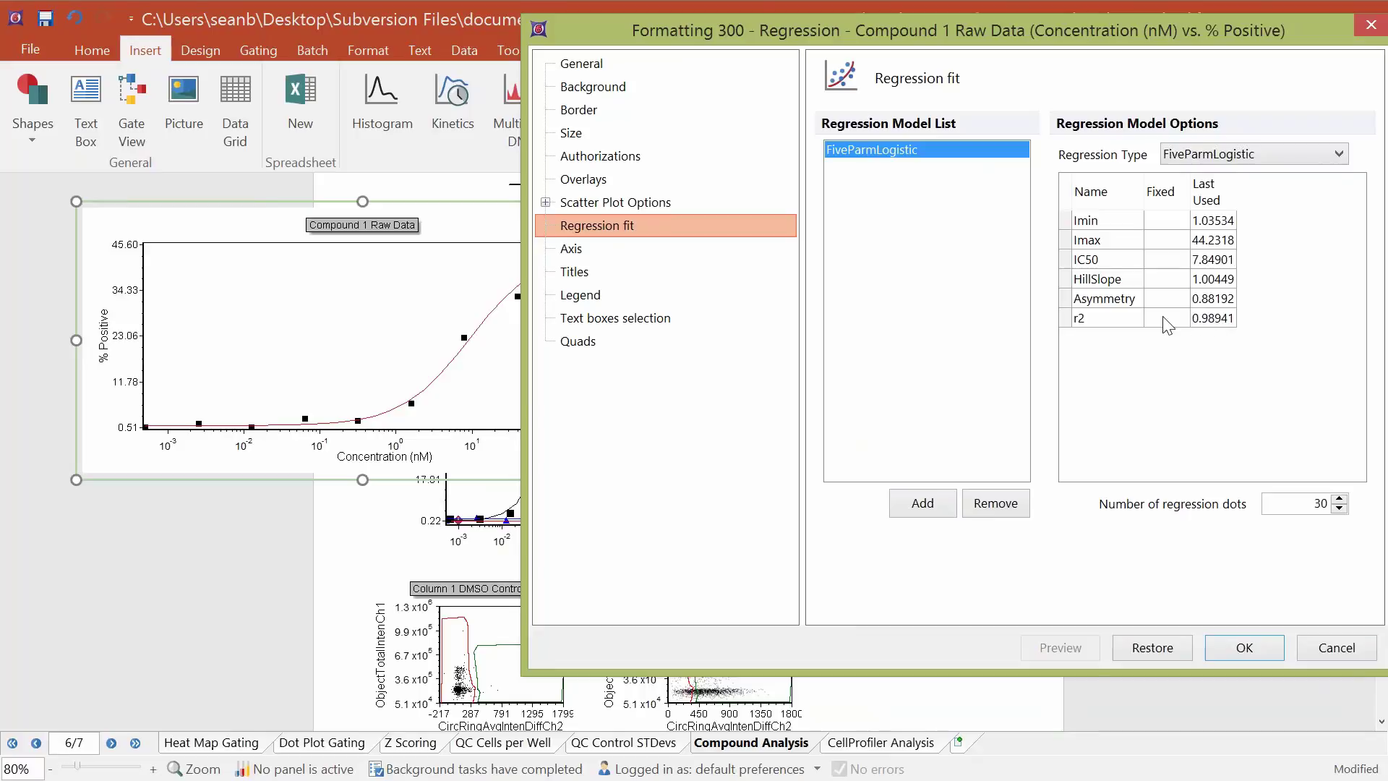
click(1245, 649)
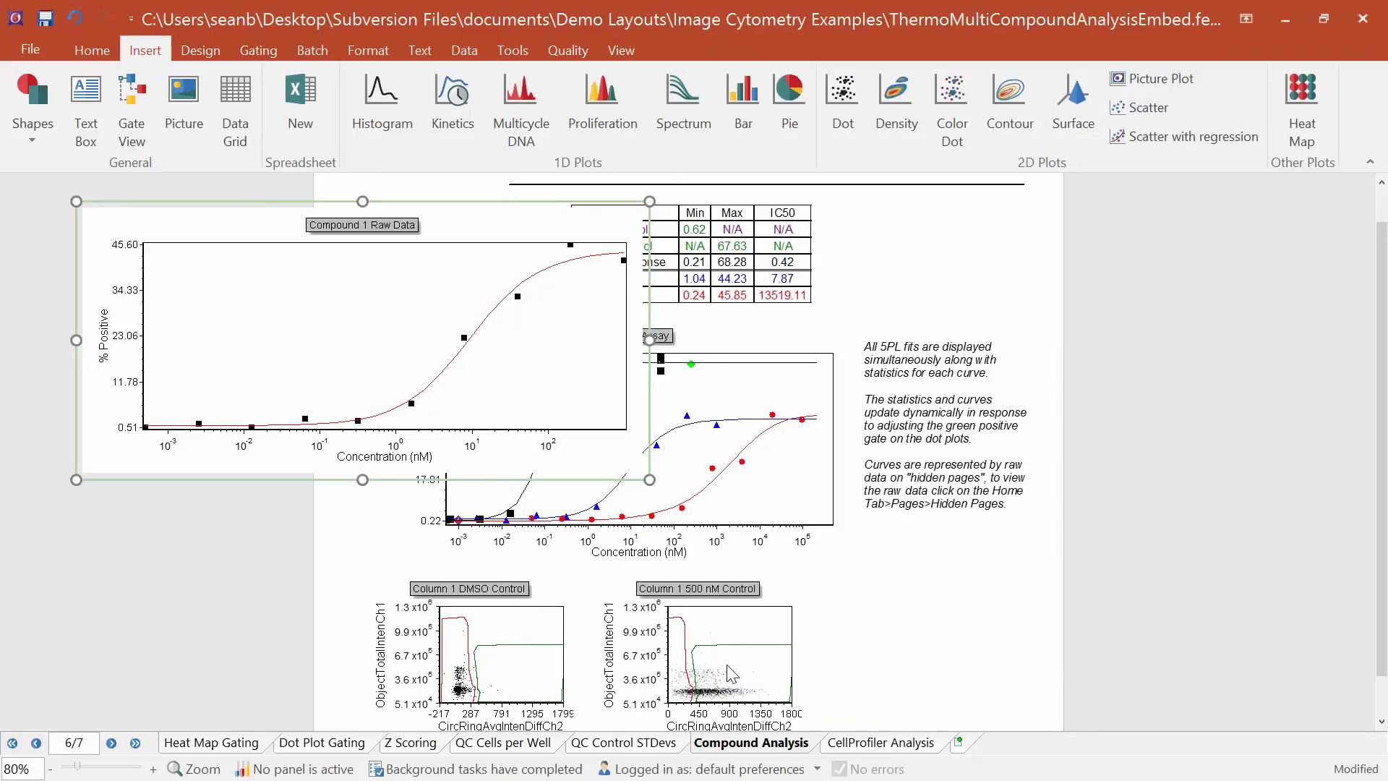
Move the green positive gate on the Column 1 500 nM Control plot up and right, and shift it back toward the cells.
drag(733, 674, 765, 625)
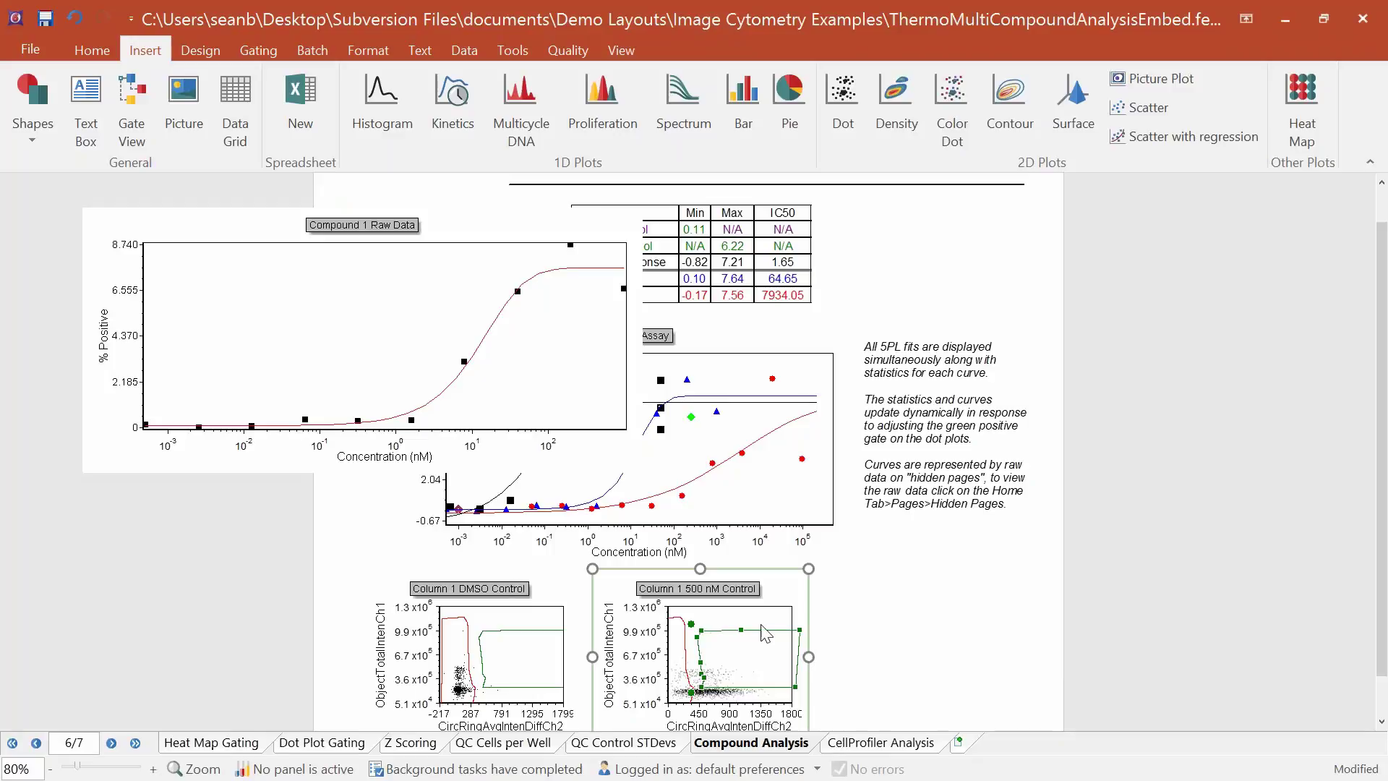
drag(749, 669, 739, 675)
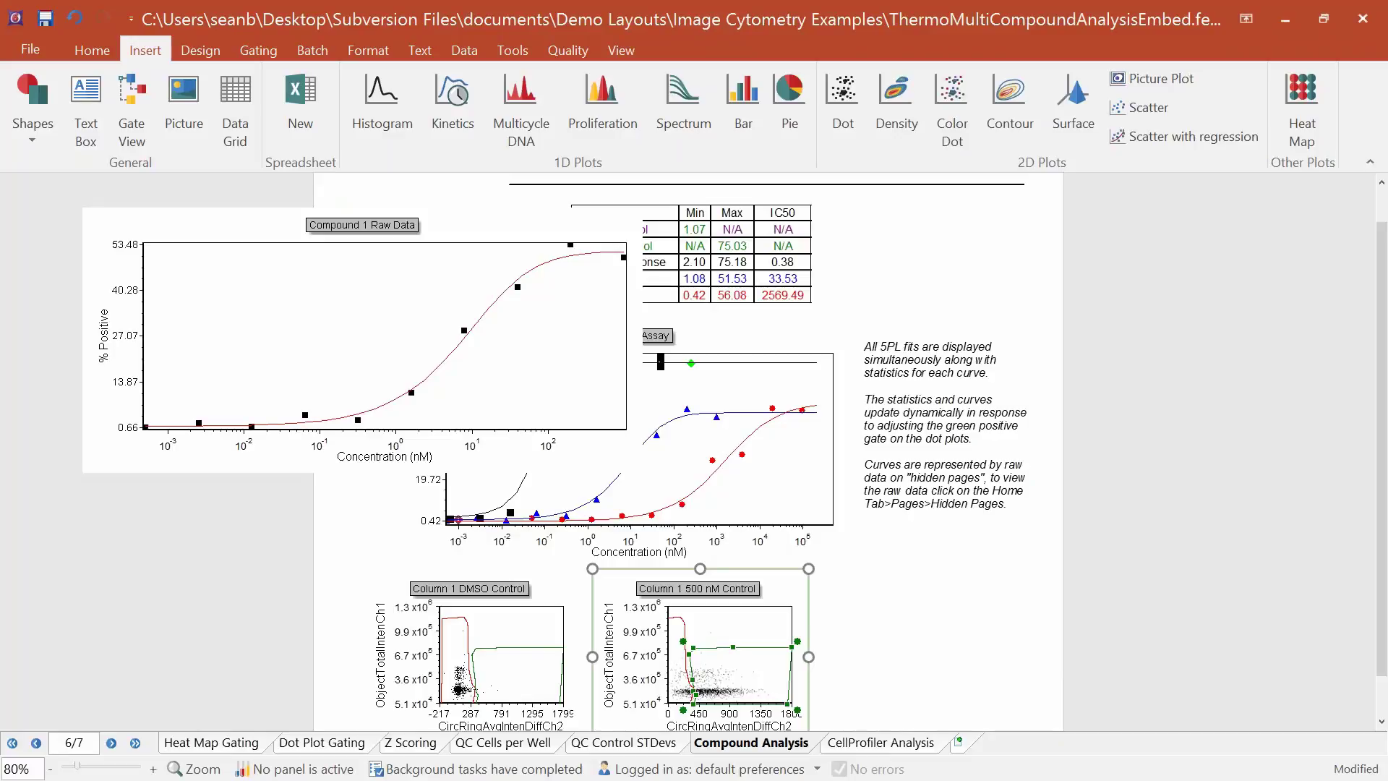
Open the recent layout Fucci General Analysis Panel.fey and display its Data List.
click(49, 50)
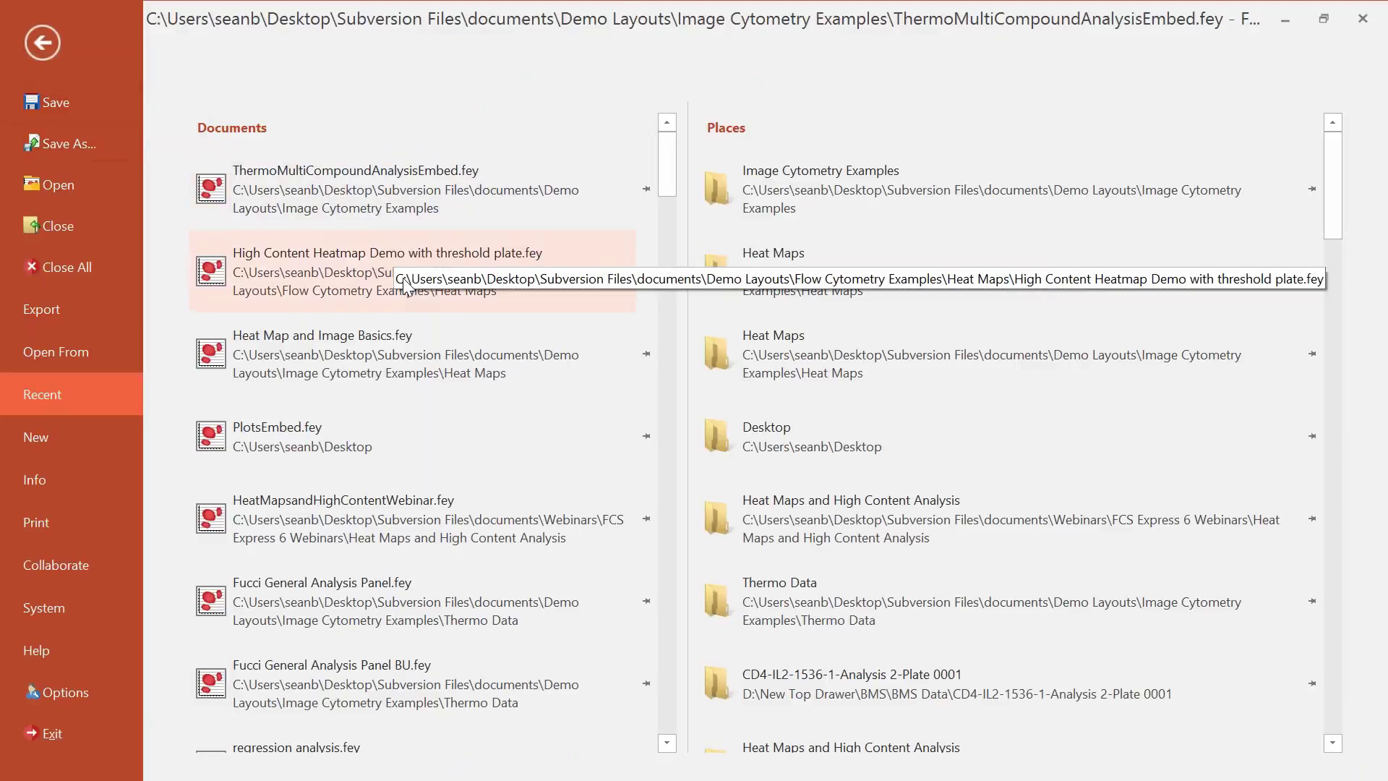
click(428, 588)
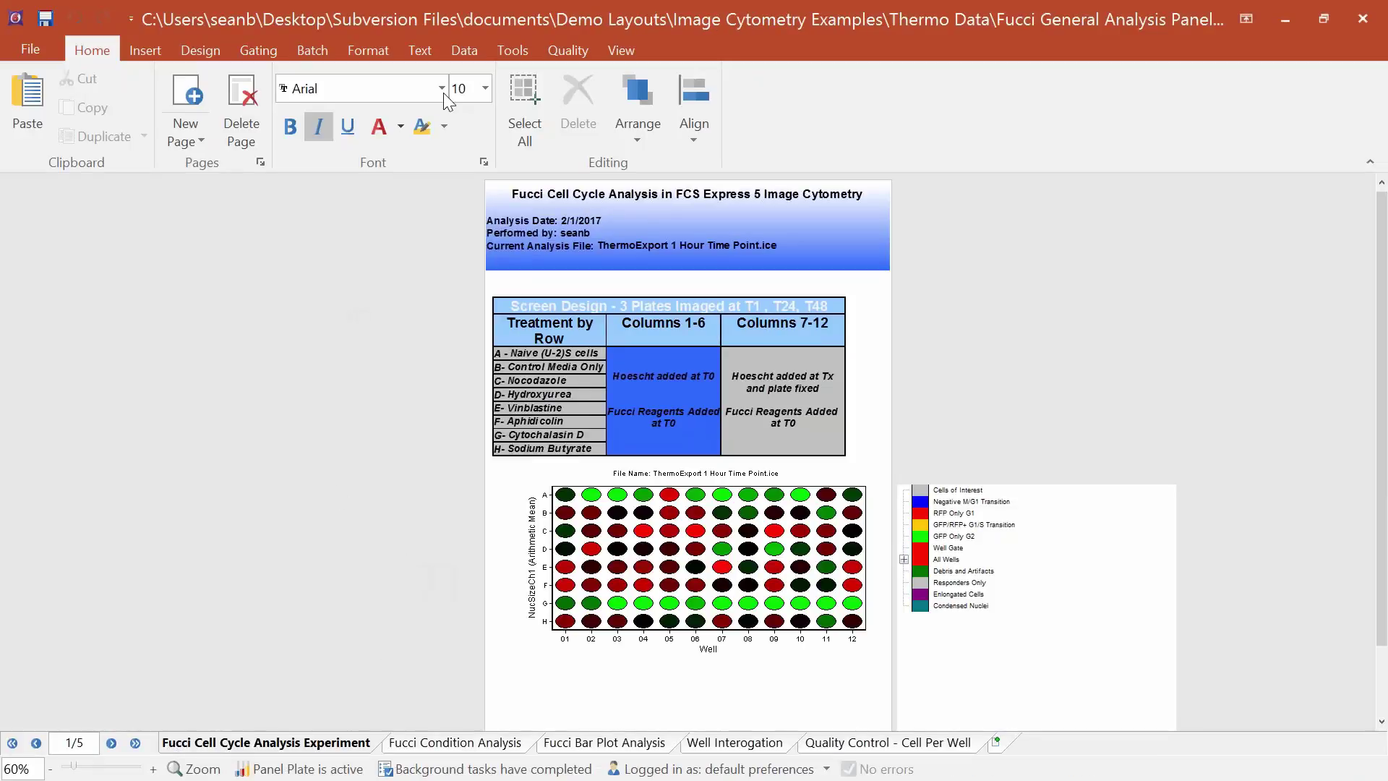
click(471, 52)
click(545, 93)
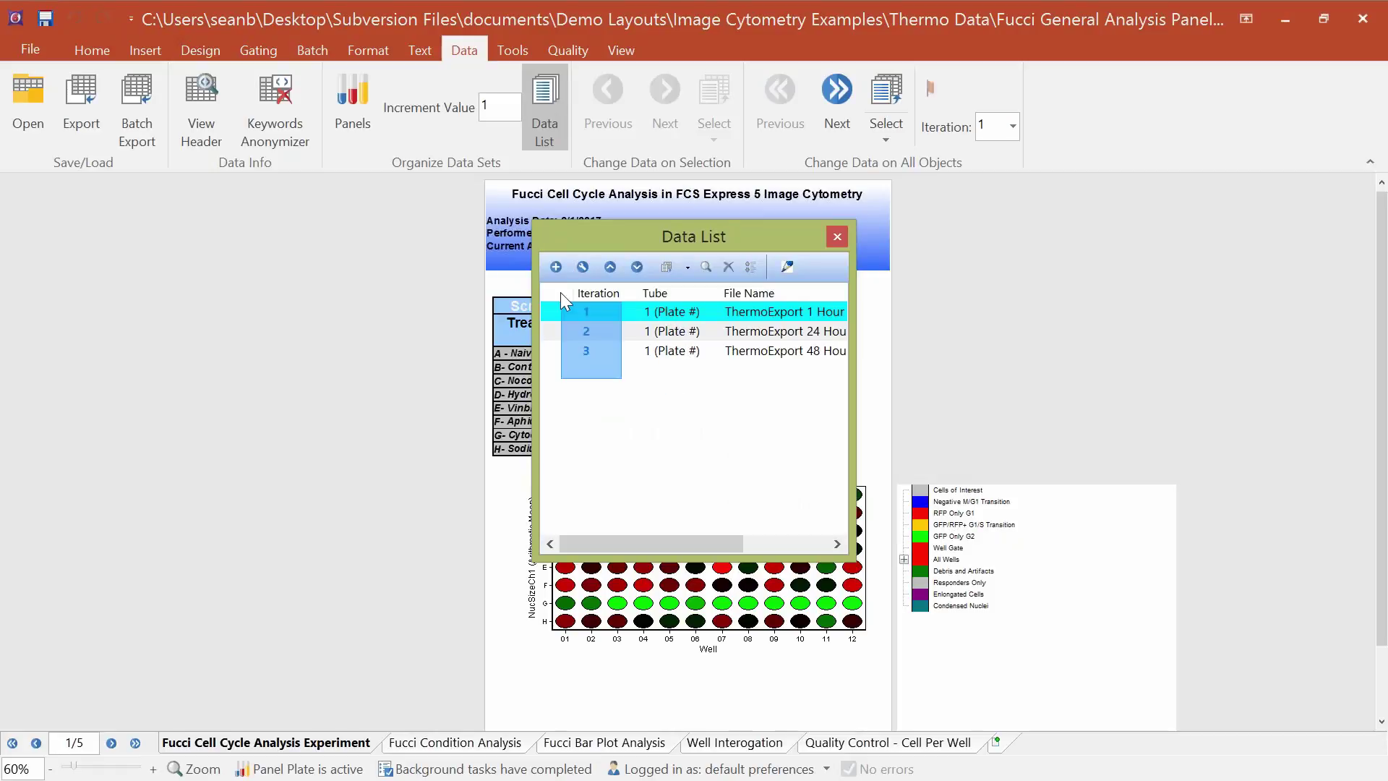
Move the Data List beside the page and remove all three ThermoExport files from it.
click(688, 350)
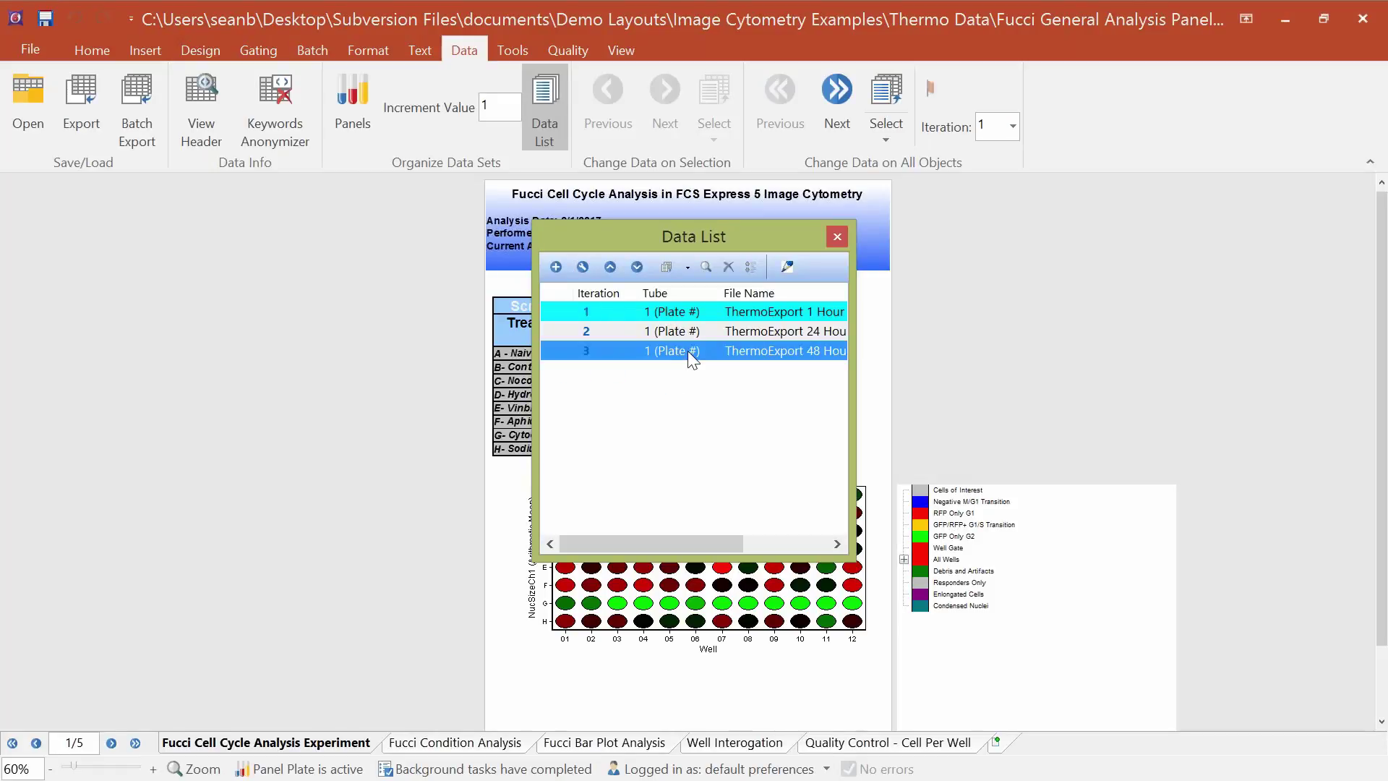
drag(688, 334, 1126, 194)
click(734, 266)
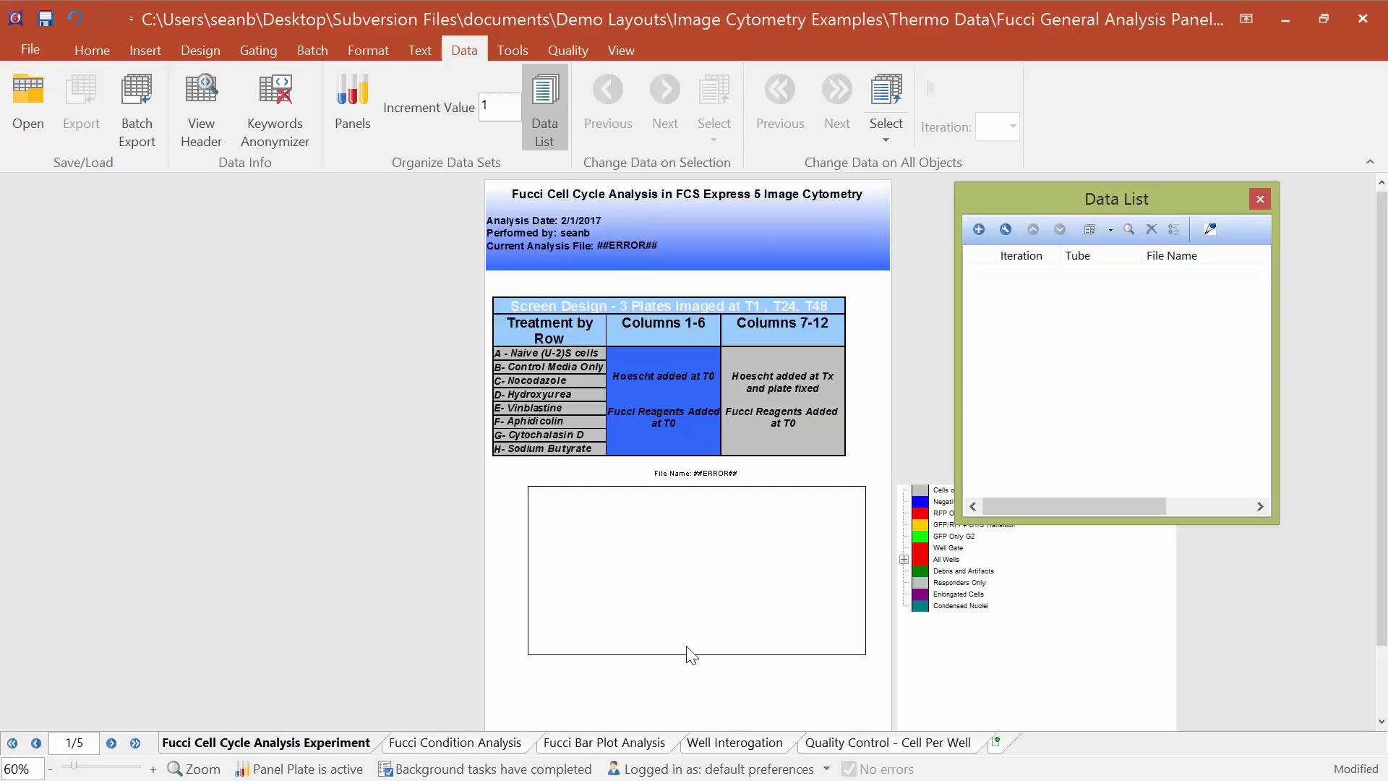
On the Fucci Condition Analysis page, load ThermoExport 1 Hour Time Point.ice from the Thermo Data folder as an ICE Format file.
click(640, 742)
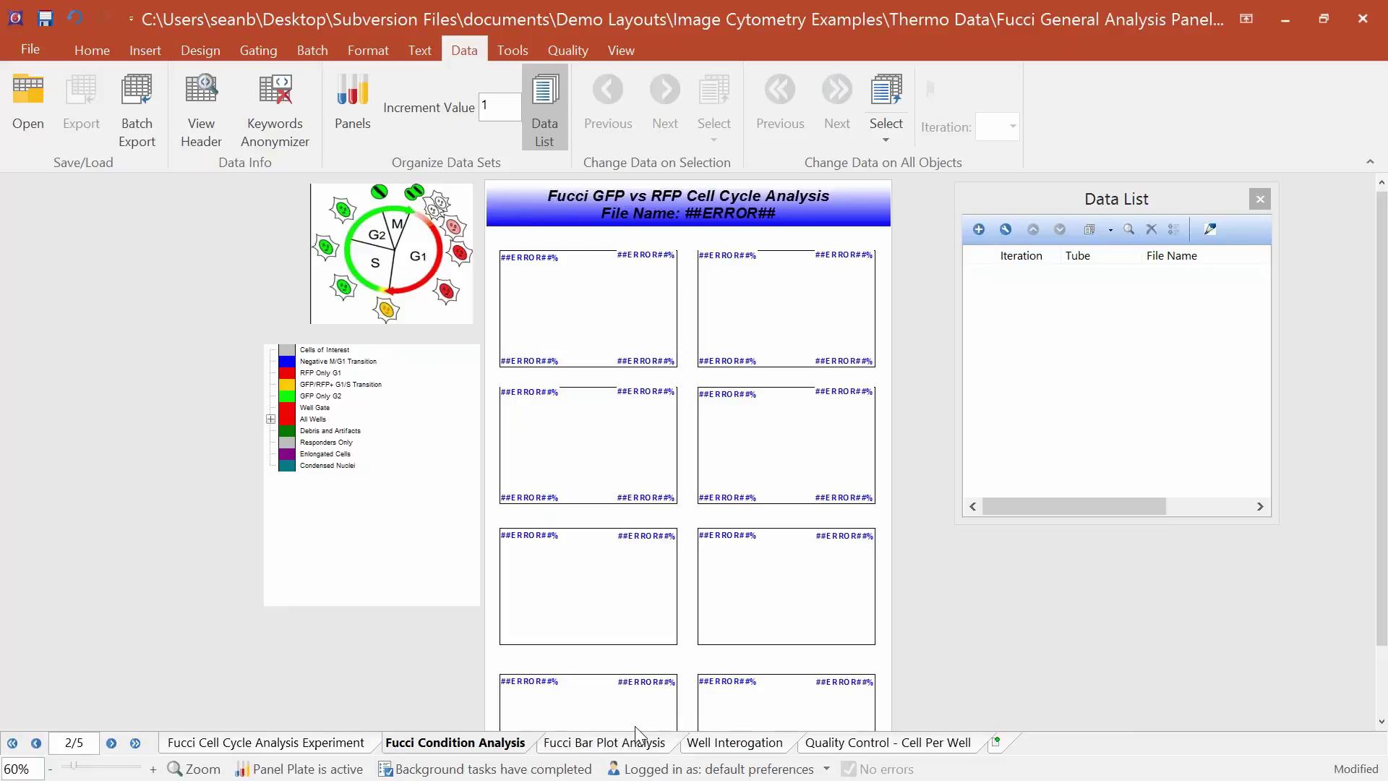
click(979, 229)
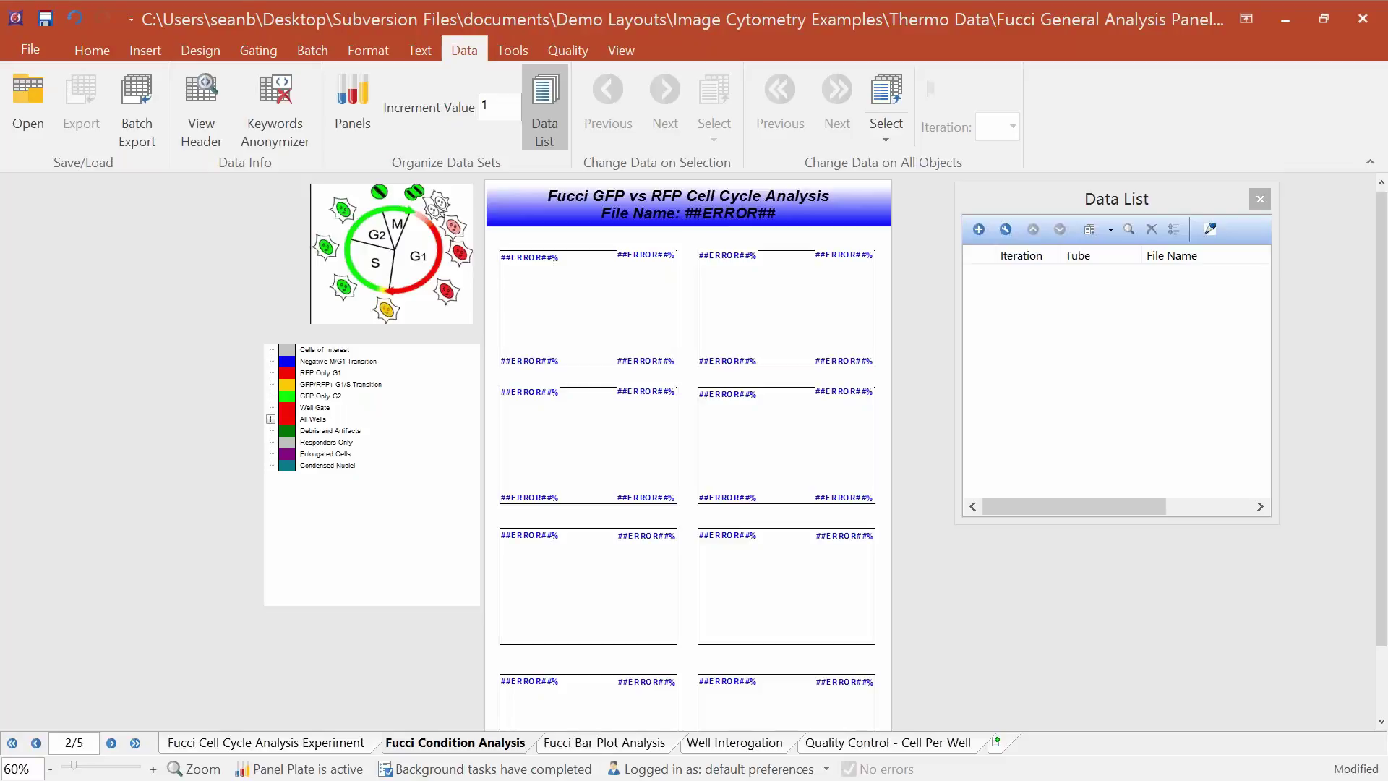
click(134, 145)
scroll(756, 434, down, 1)
scroll(755, 434, down, 2)
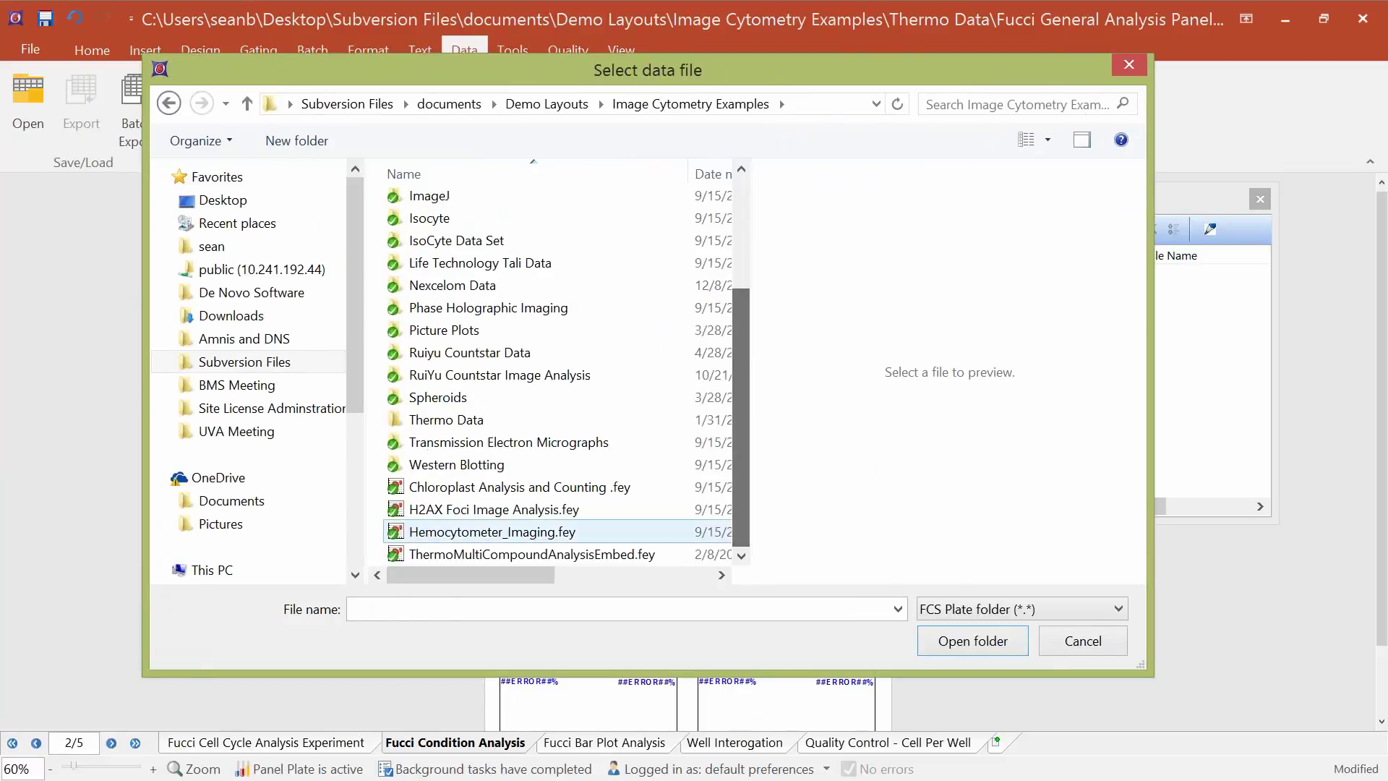
double_click(439, 419)
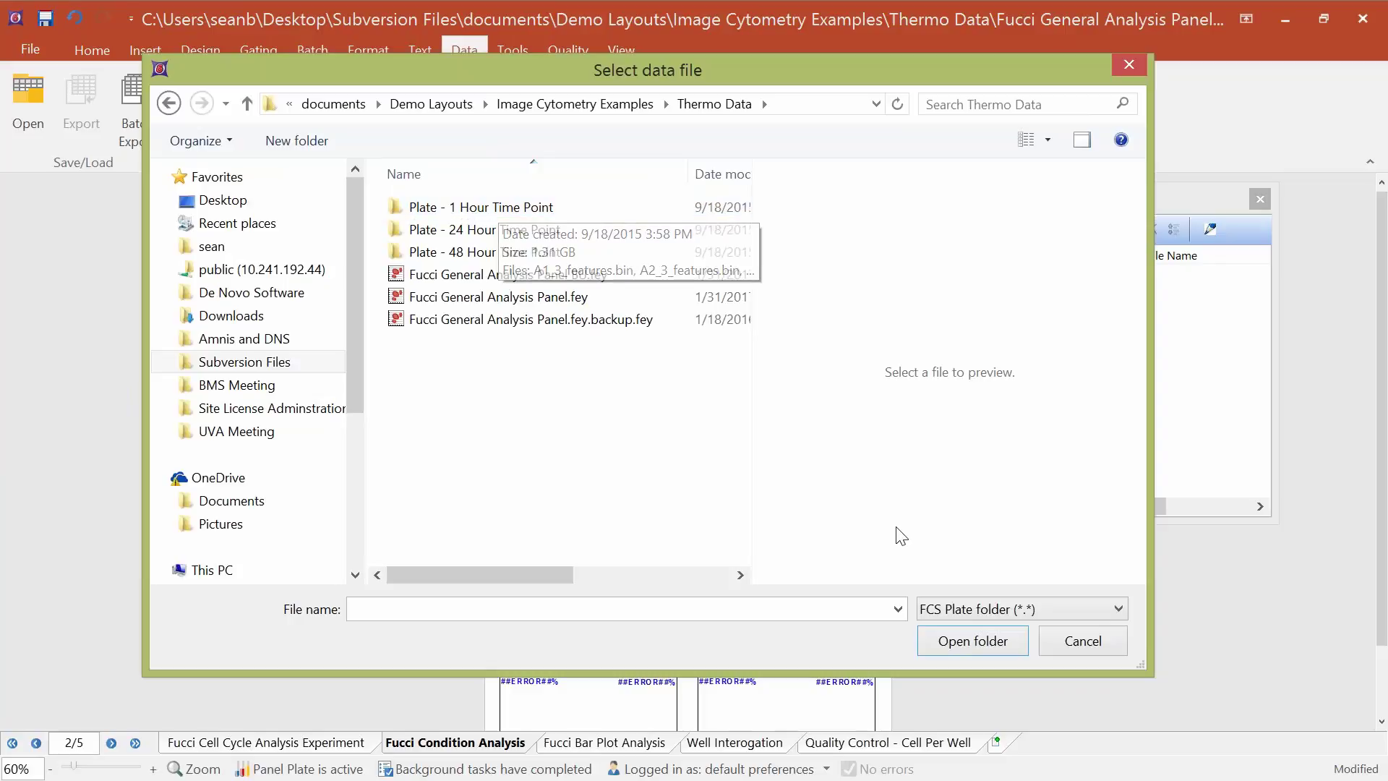
click(952, 612)
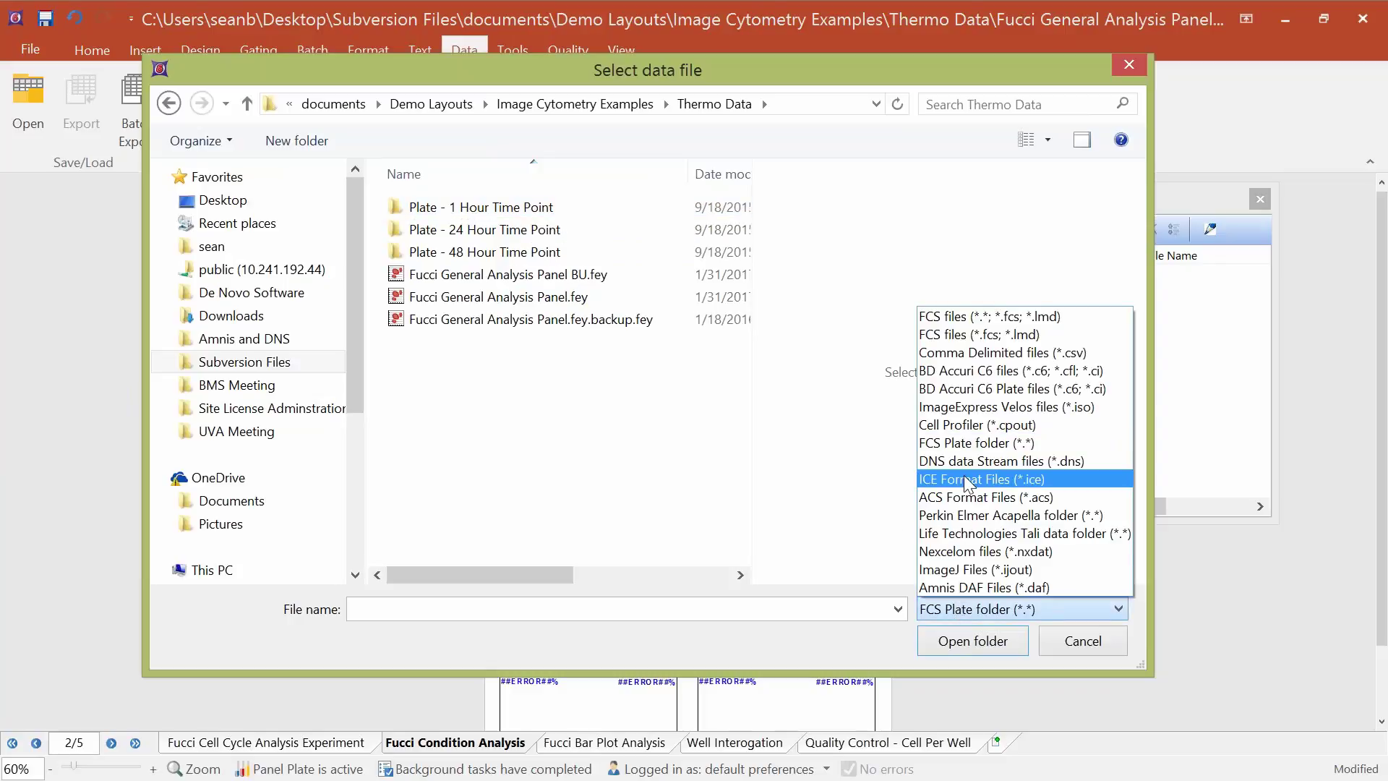
click(969, 479)
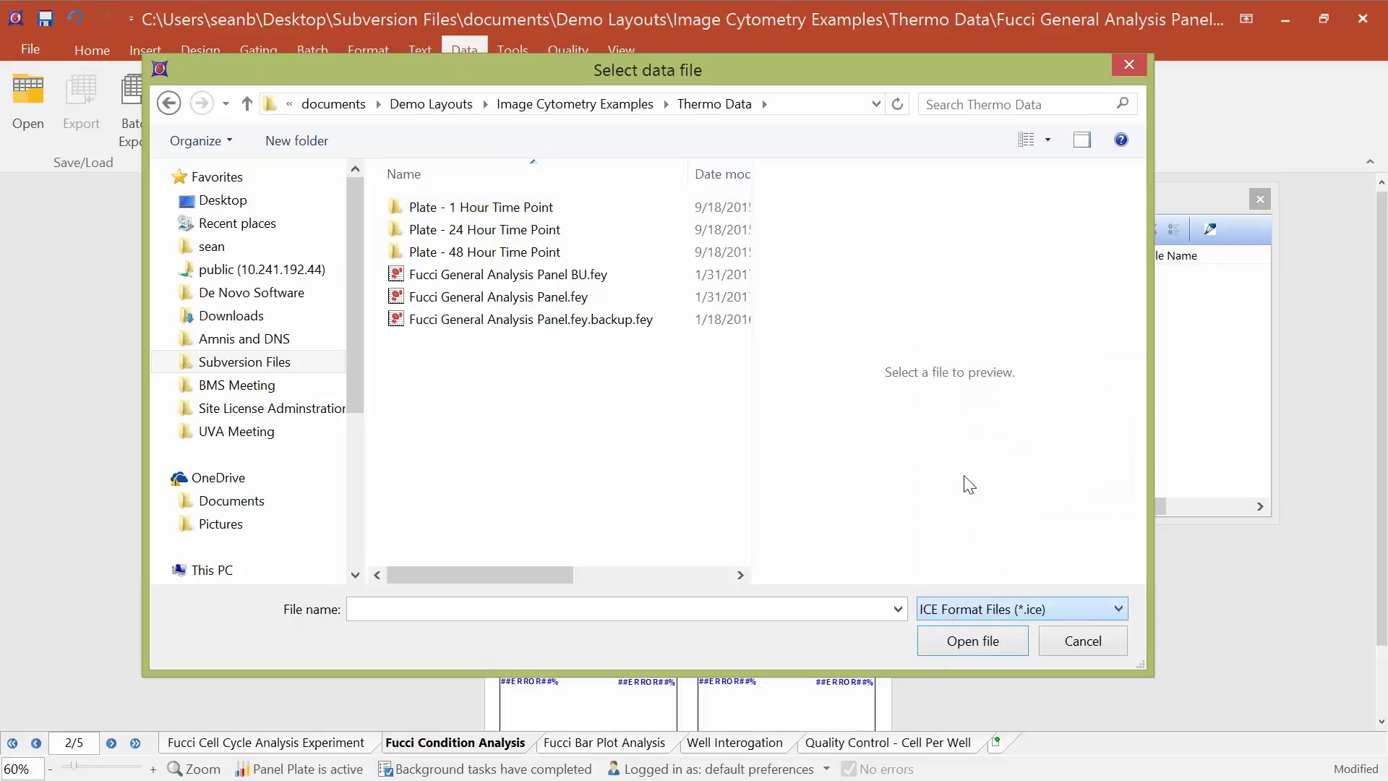
double_click(473, 212)
click(474, 209)
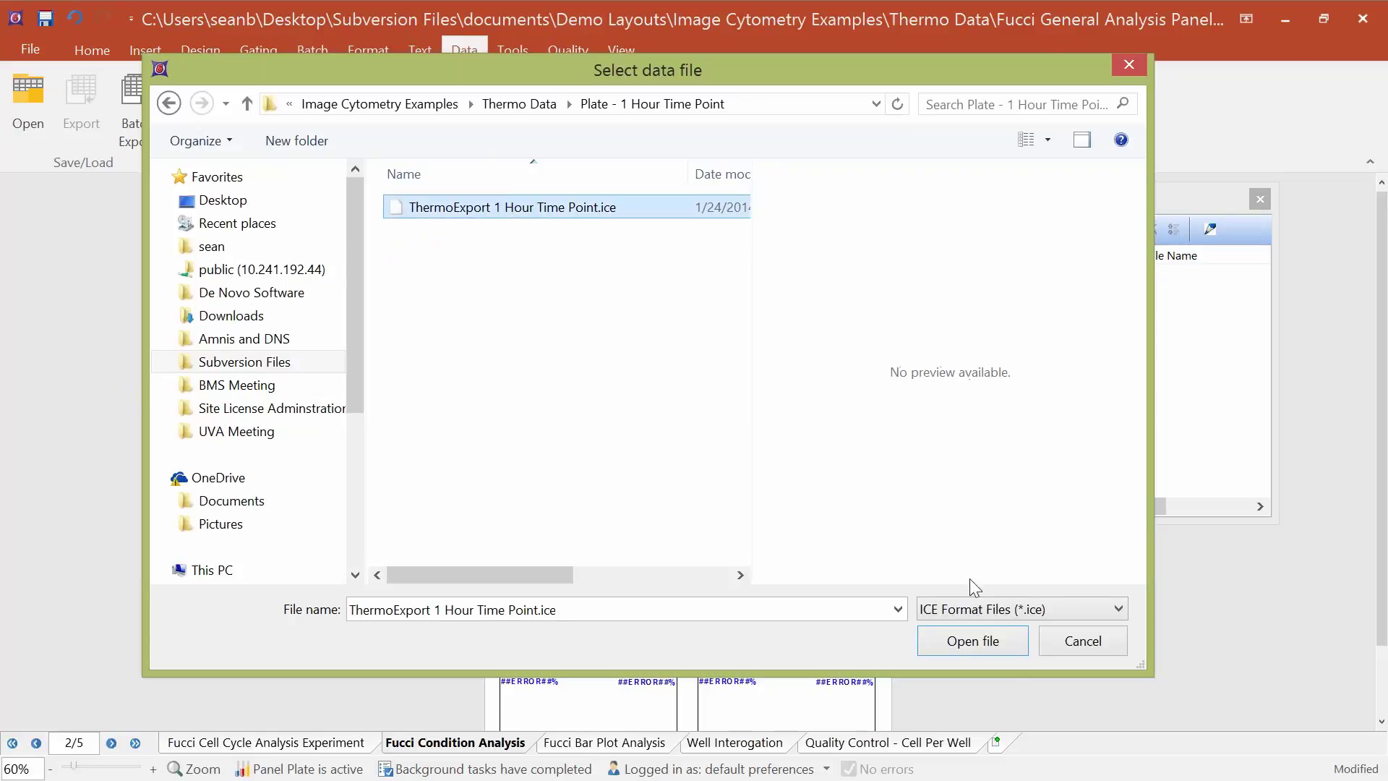
click(972, 641)
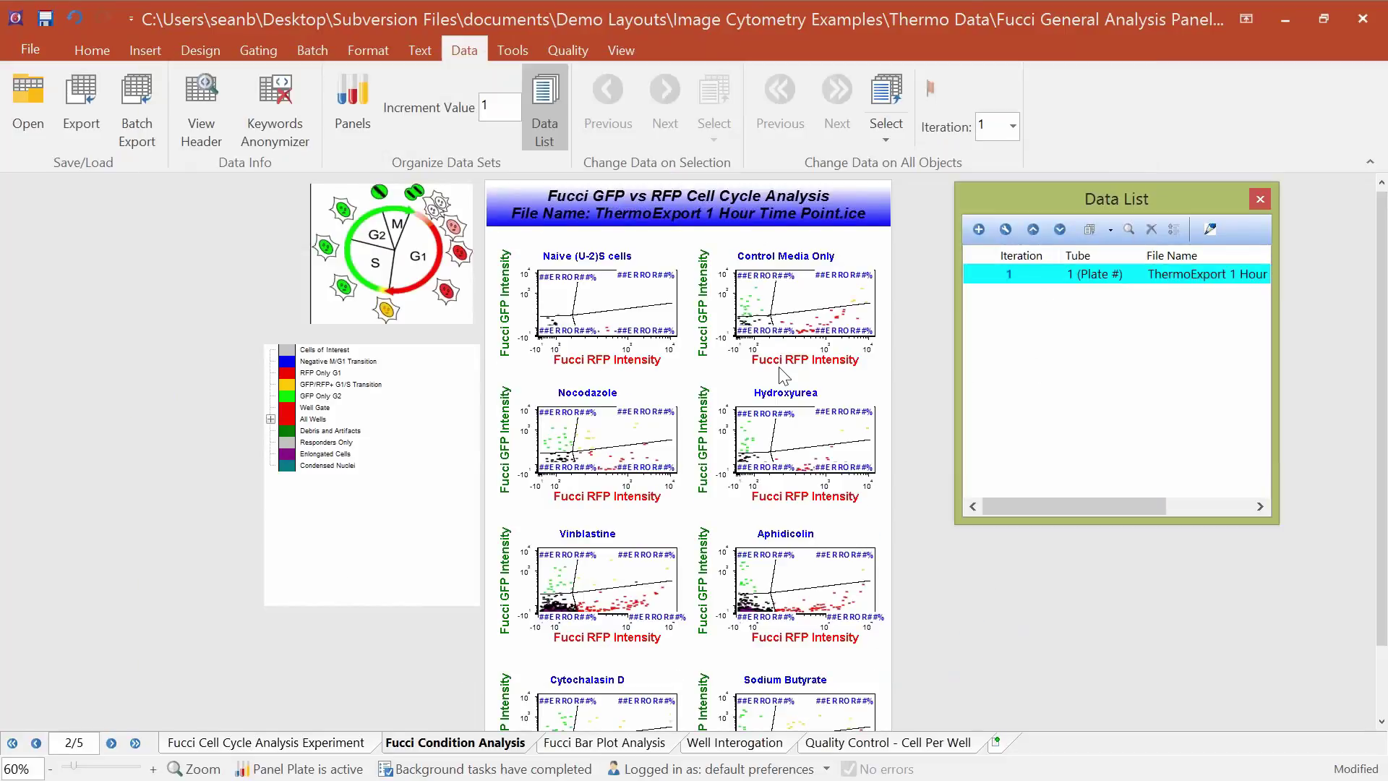
Check the Fucci Cell Cycle Analysis Experiment page, return to Fucci Condition Analysis, and add ThermoExport 24 Hour Time Point.ice to the Data List.
click(356, 745)
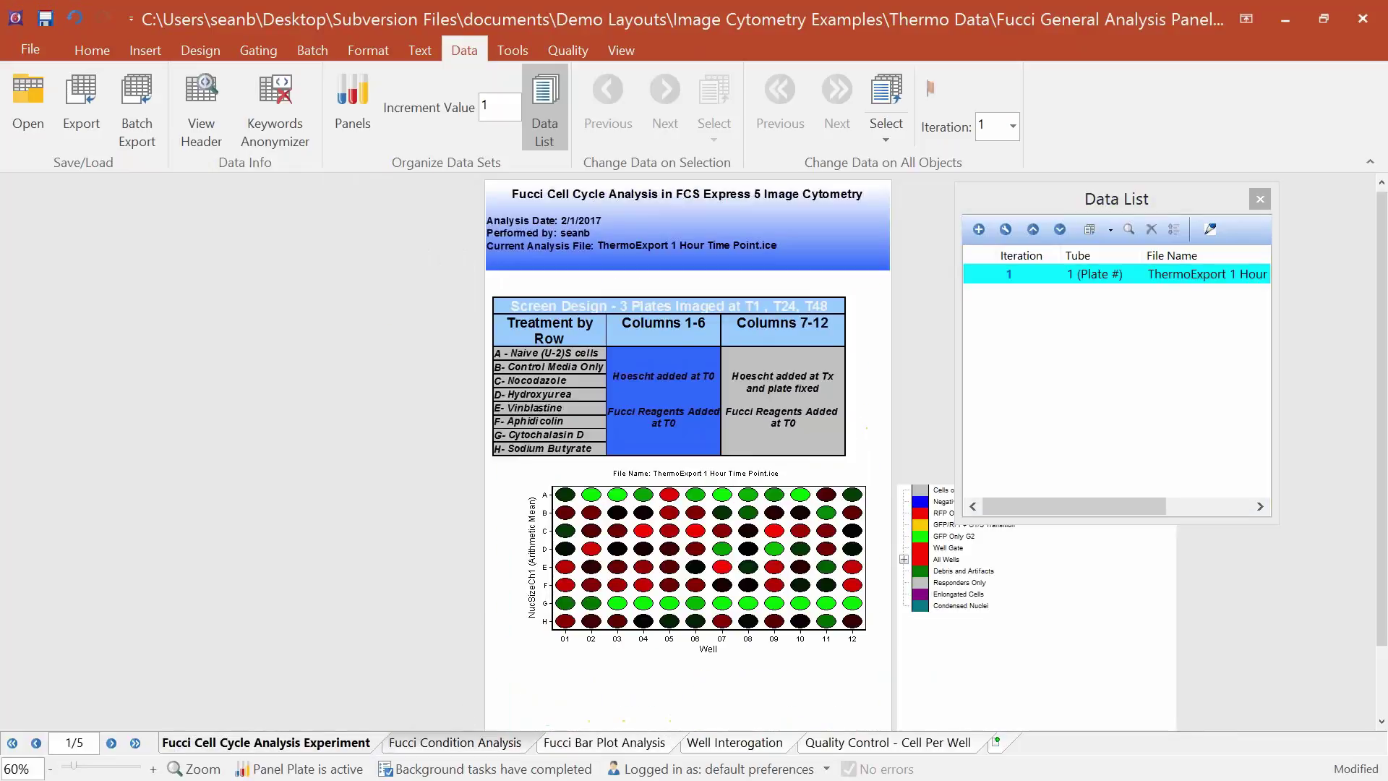
click(509, 742)
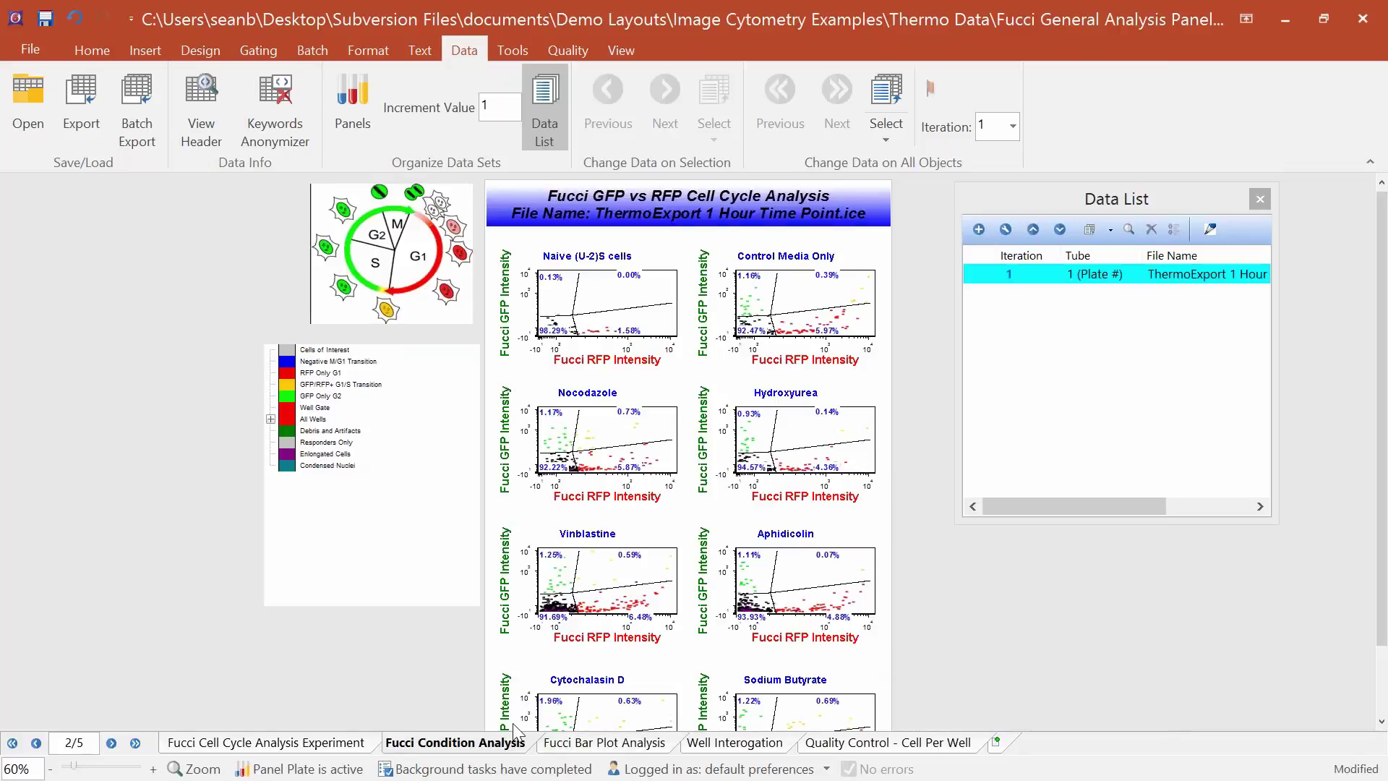
click(978, 229)
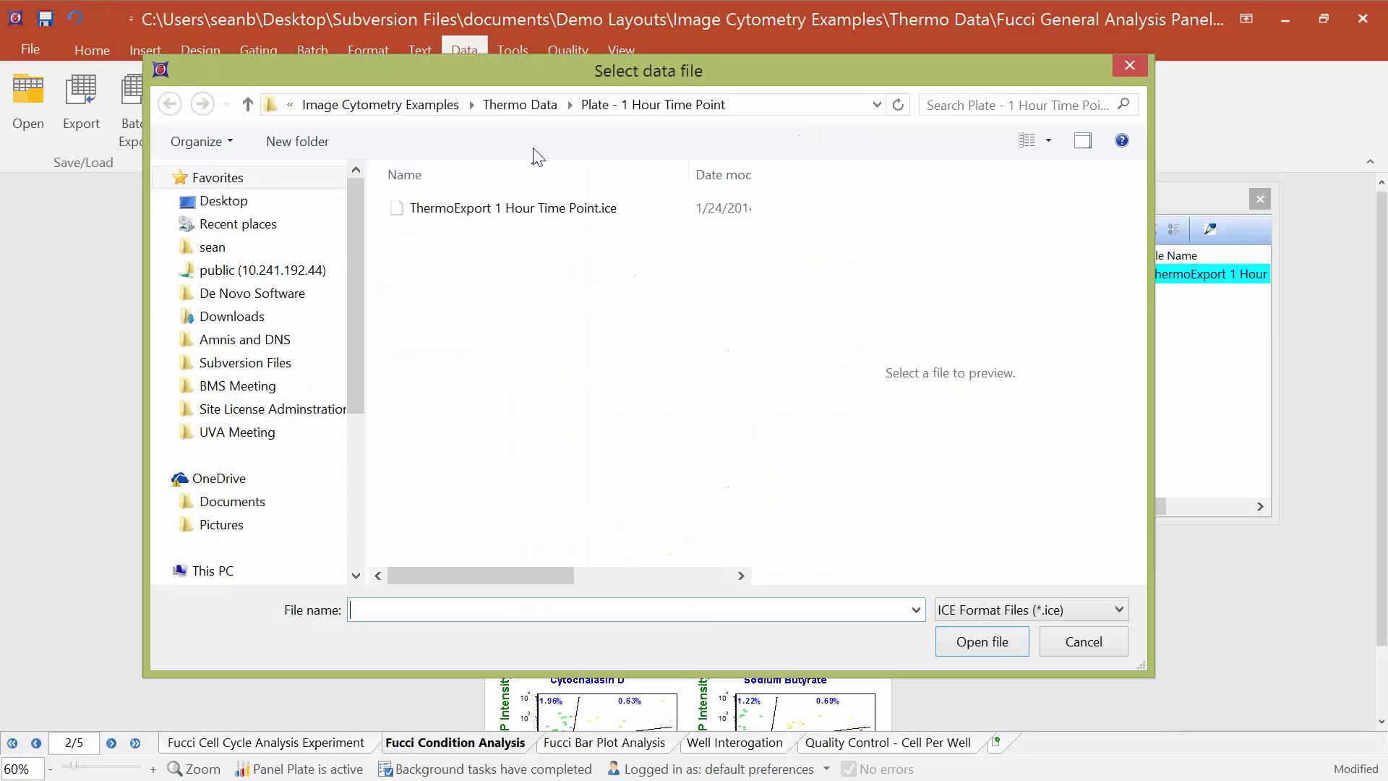
click(520, 104)
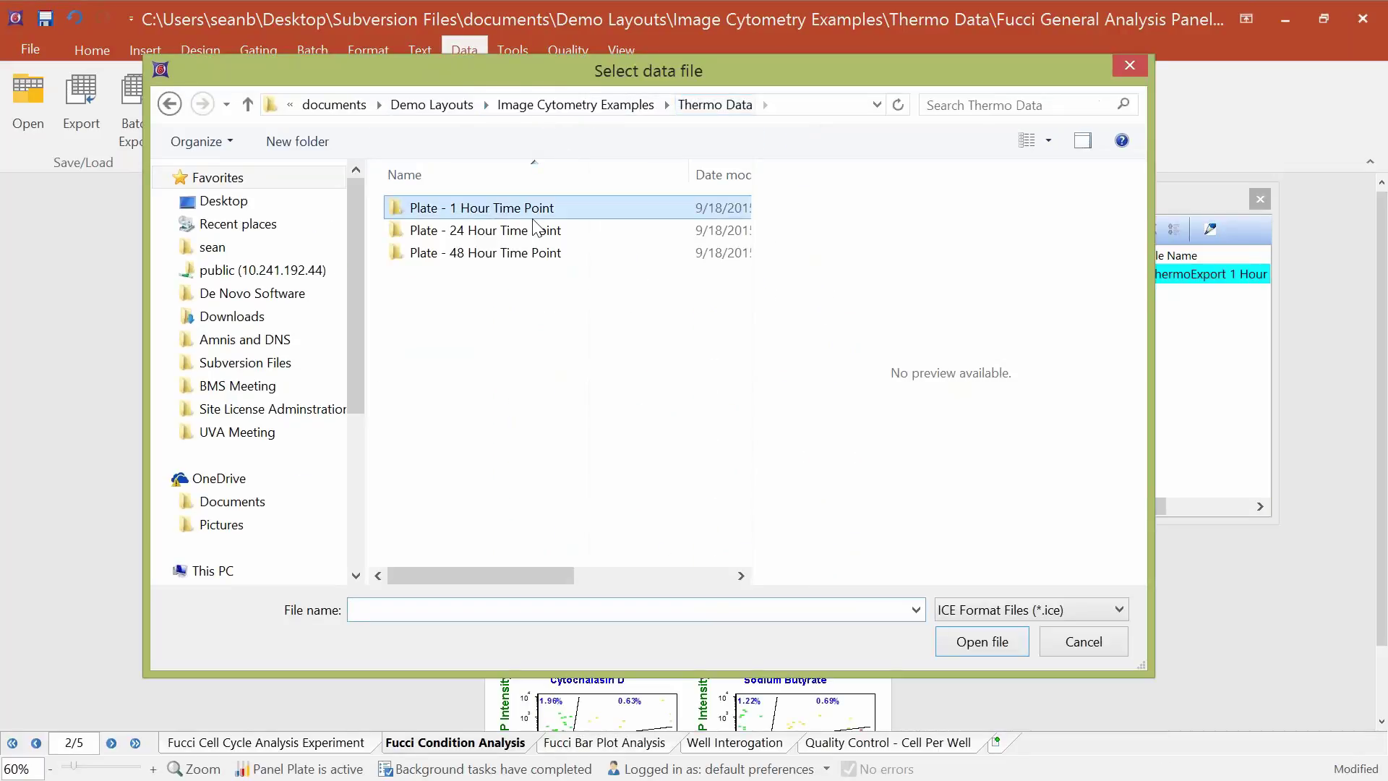
double_click(509, 231)
double_click(509, 209)
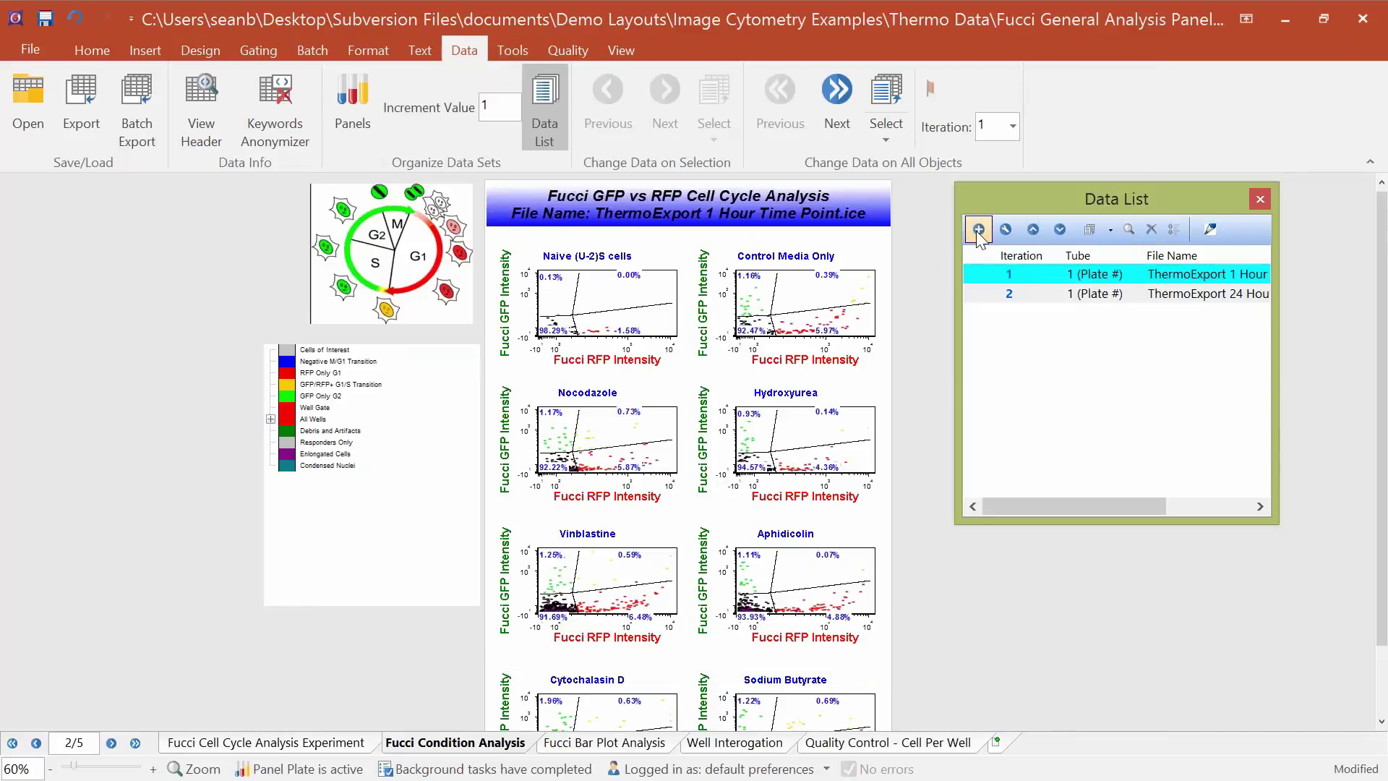
Add ThermoExport 48 Hour Time Point.ice from the Plate - 48 Hour Time Point folder to the Data List.
click(978, 229)
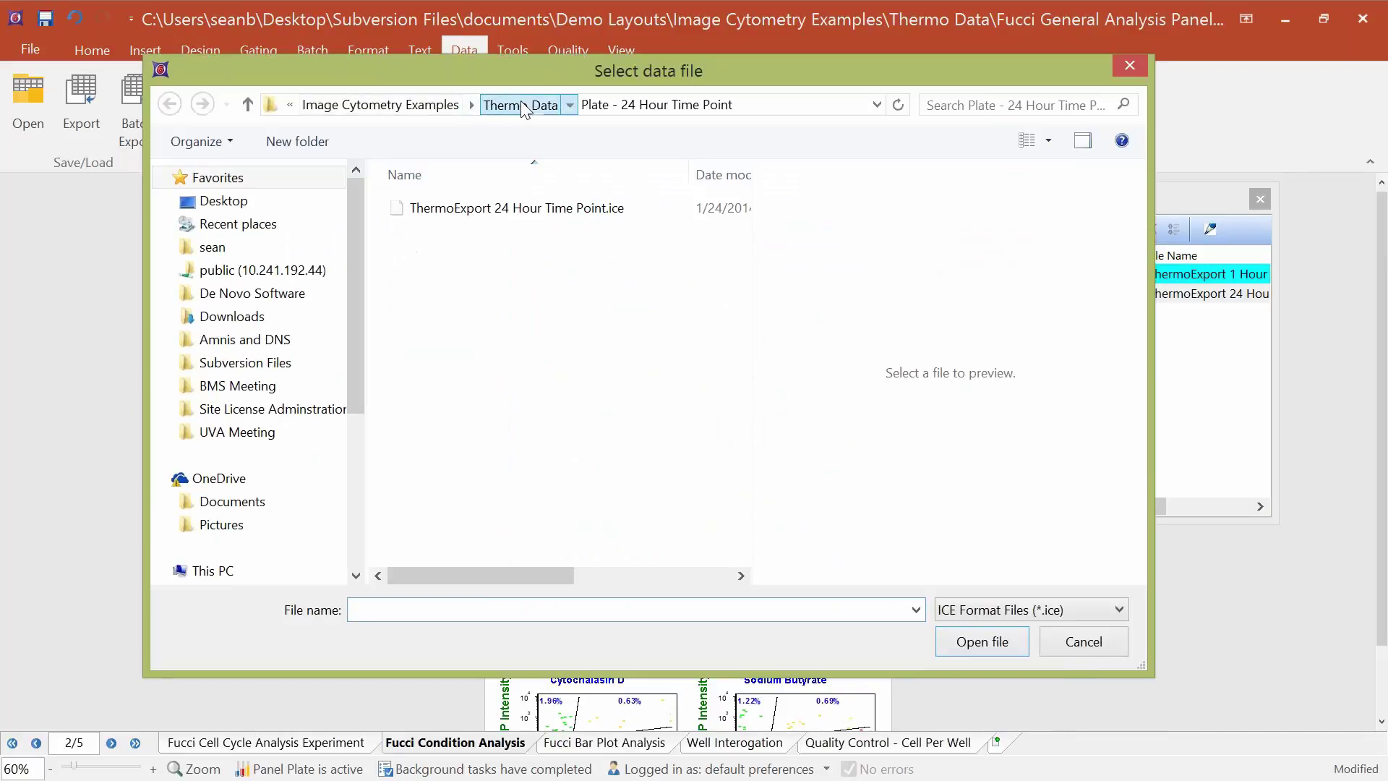
click(526, 103)
double_click(470, 253)
click(473, 208)
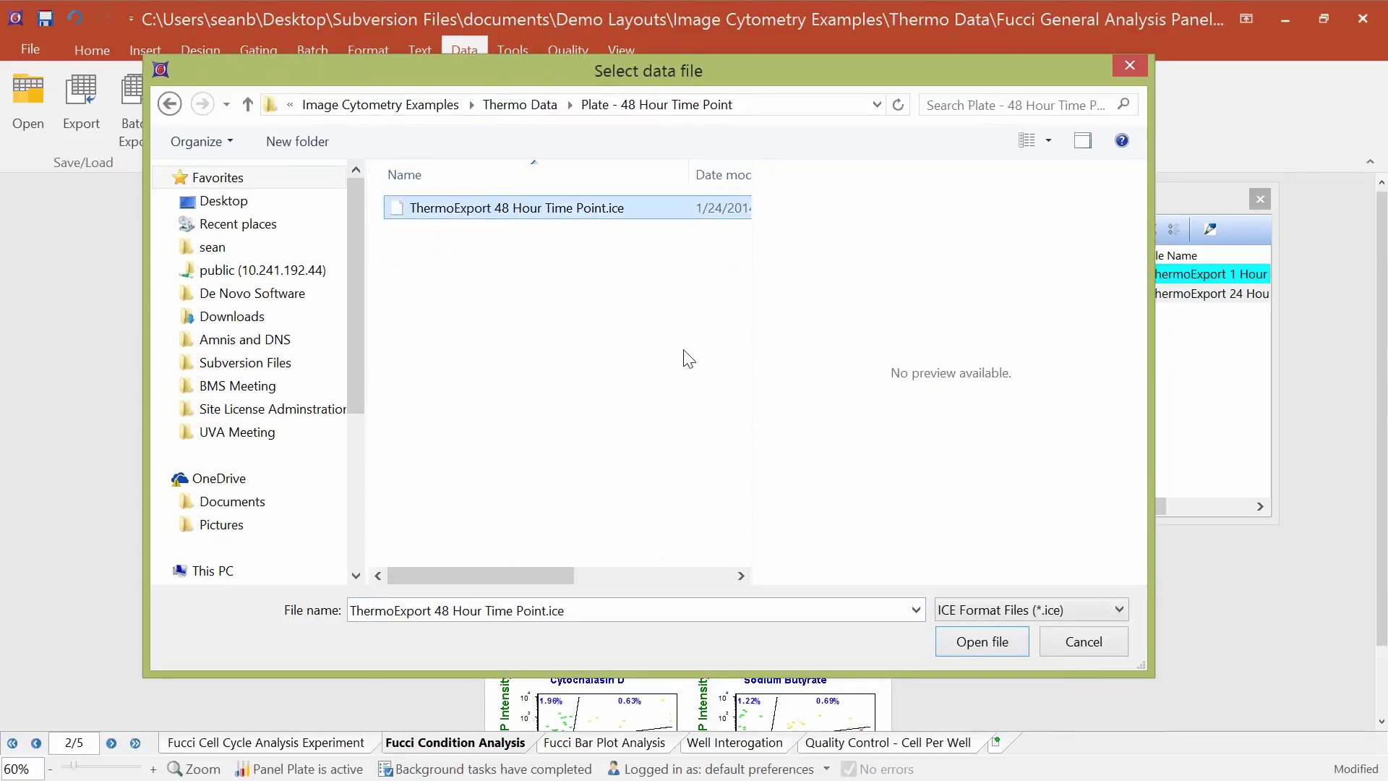
click(982, 638)
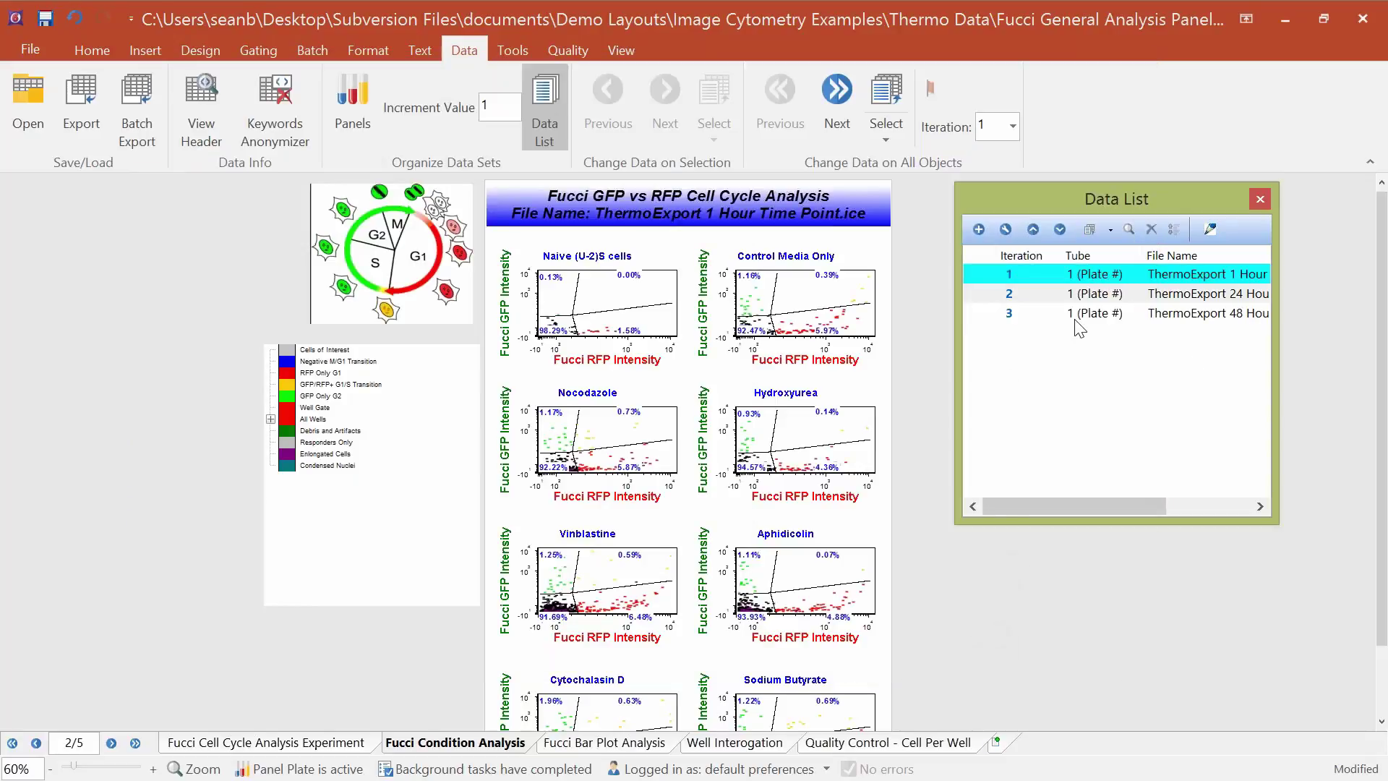
Cycle the Fucci Condition Analysis plots through the 24 hour and 48 hour plates and back to the 1 hour plate.
click(1008, 298)
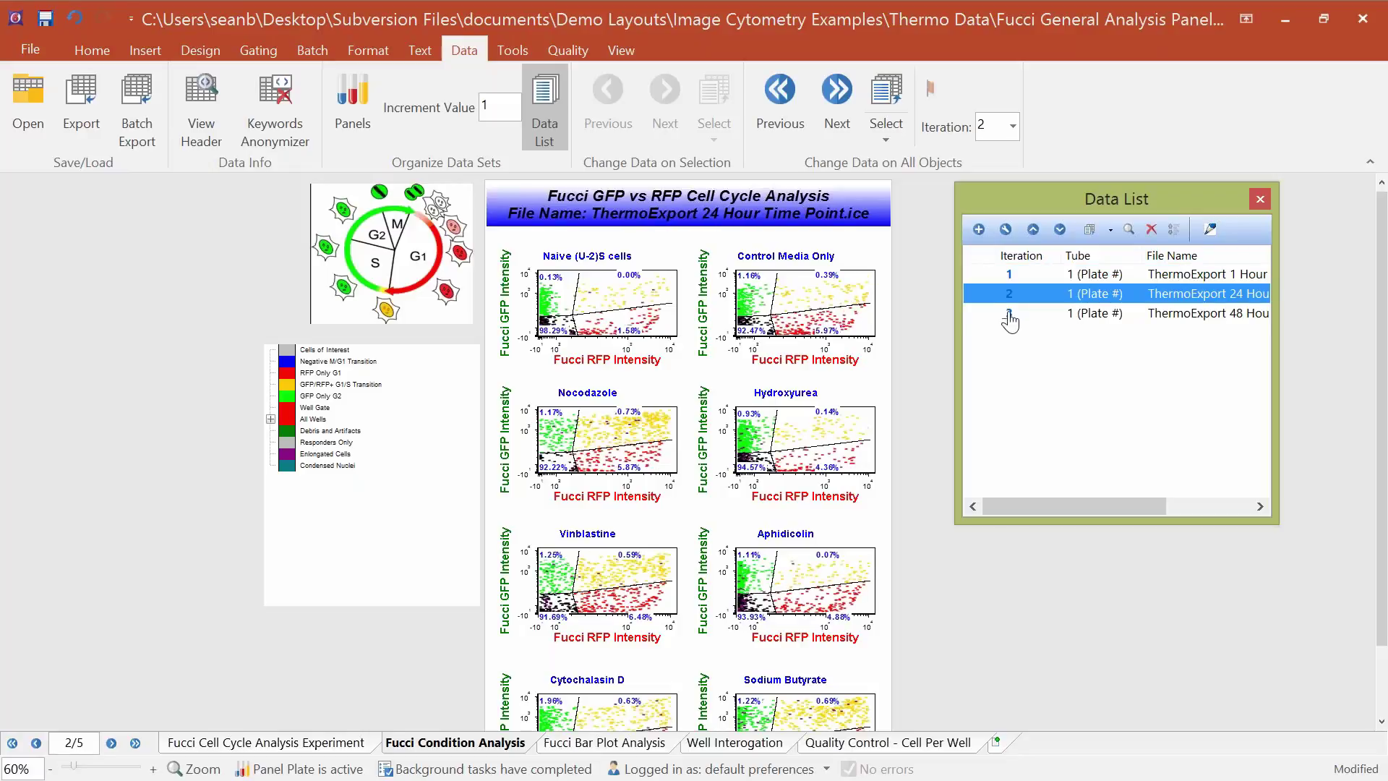
click(1008, 315)
click(1009, 296)
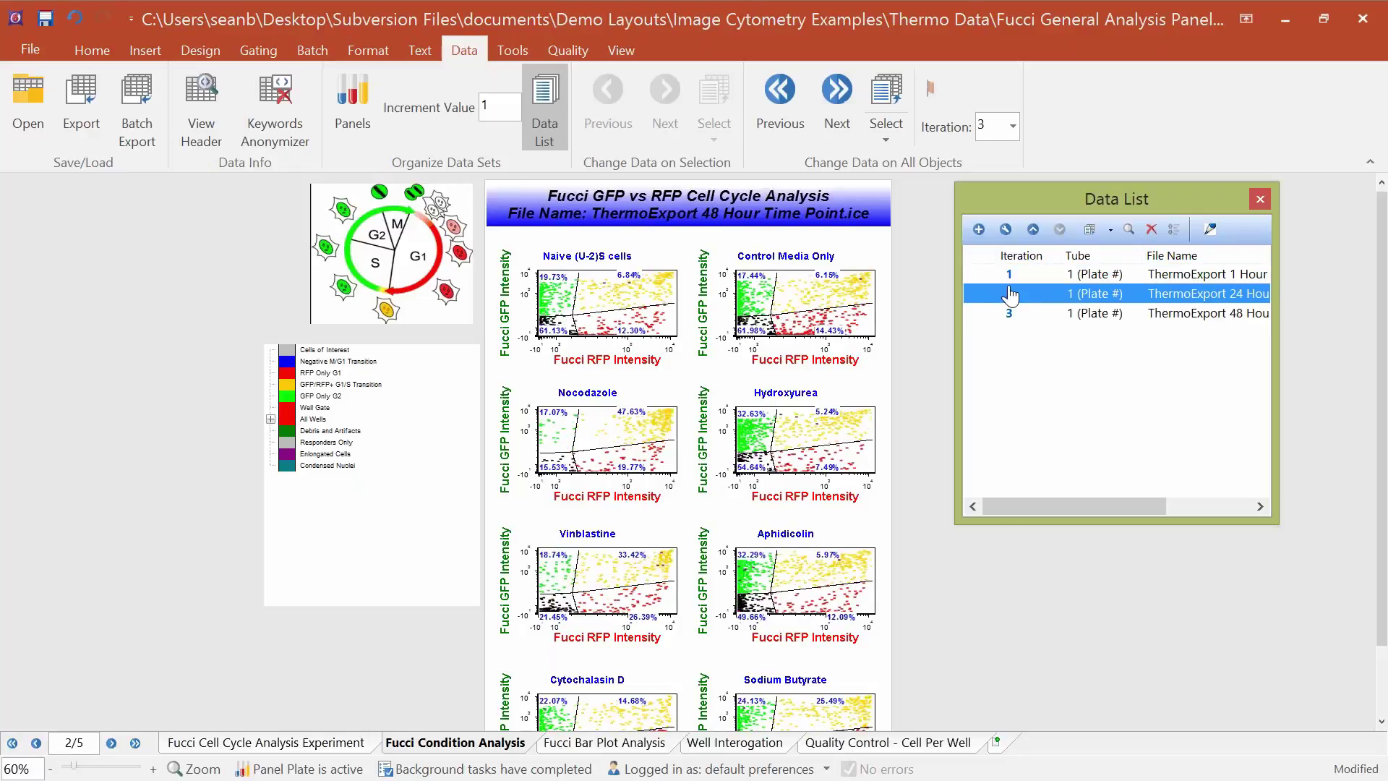
click(1012, 277)
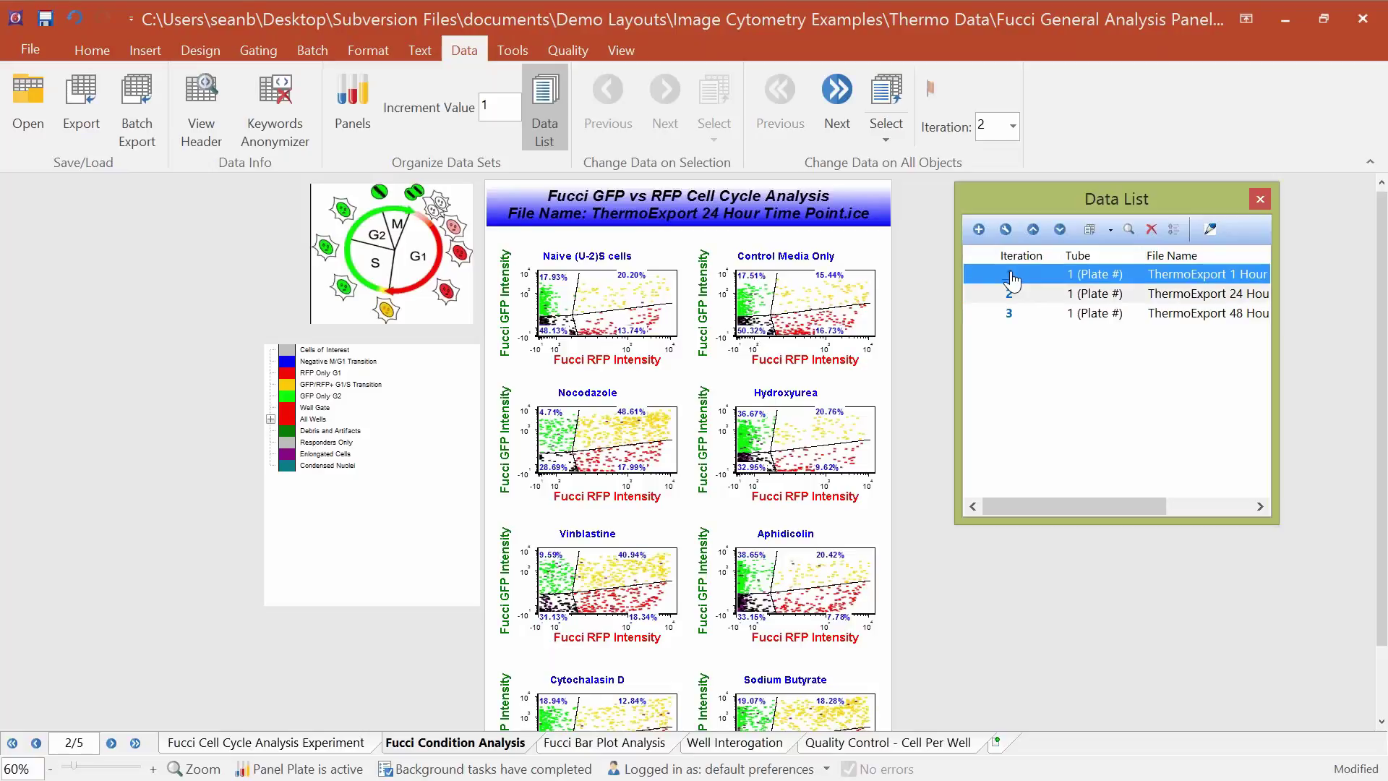
Compare the 24 hour, 48 hour and 1 hour plates on the Fucci Bar Plot Analysis page.
click(601, 743)
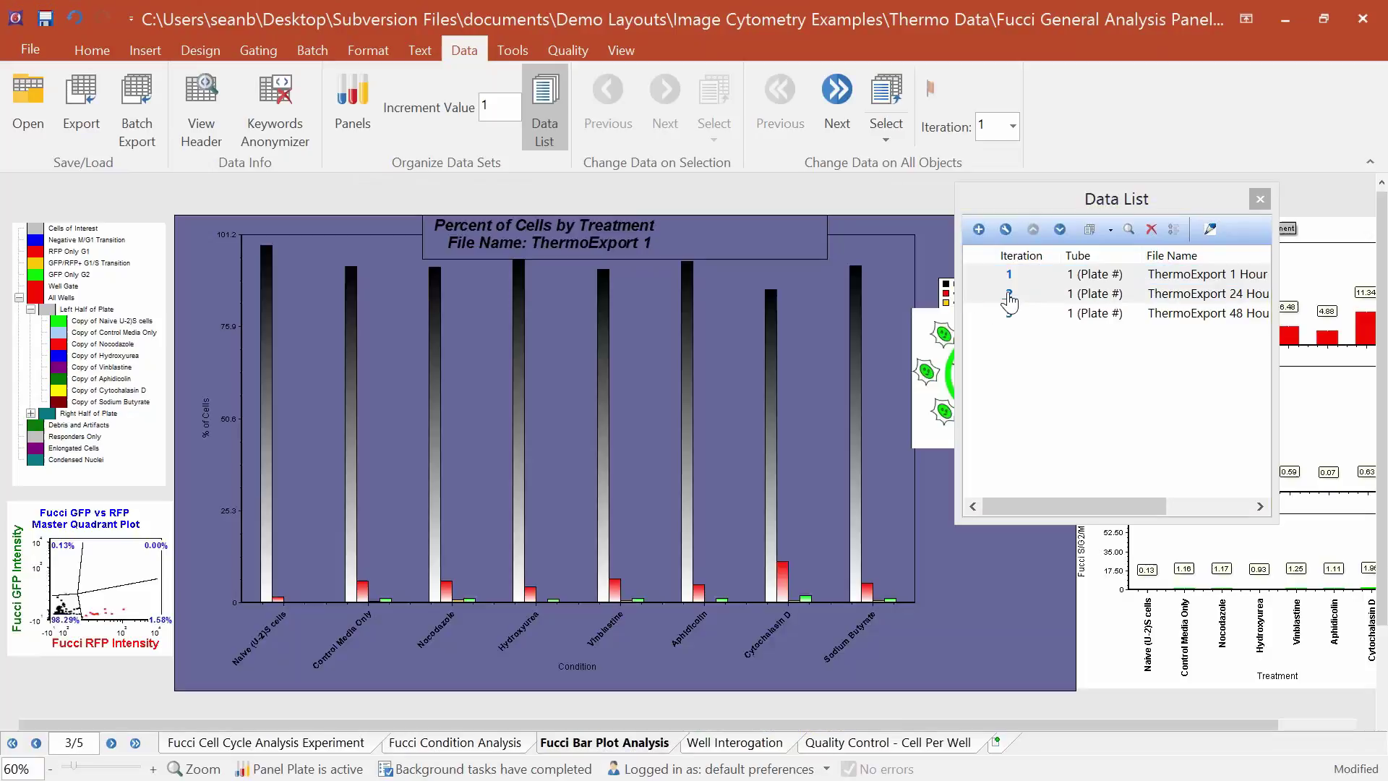
click(1009, 294)
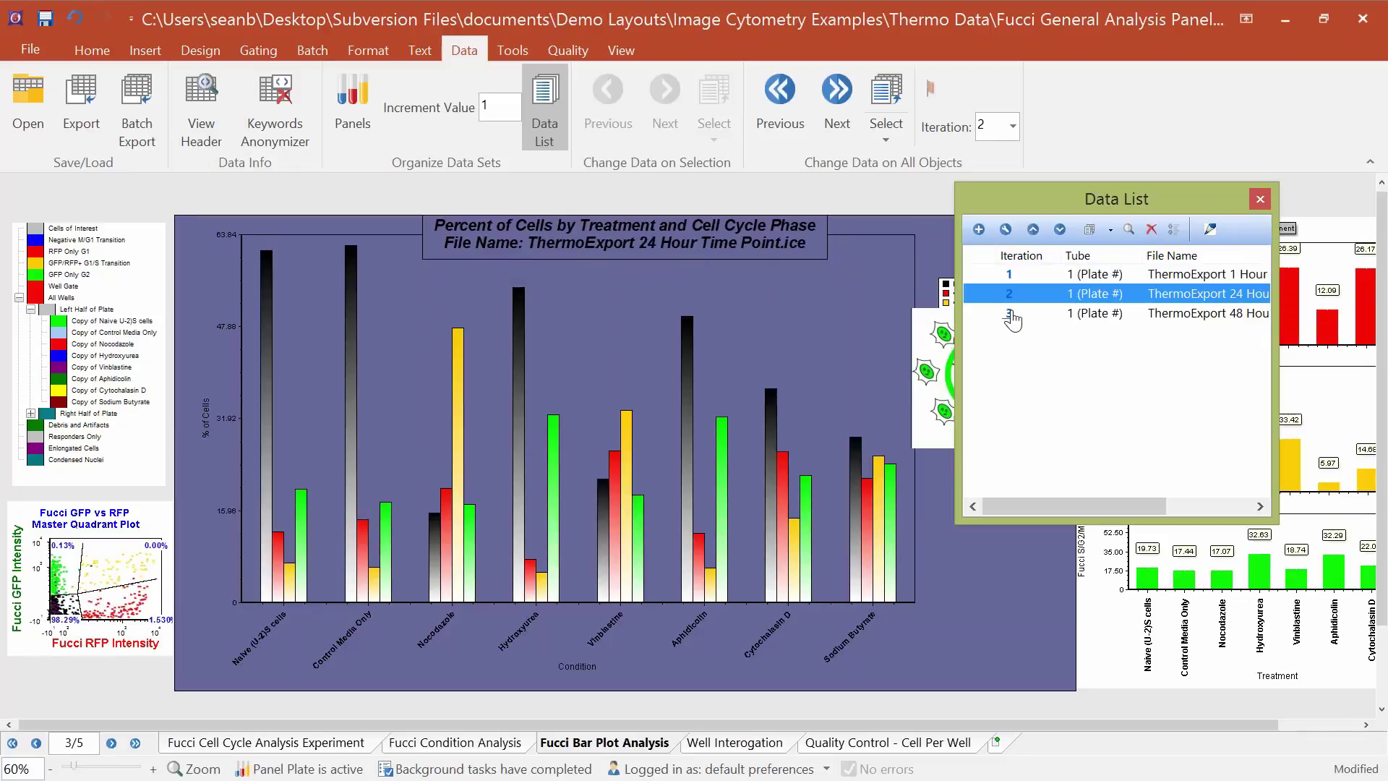
click(1010, 314)
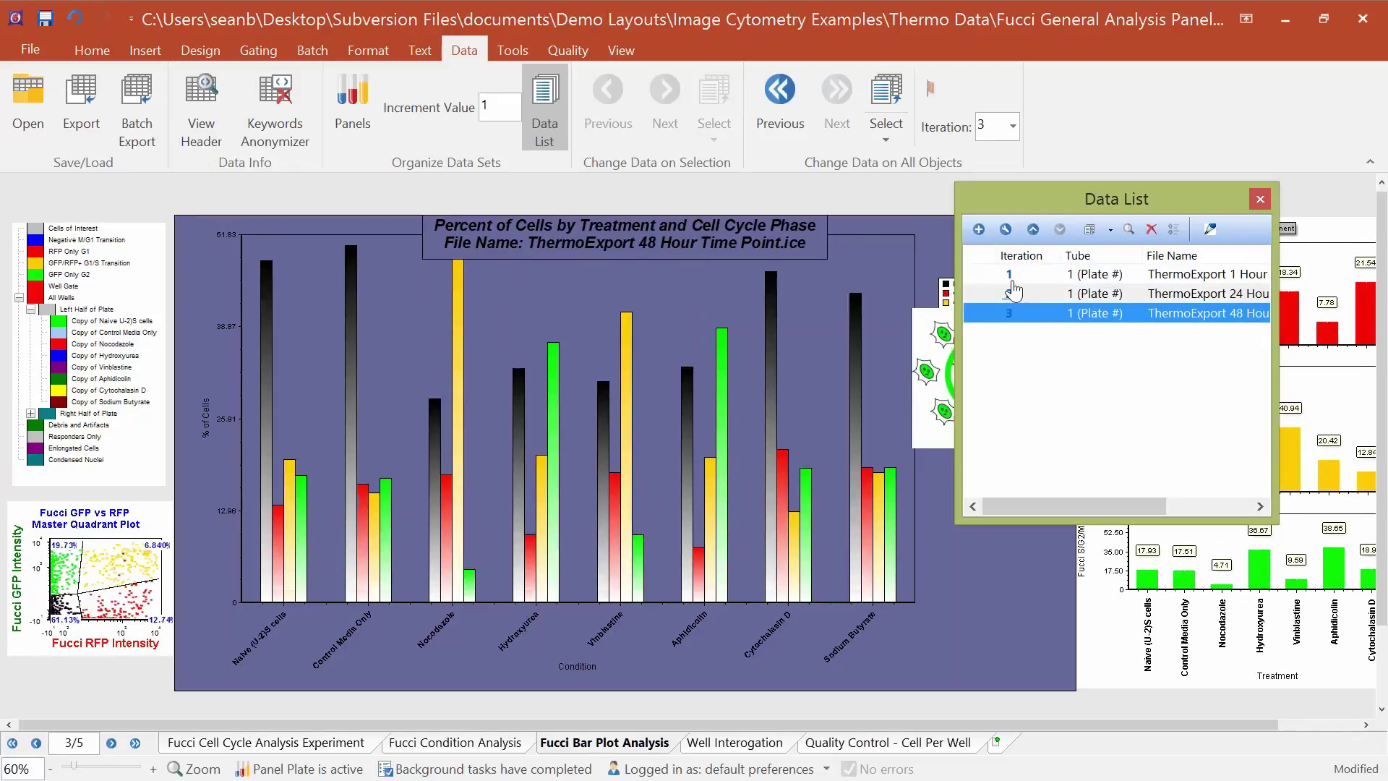
click(1013, 277)
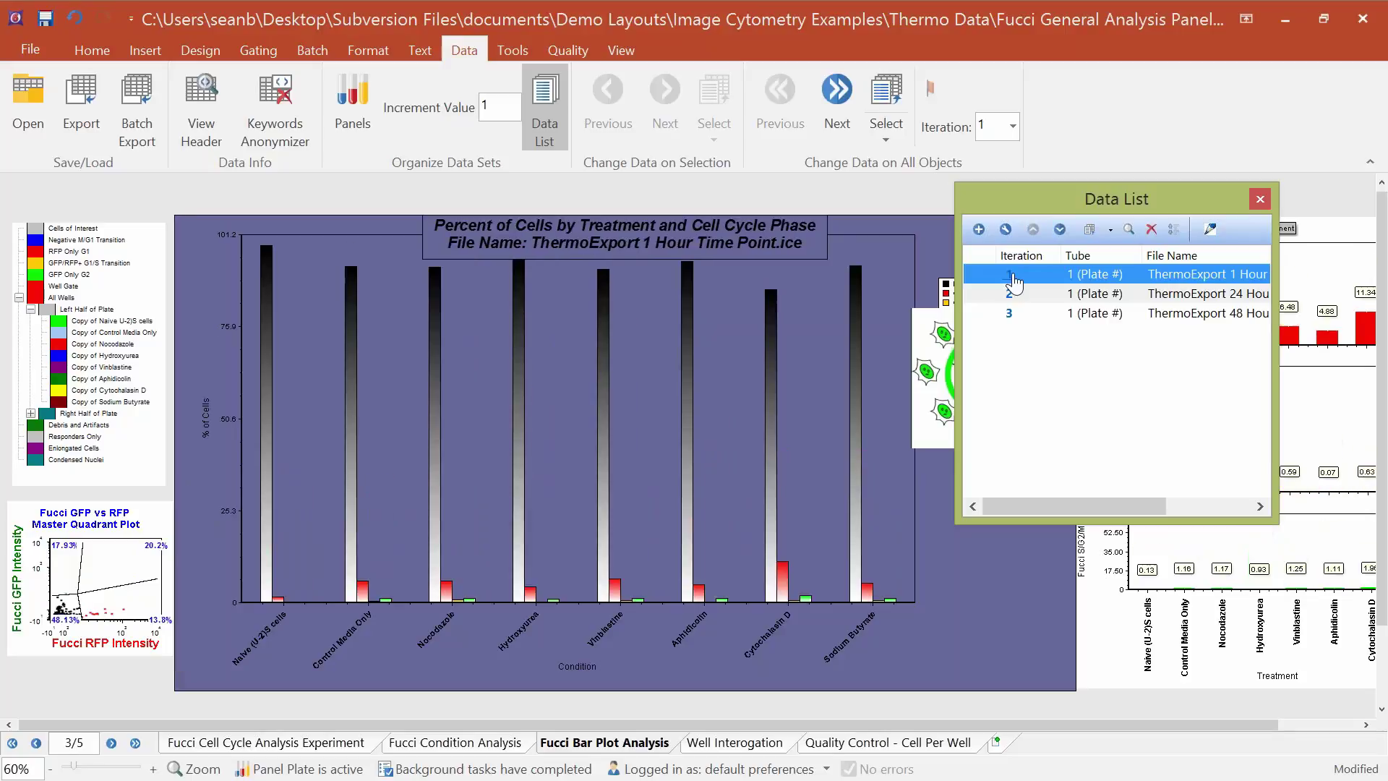
Compare the heat map and density plots of the 24 hour, 48 hour and 1 hour plates on the Well Interogation page.
click(748, 746)
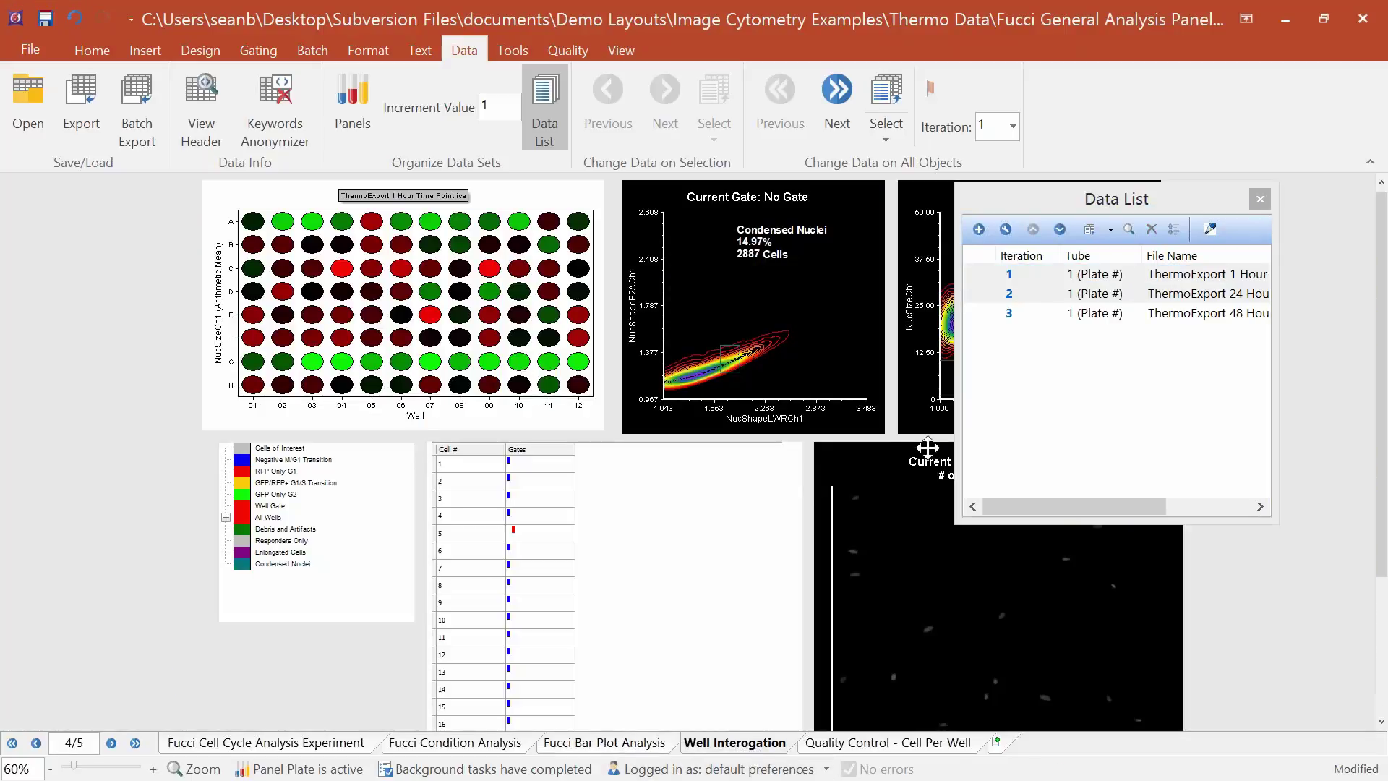
click(1010, 295)
click(1012, 297)
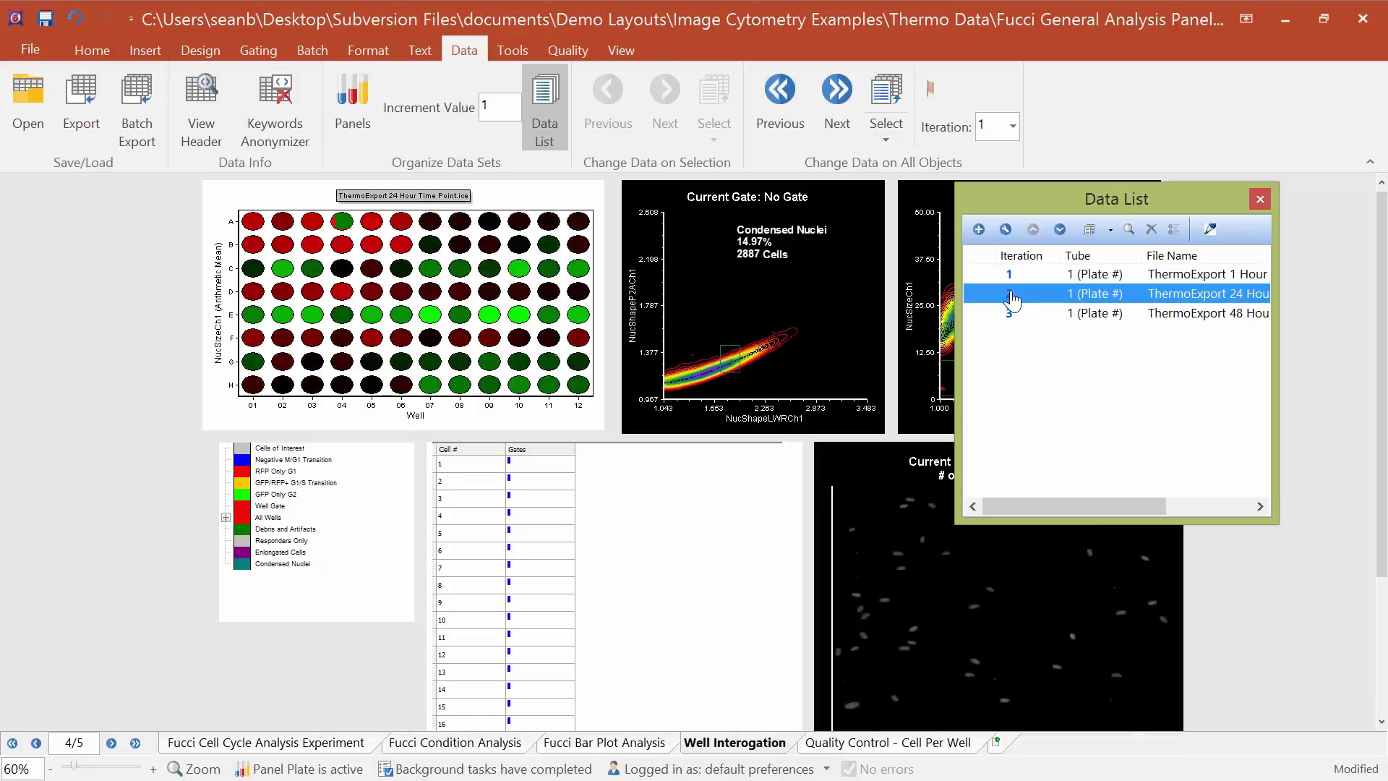
click(1010, 311)
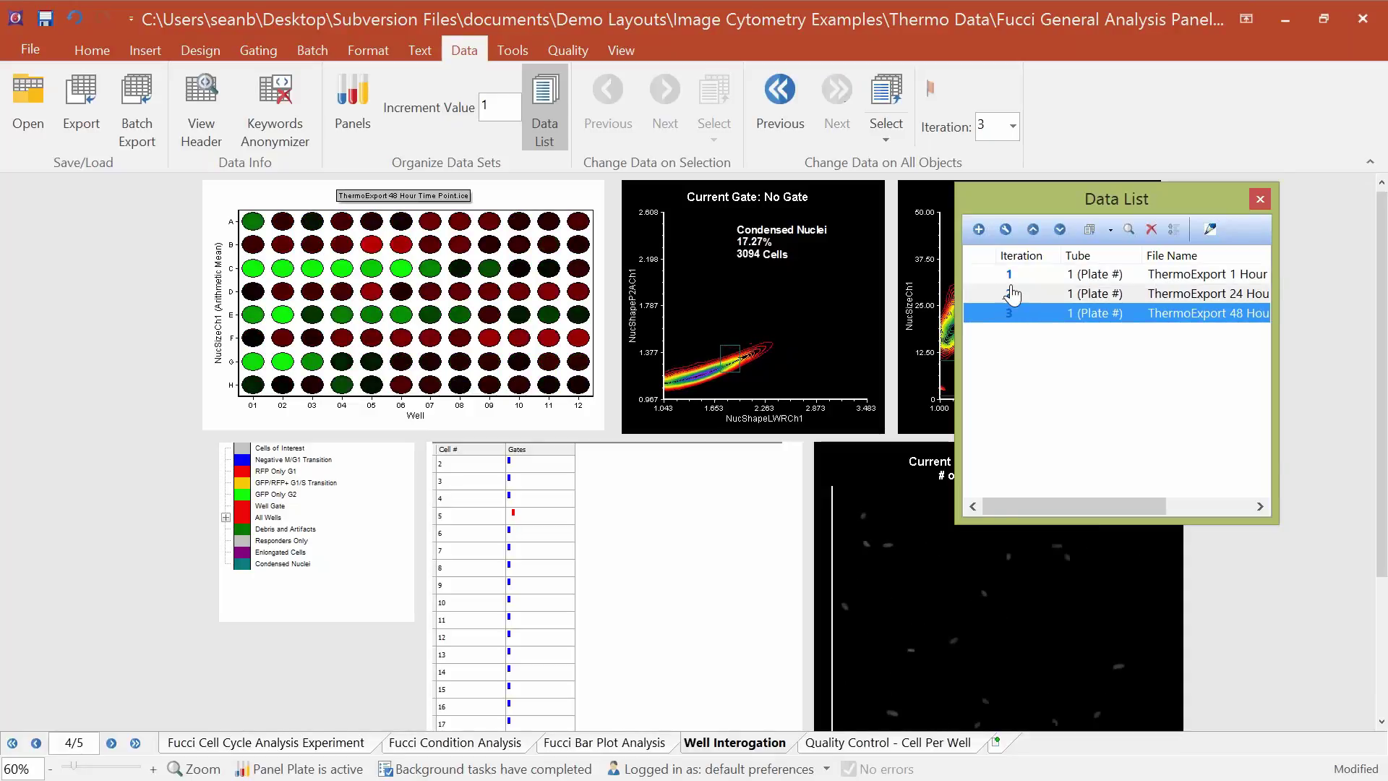
click(1009, 282)
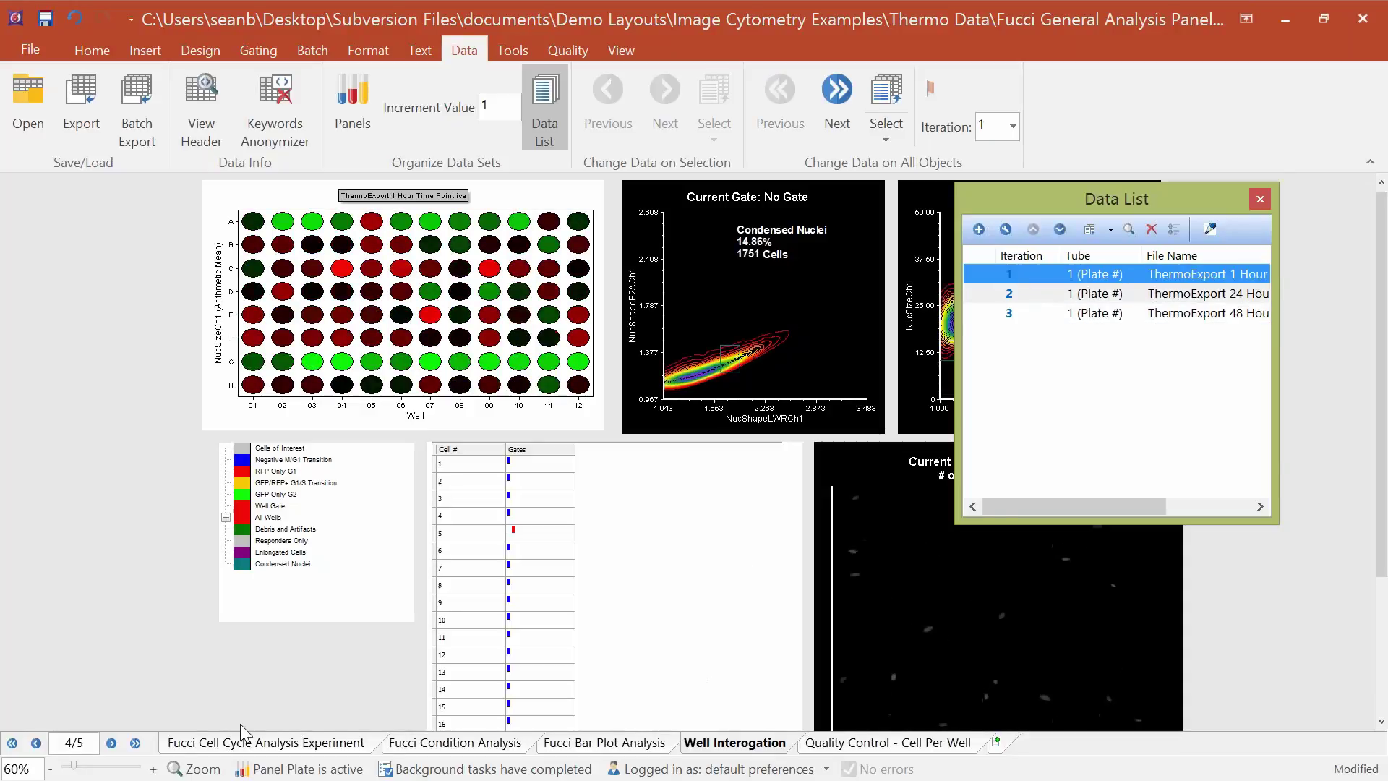
Return to the Fucci Condition Analysis page, review the batch actions, and run the Export To Powerpoint batch on the loaded plates.
click(417, 738)
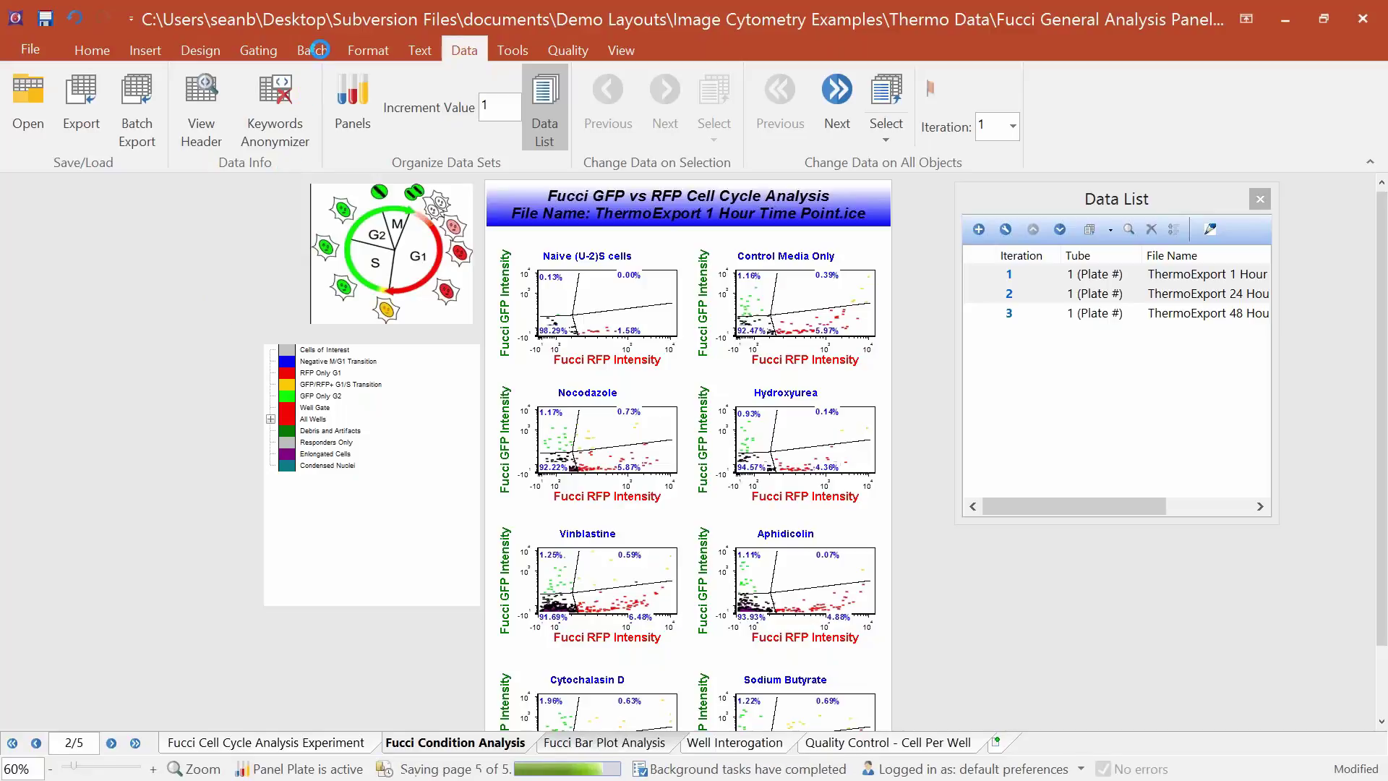
click(313, 50)
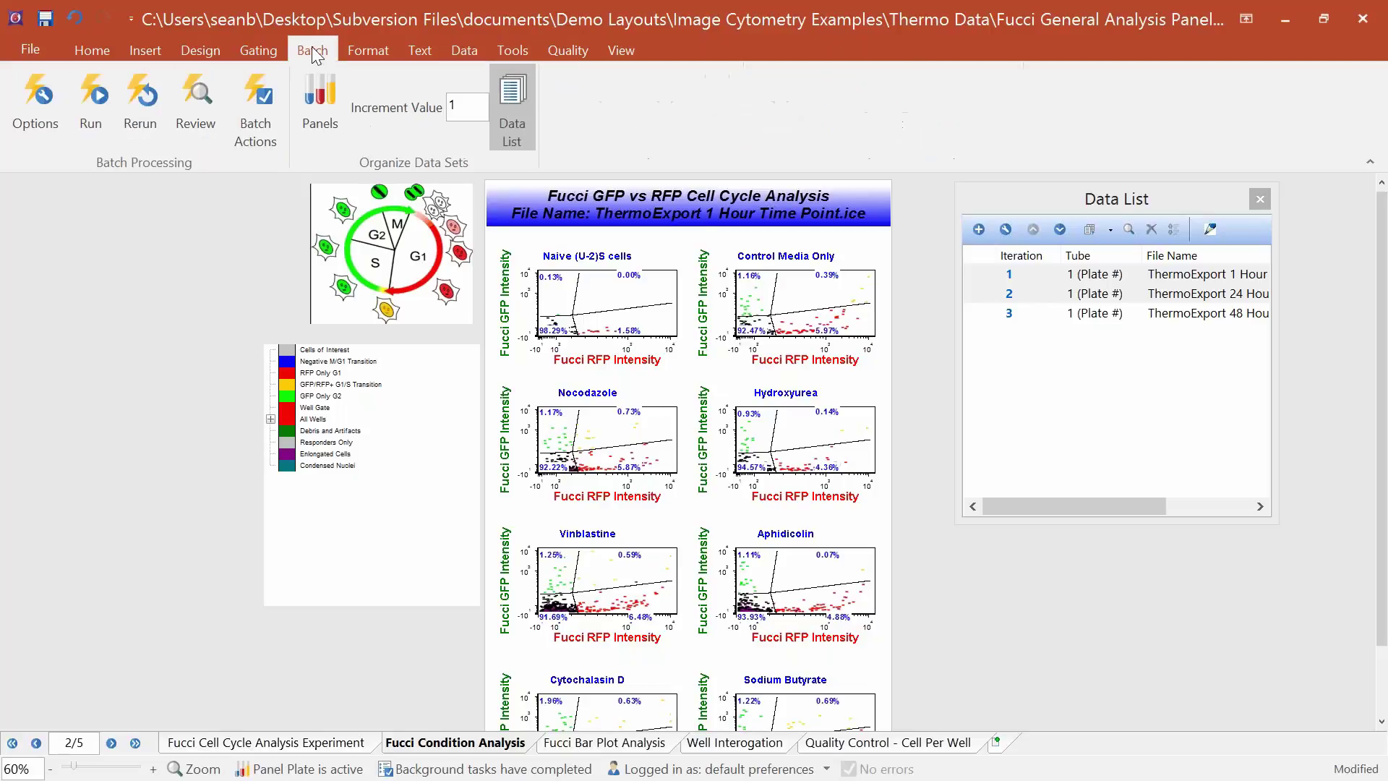
click(264, 101)
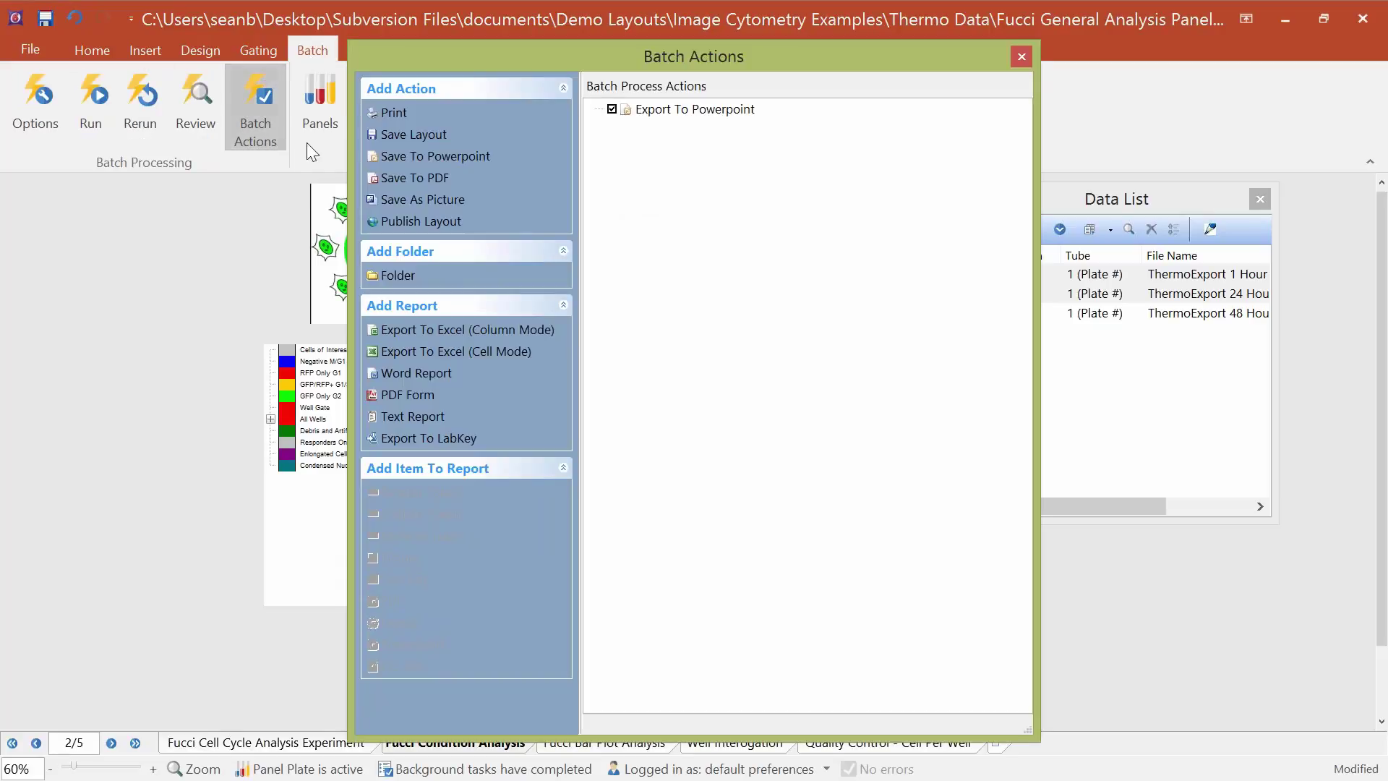
drag(692, 58, 671, 55)
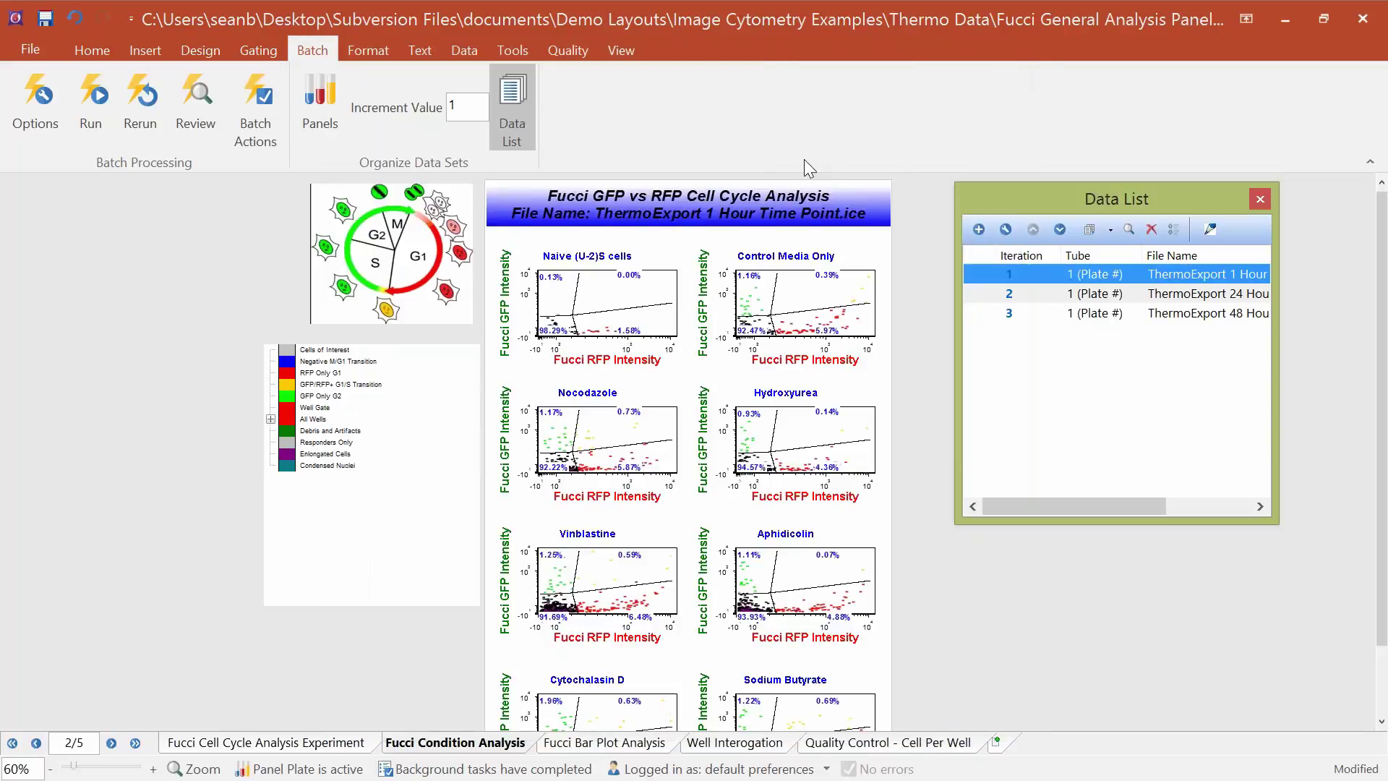
click(94, 101)
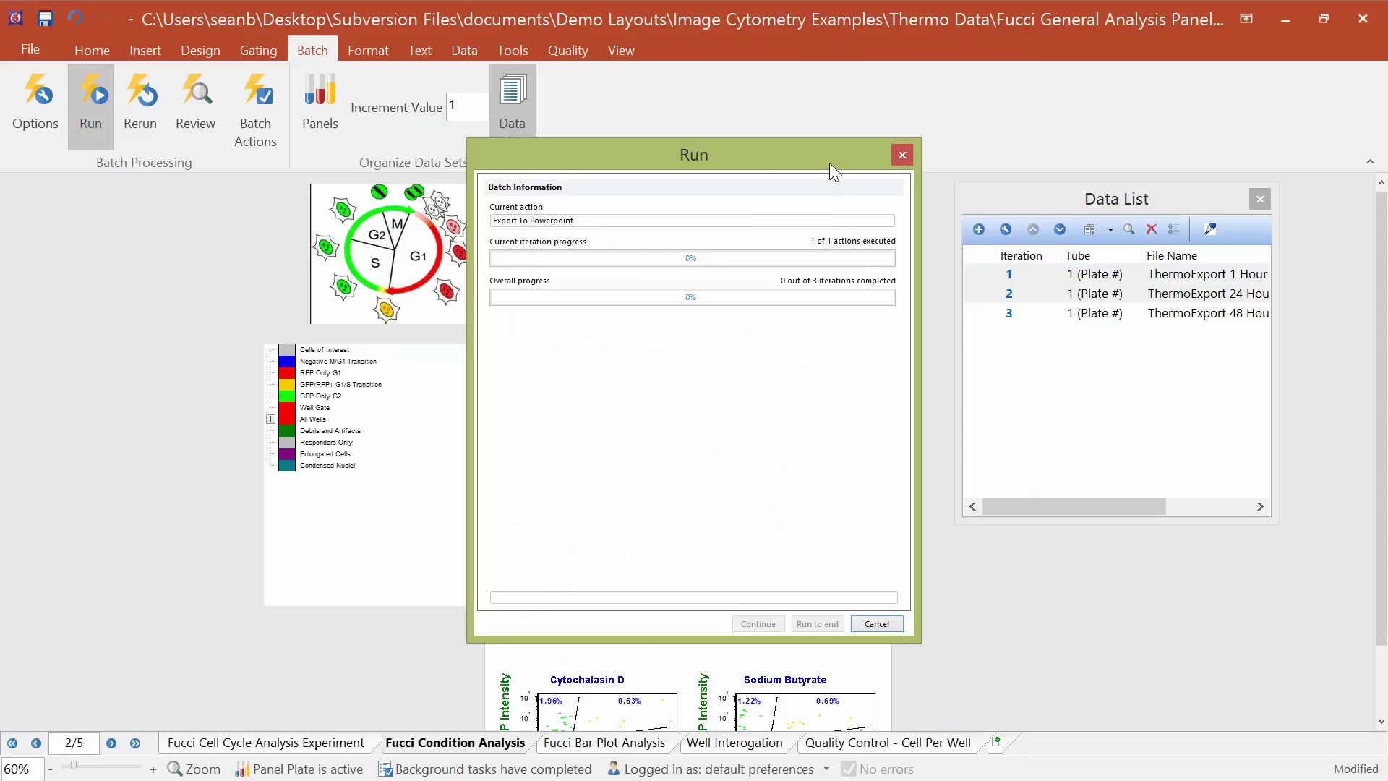
drag(830, 163, 514, 101)
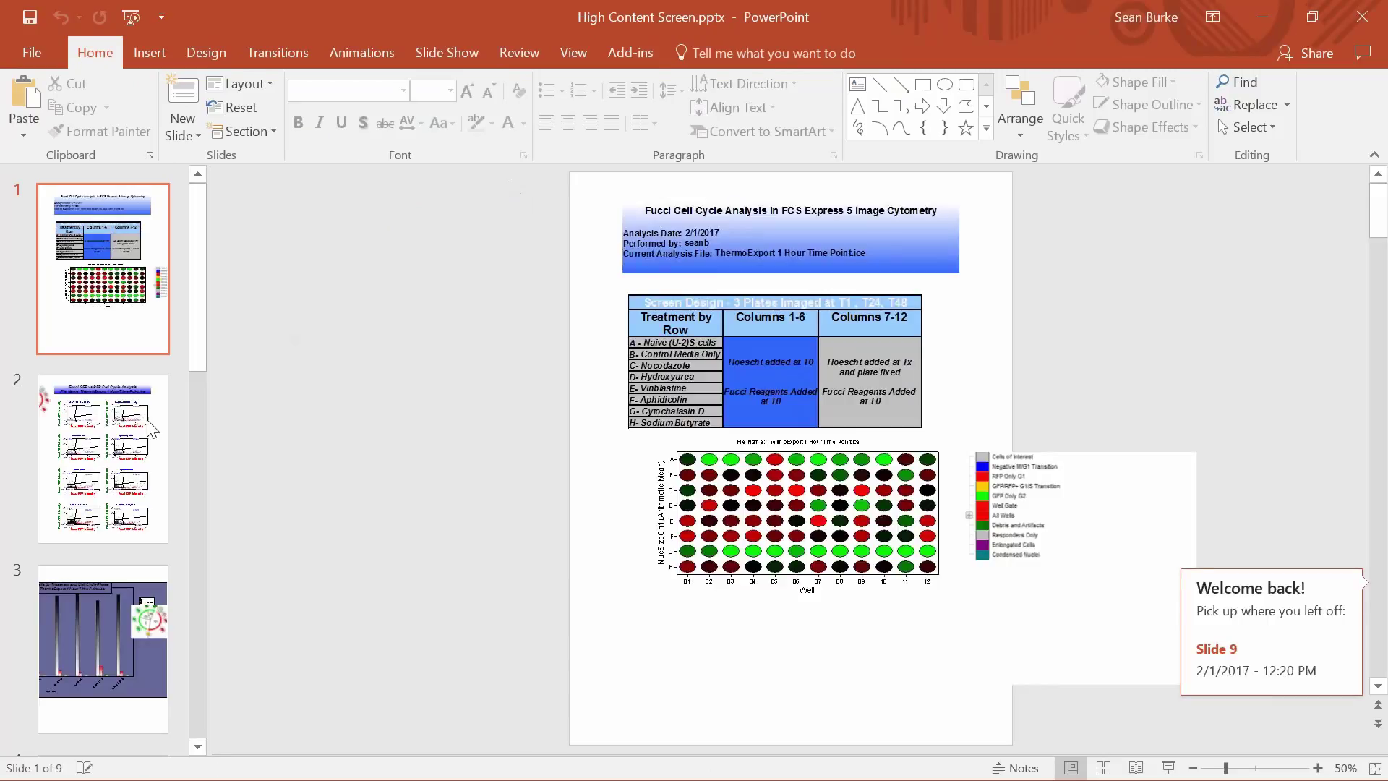
Examine slides 2 to 4 of the exported High Content Screen.pptx in PowerPoint.
click(125, 472)
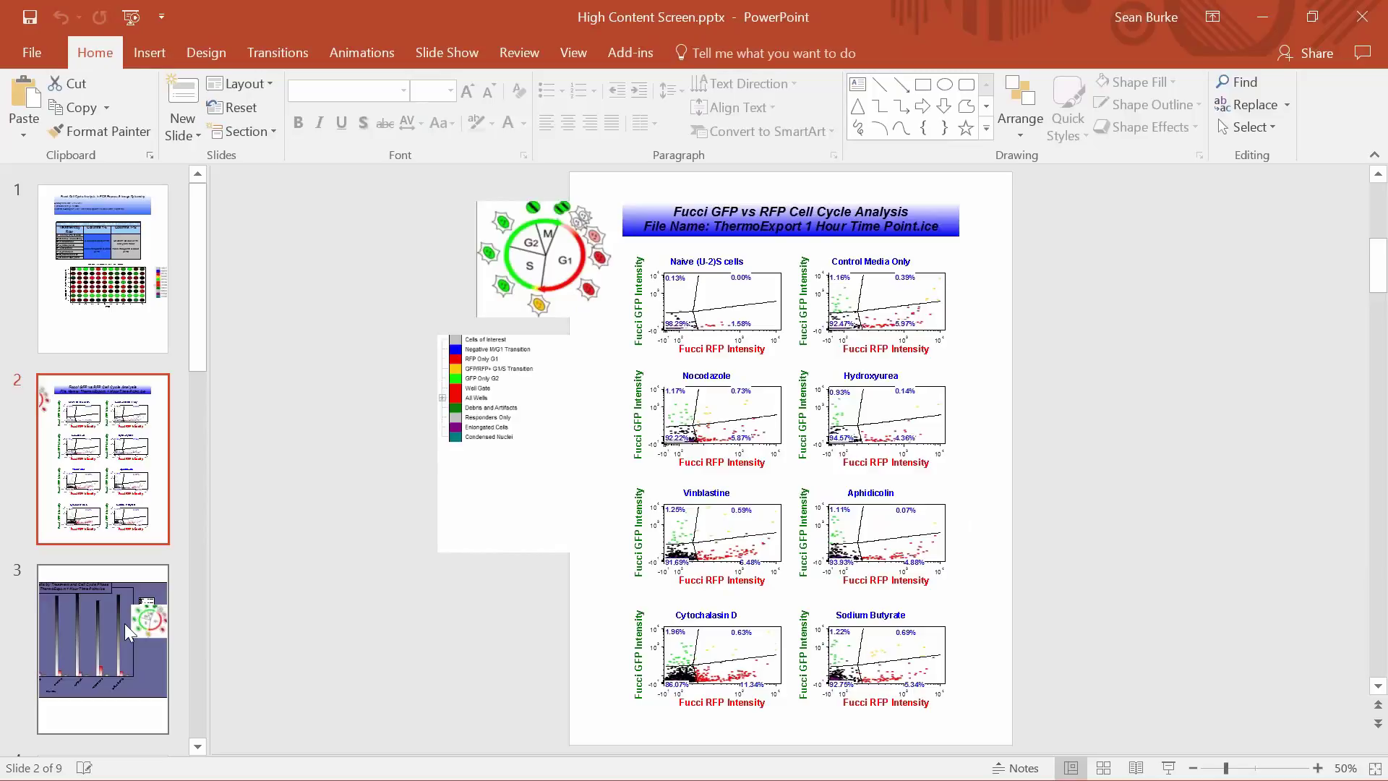
click(124, 623)
scroll(93, 531, down, 2)
click(94, 532)
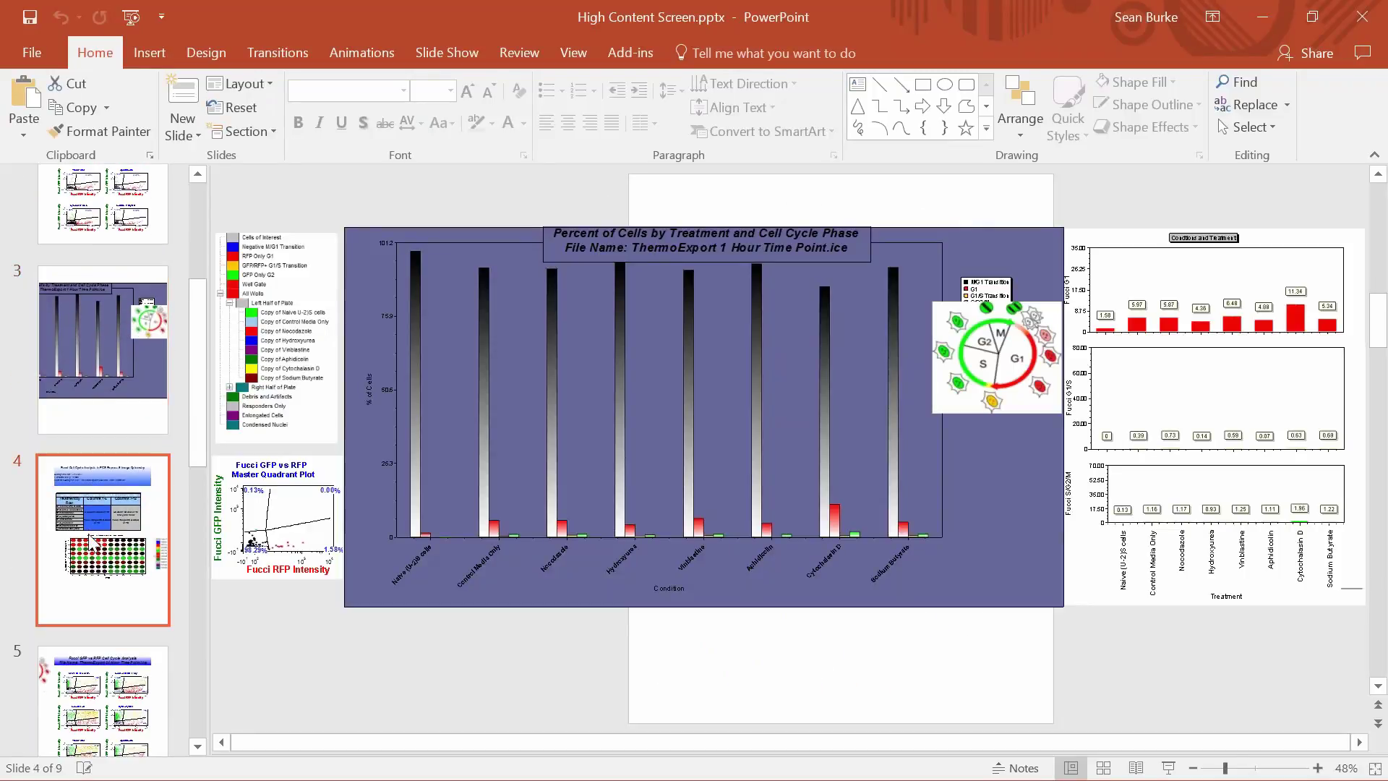
Examine slides 5, 6 and 9 of the exported High Content Screen.pptx and close the presentation.
scroll(103, 518, down, 2)
click(103, 517)
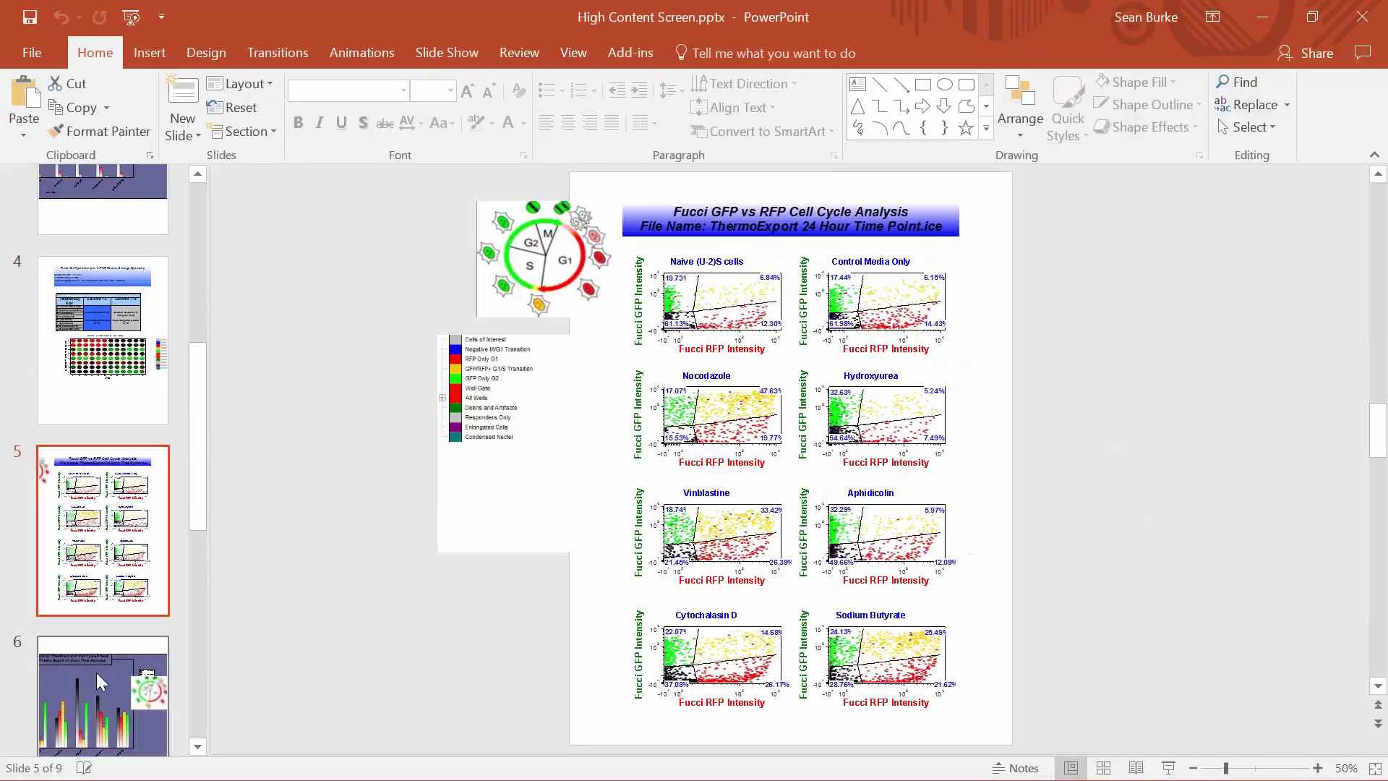
click(97, 672)
scroll(112, 441, down, 4)
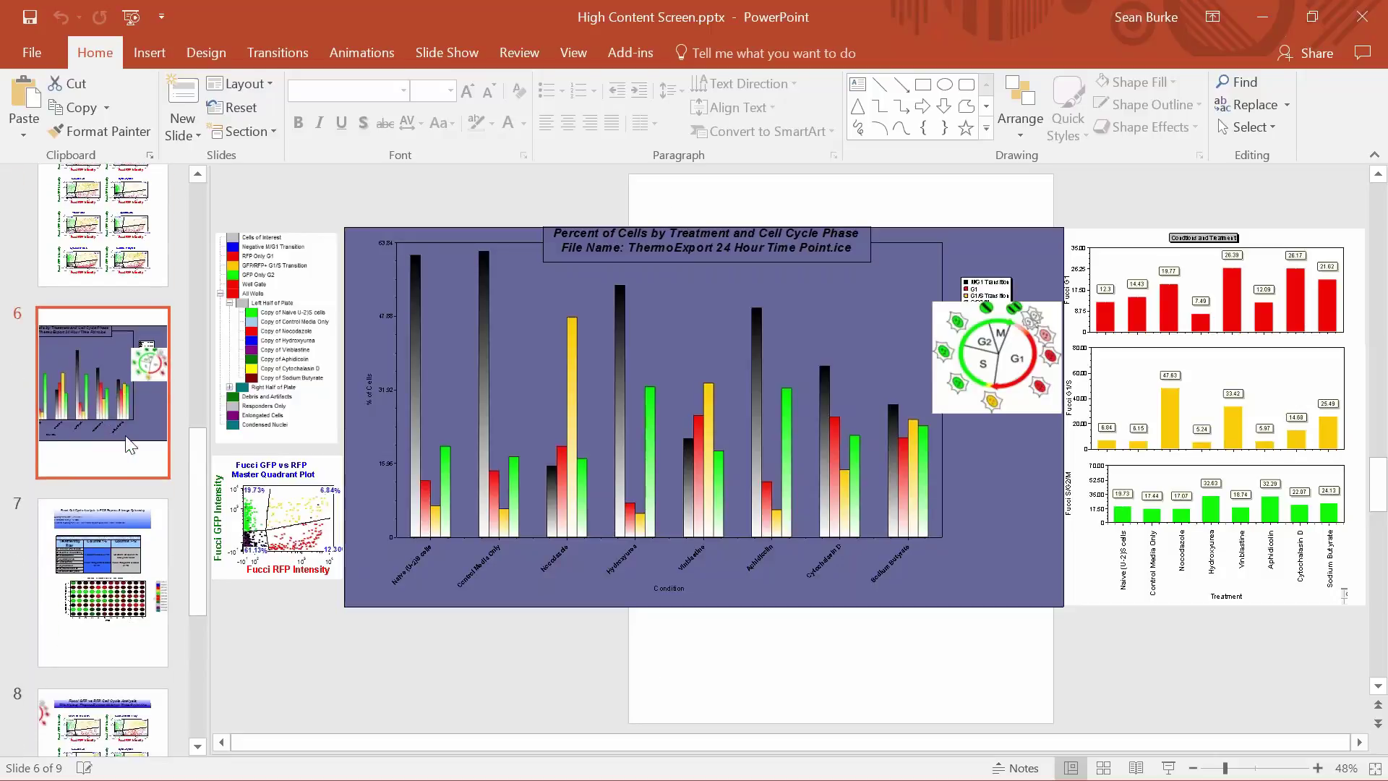
click(124, 609)
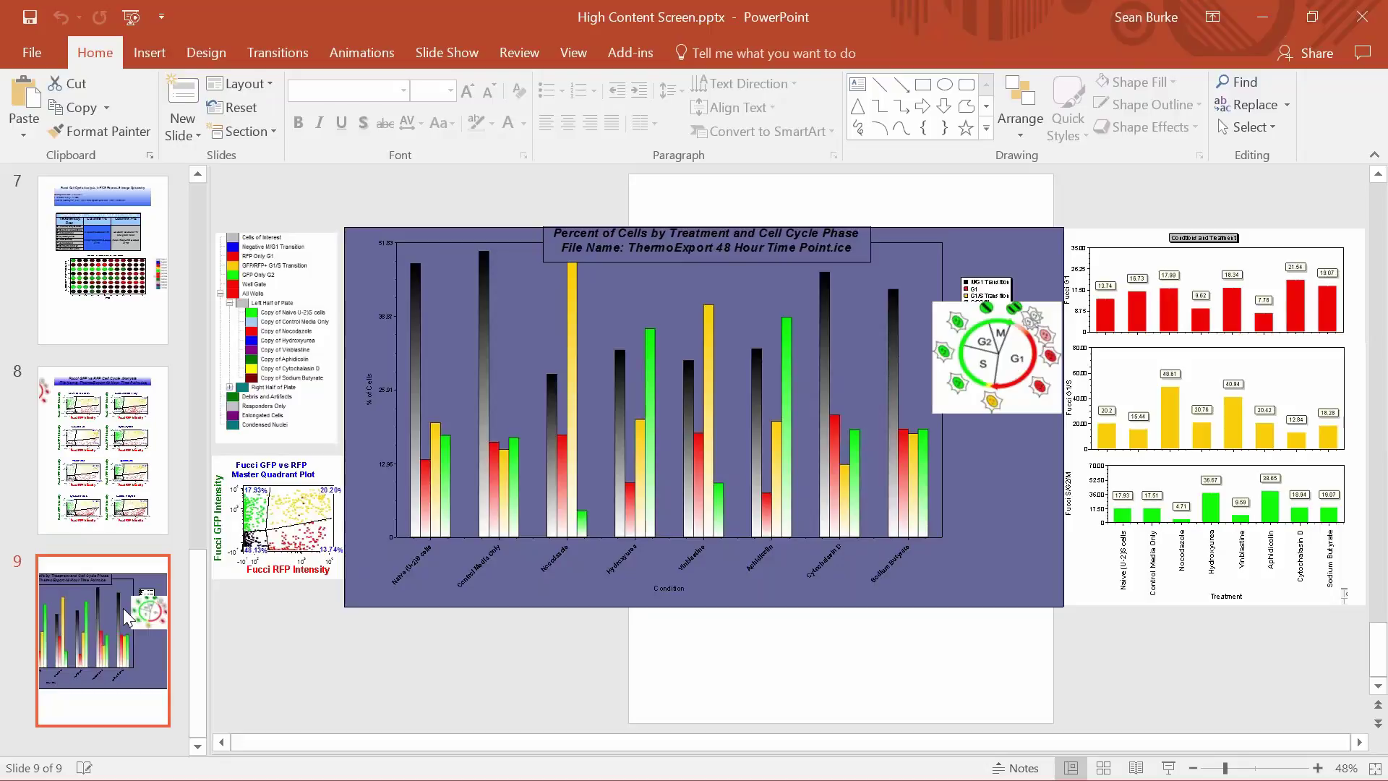
click(1361, 17)
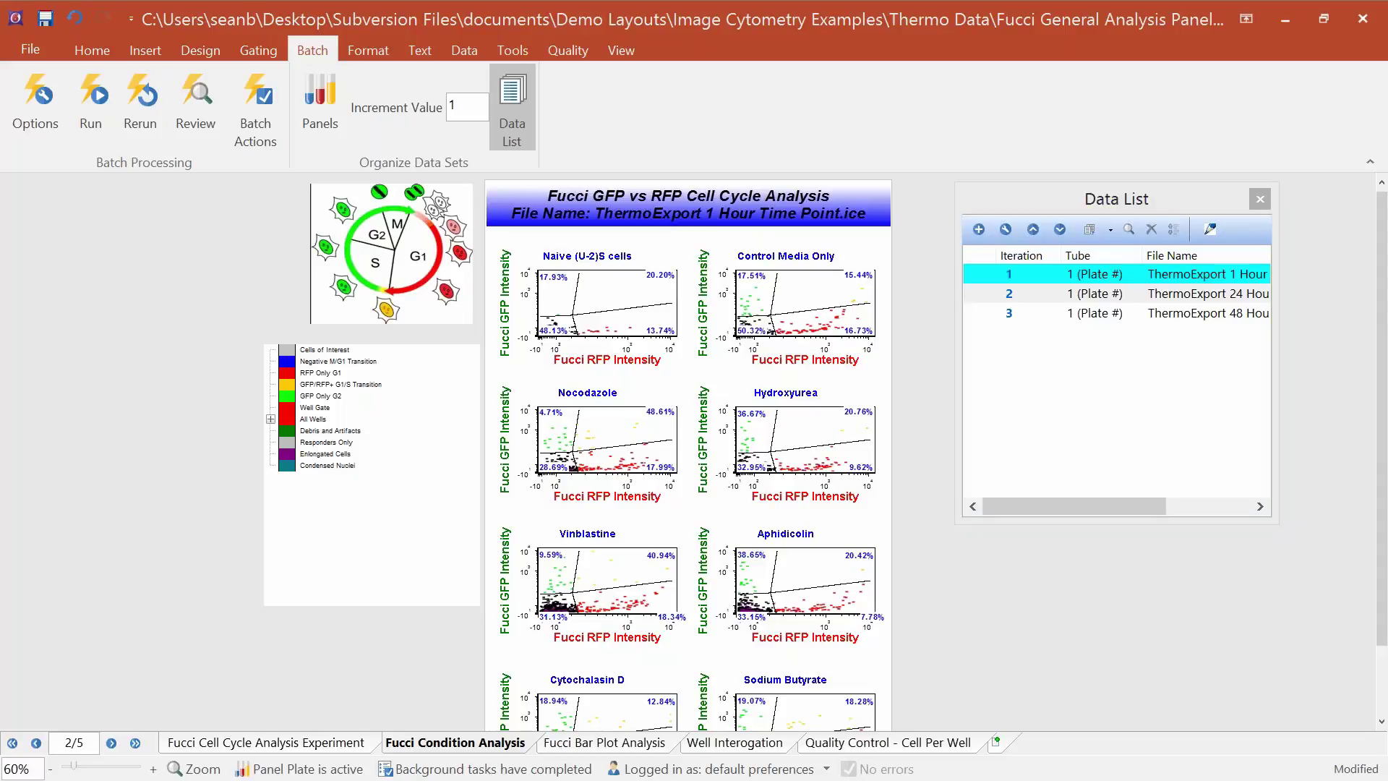
Open the recent document HeatMapsandHighContentWebinar.fey in FCS Express and show its Summary page.
click(33, 47)
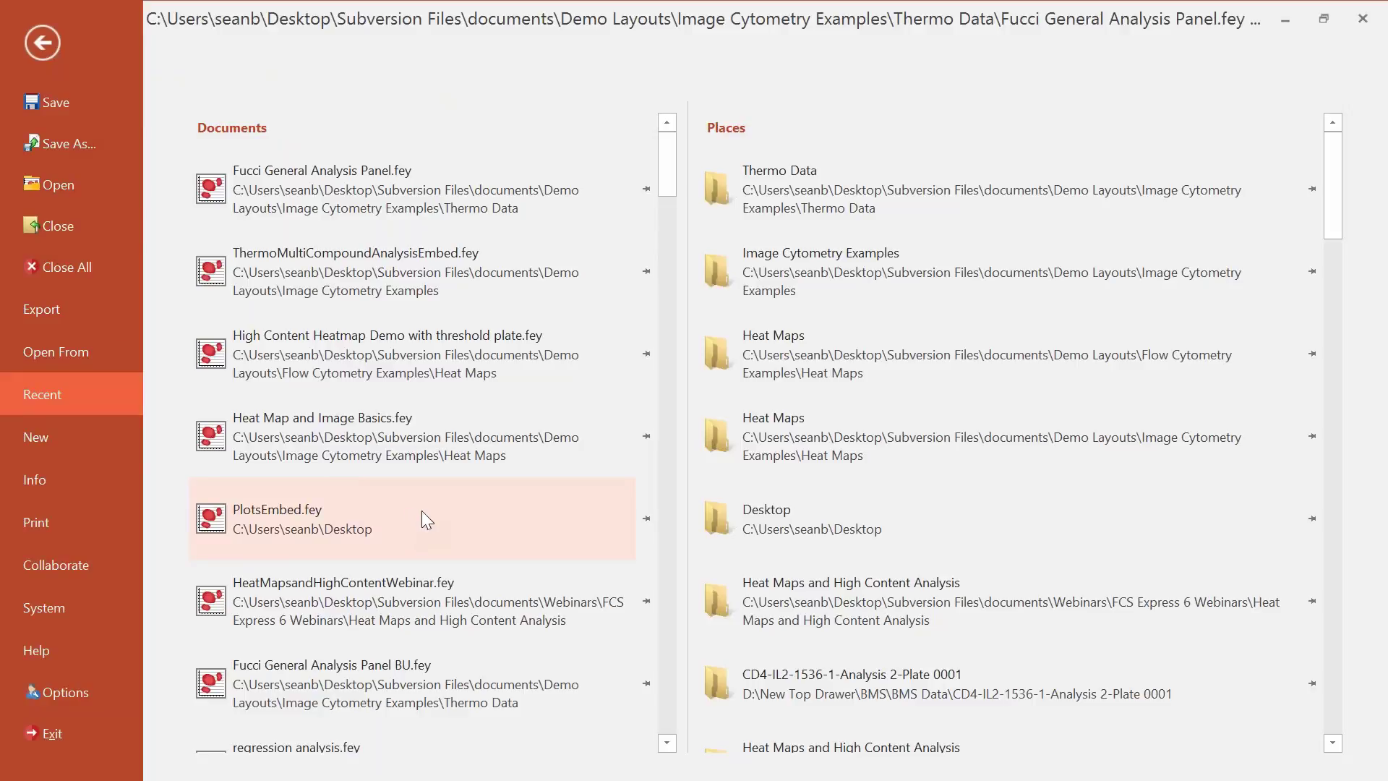
click(441, 593)
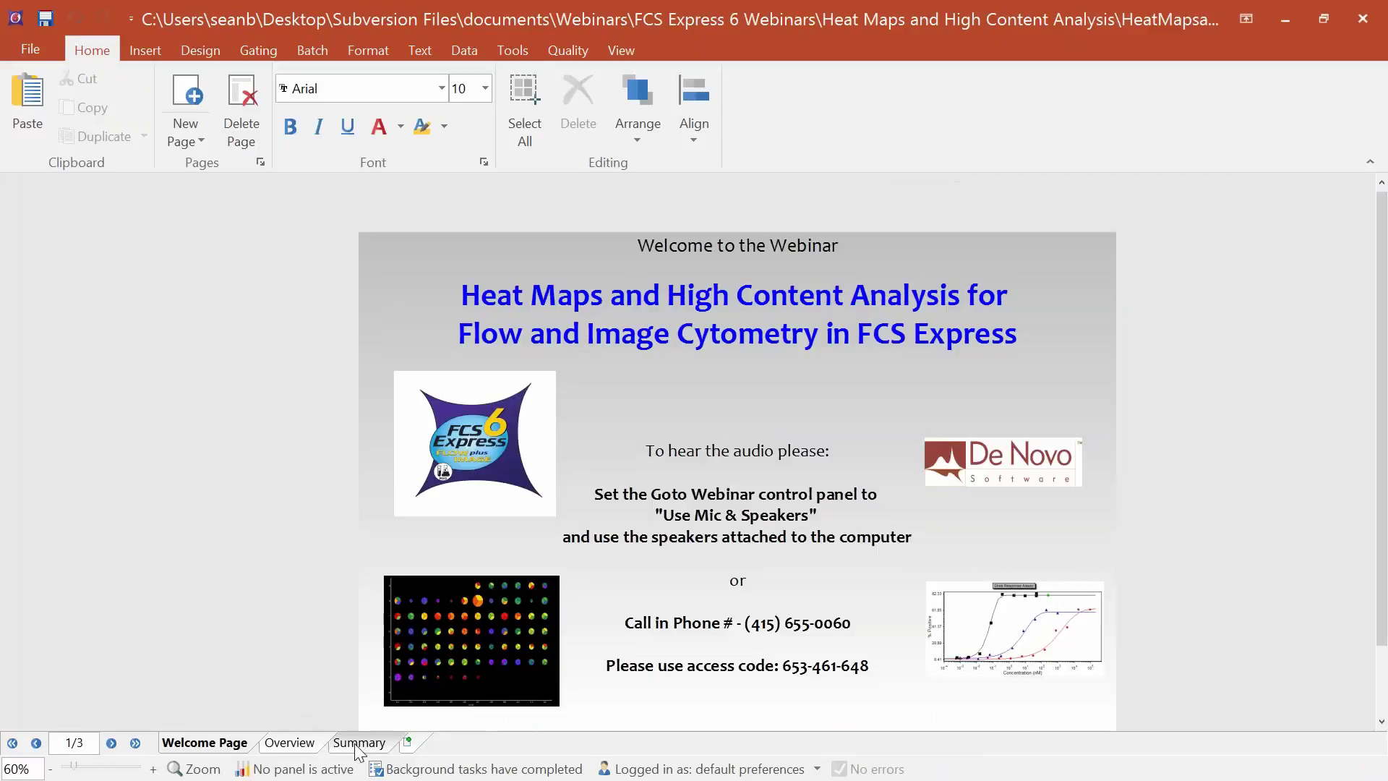
click(339, 744)
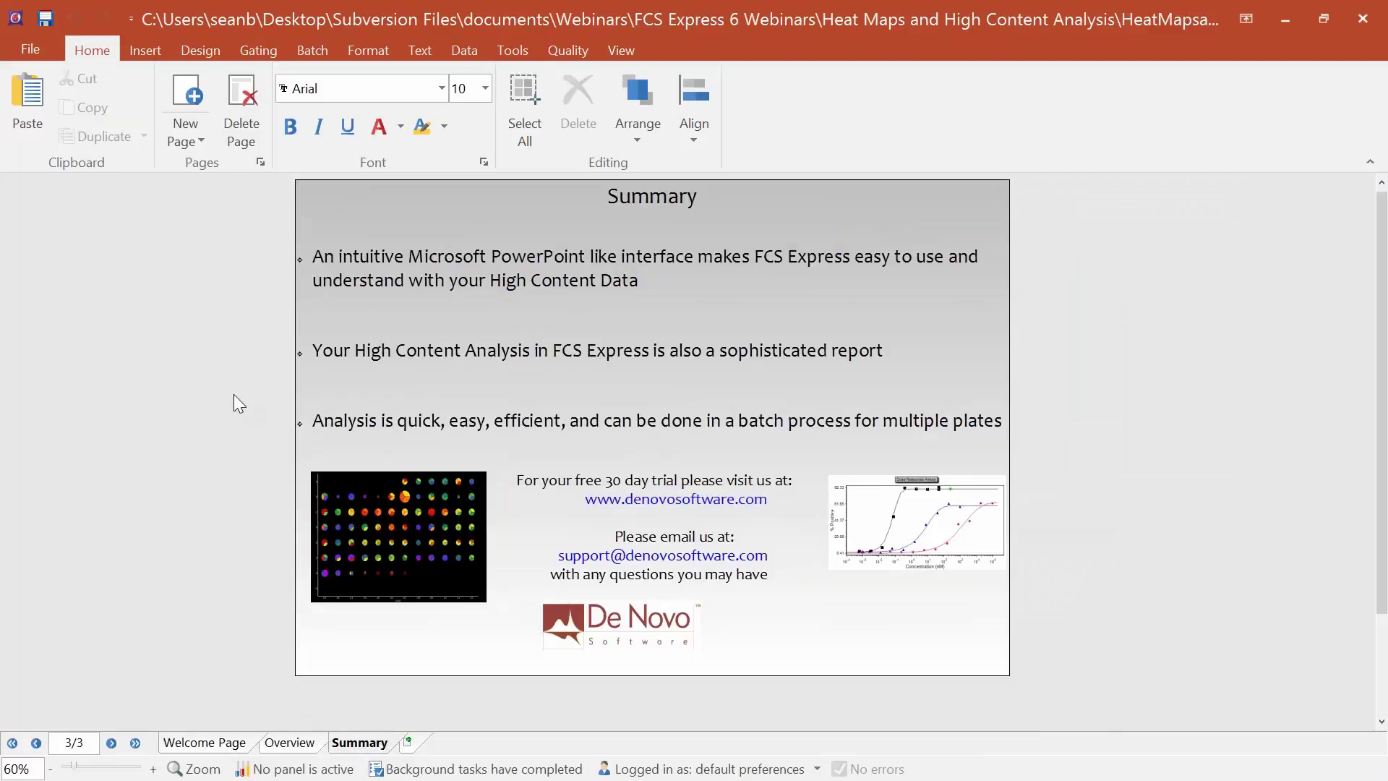